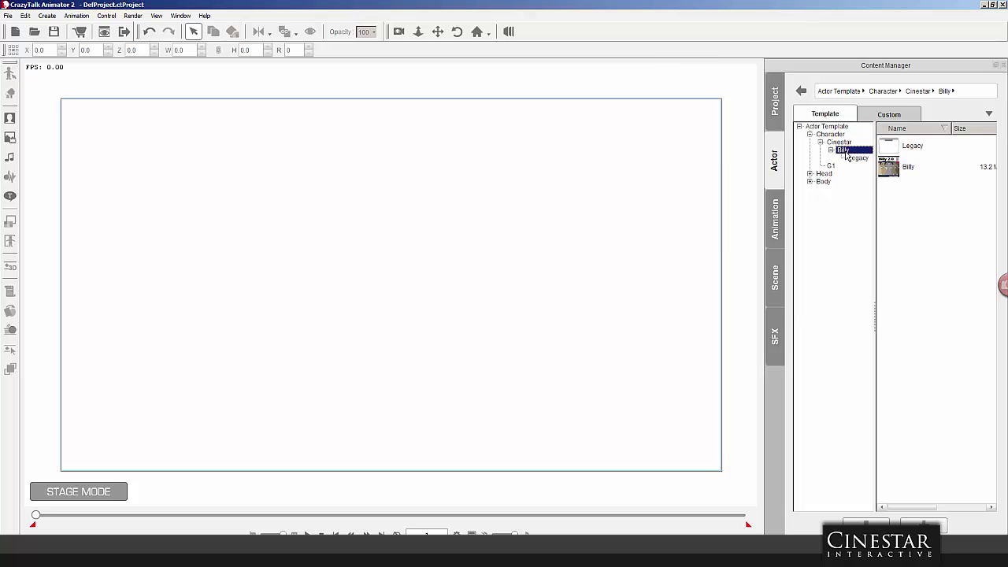
Add the current Billy character to the stage, center it in the frame and scale it to about 57%.
left_click(892, 168)
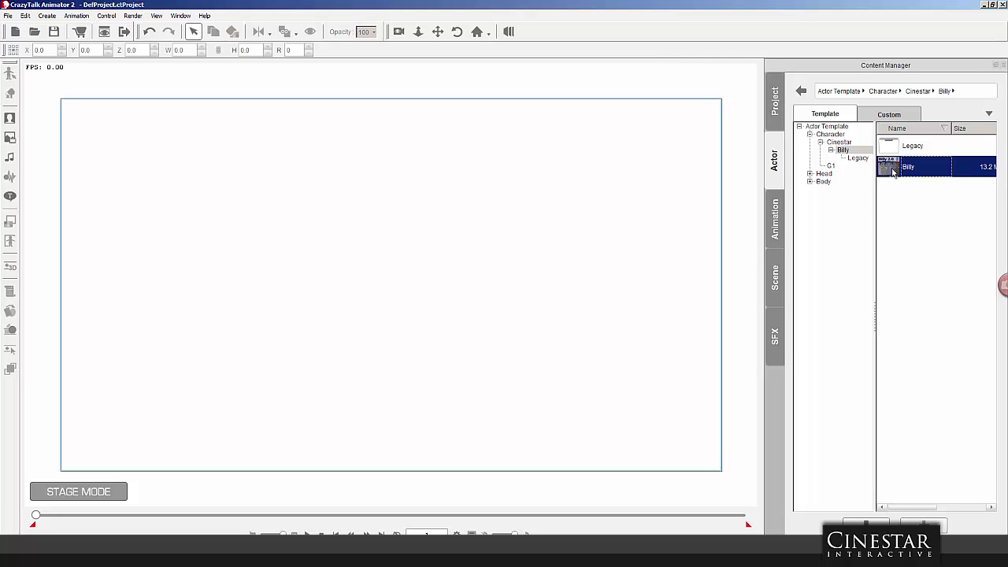
left_click_drag(893, 169, 385, 240)
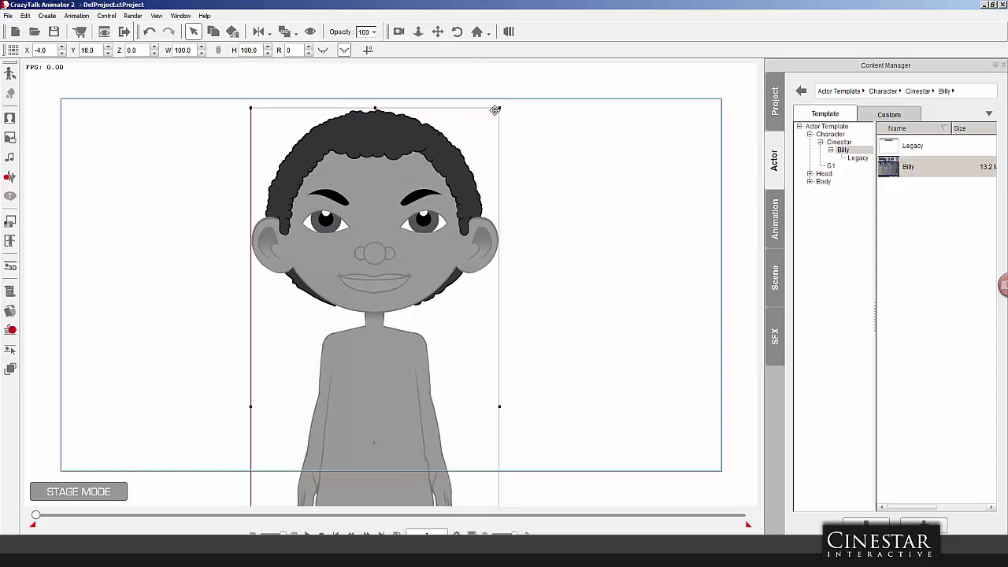
left_click_drag(498, 108, 362, 314)
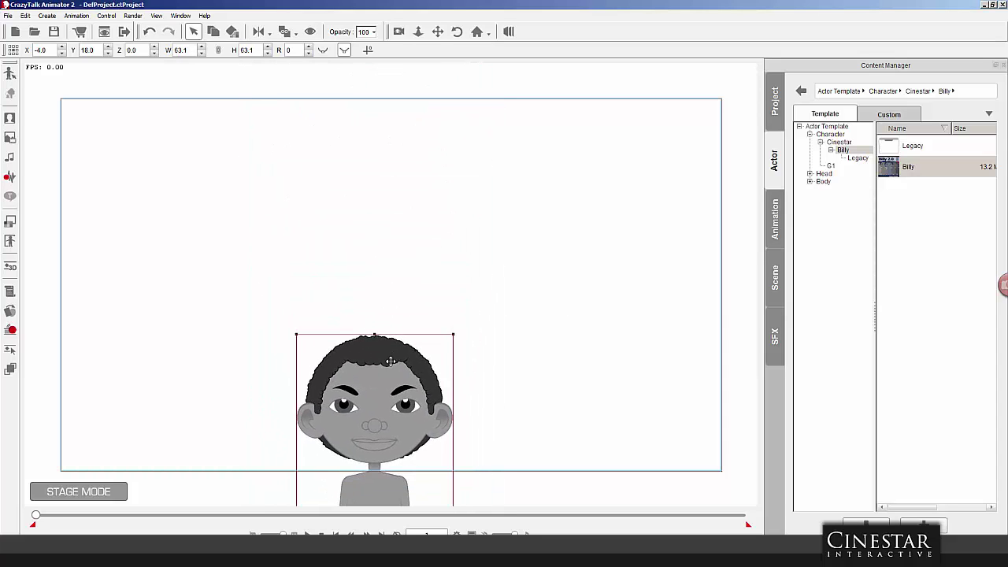
left_click_drag(392, 362, 404, 125)
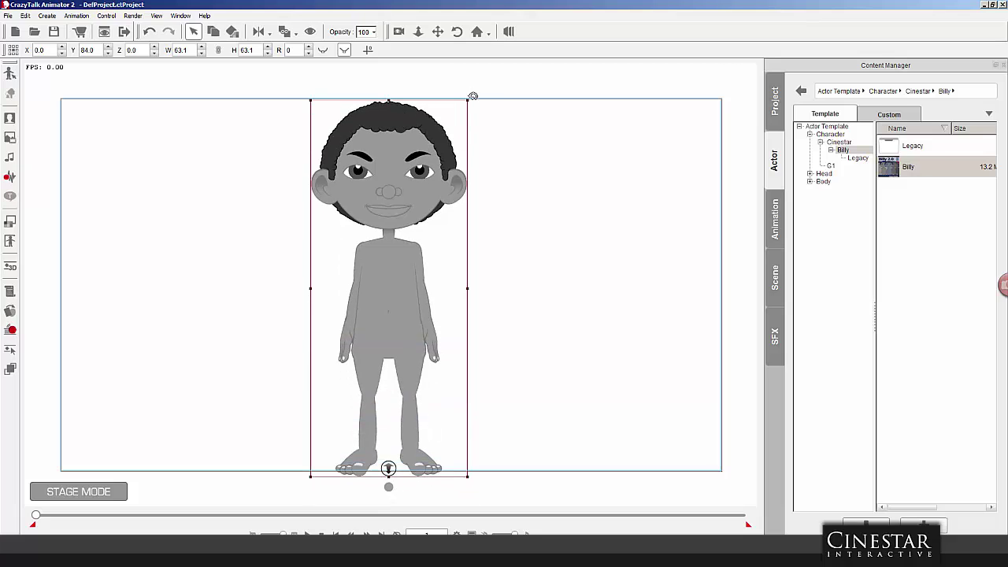
left_click_drag(465, 97, 411, 163)
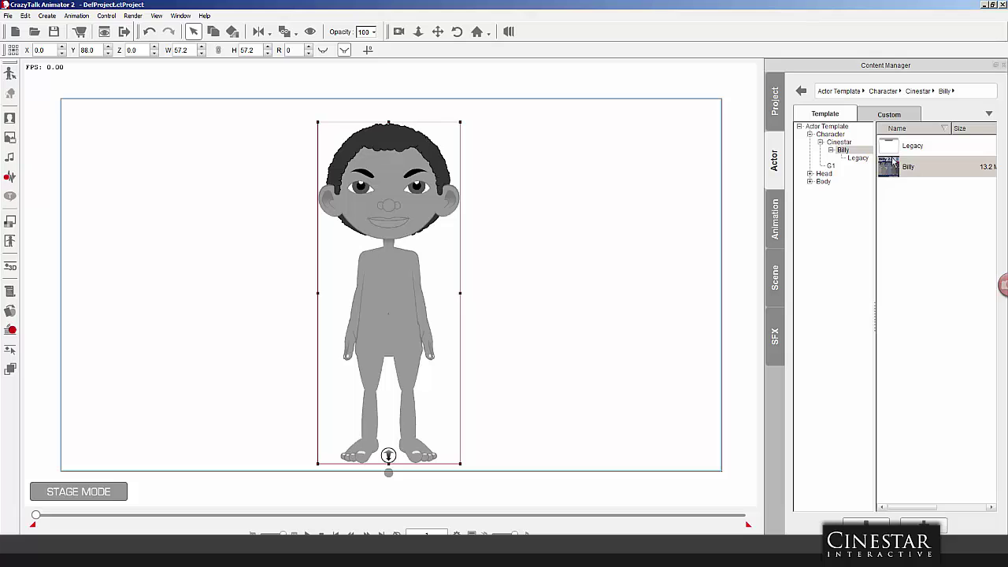
Add the legacy Billy 1.0.0 character beside the gray Billy, scale it to about 55% and line up their feet.
left_click(914, 203)
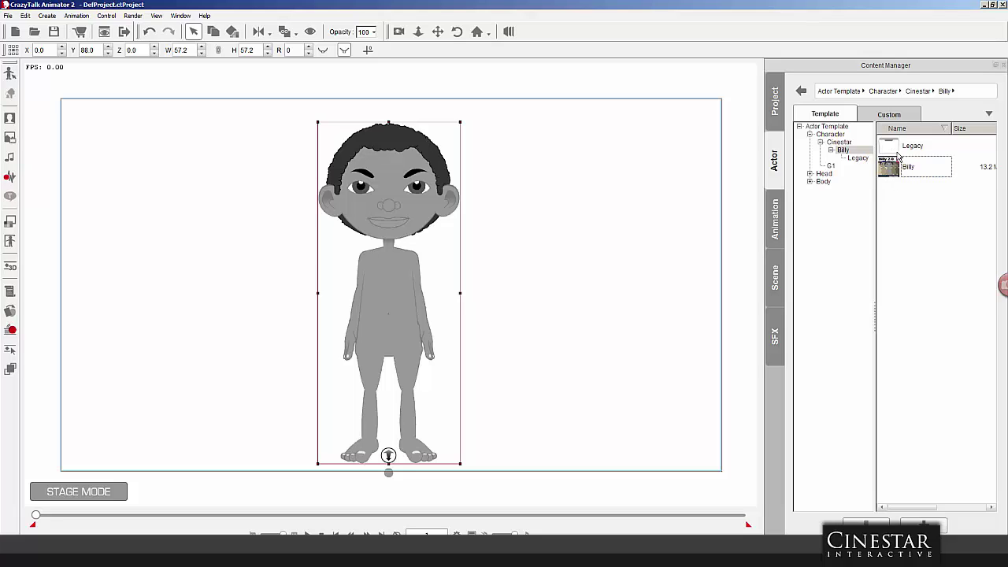
double_click(895, 150)
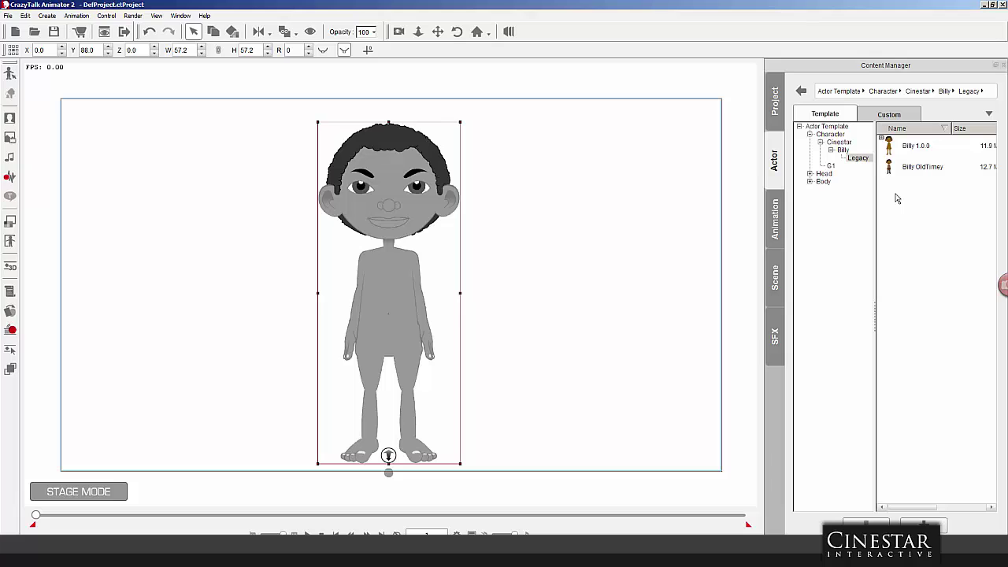
left_click(894, 148)
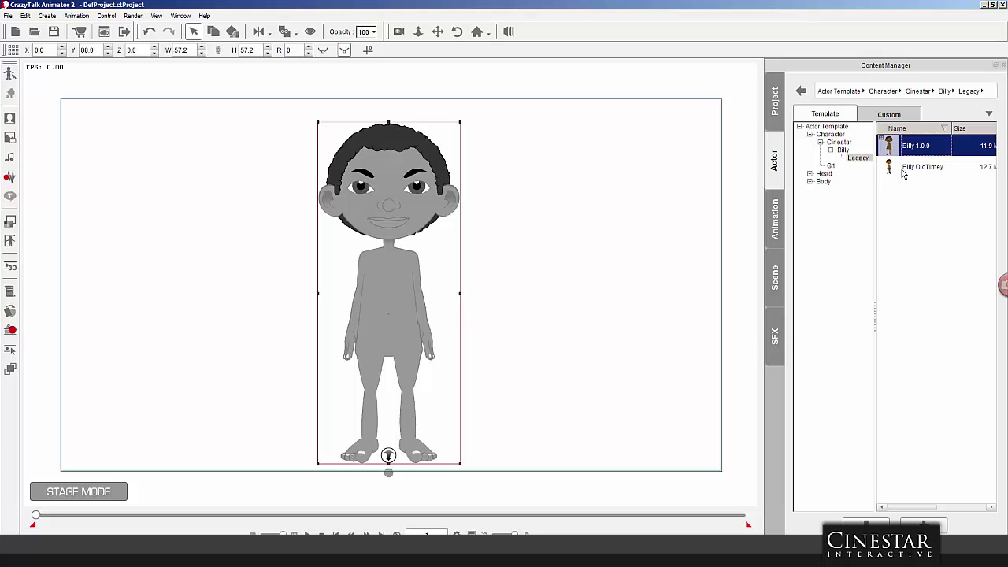
left_click_drag(895, 148, 576, 256)
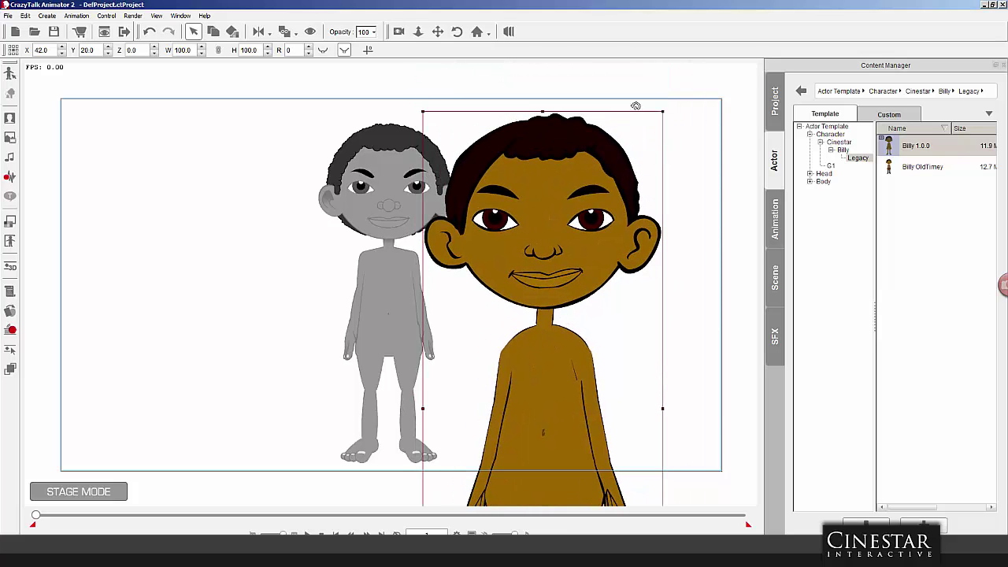
left_click_drag(632, 162, 567, 152)
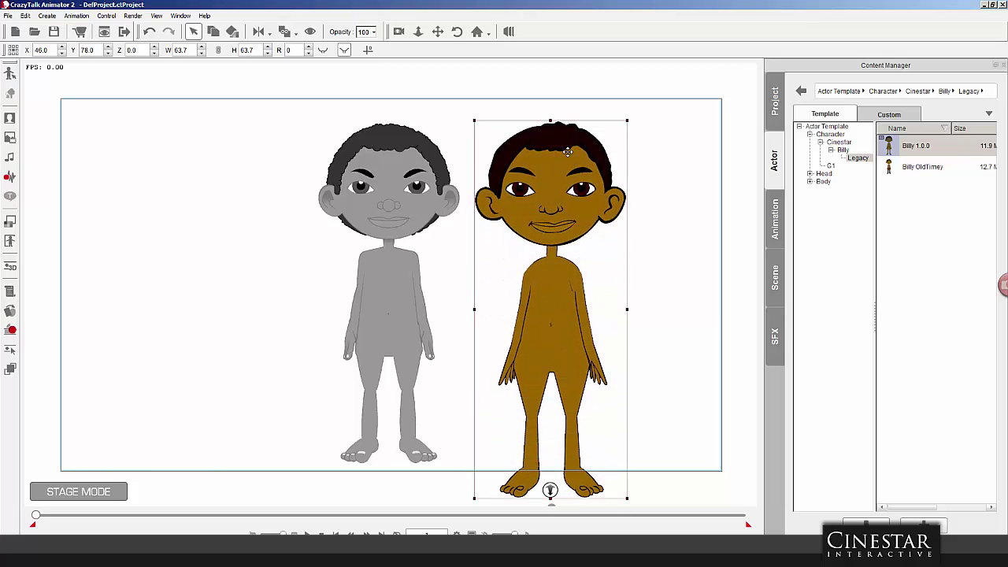
left_click_drag(629, 117, 616, 167)
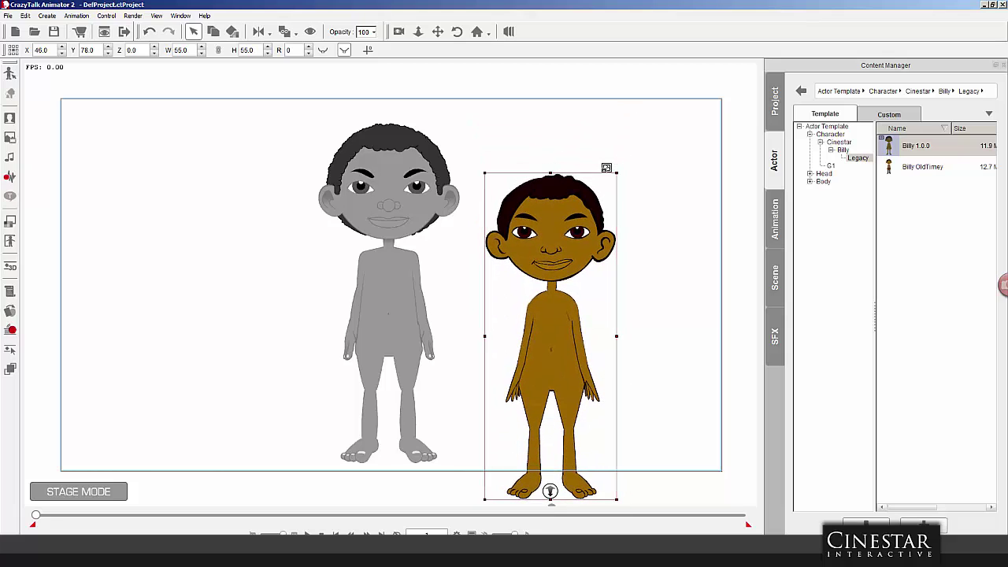
mouse_move(575, 198)
left_mouse_down()
mouse_move(574, 169)
mouse_move(573, 180)
left_mouse_up()
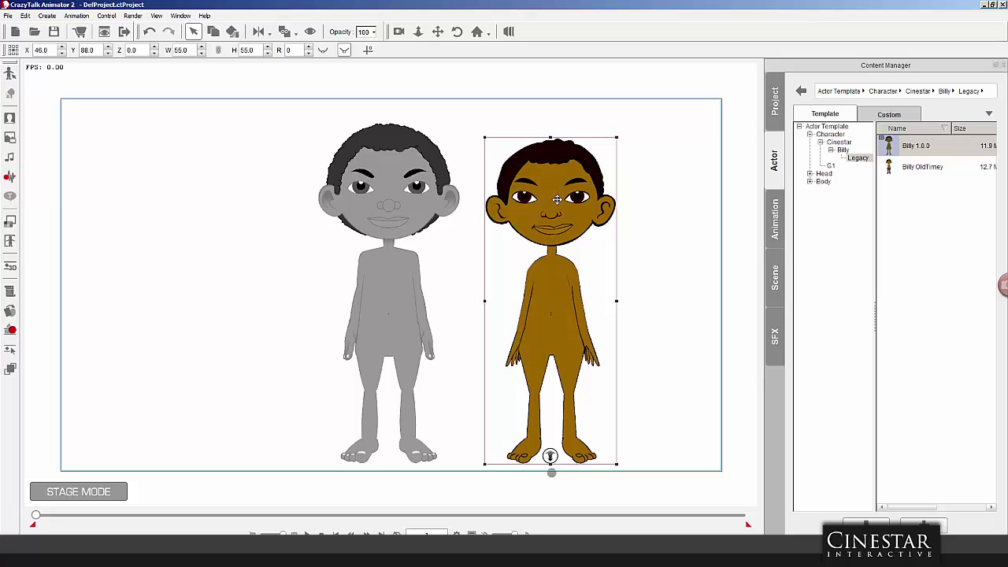
Replace the legacy character with Billy OldTimey, move it to about X 50 and scale it to about 57.5%.
left_click(902, 168)
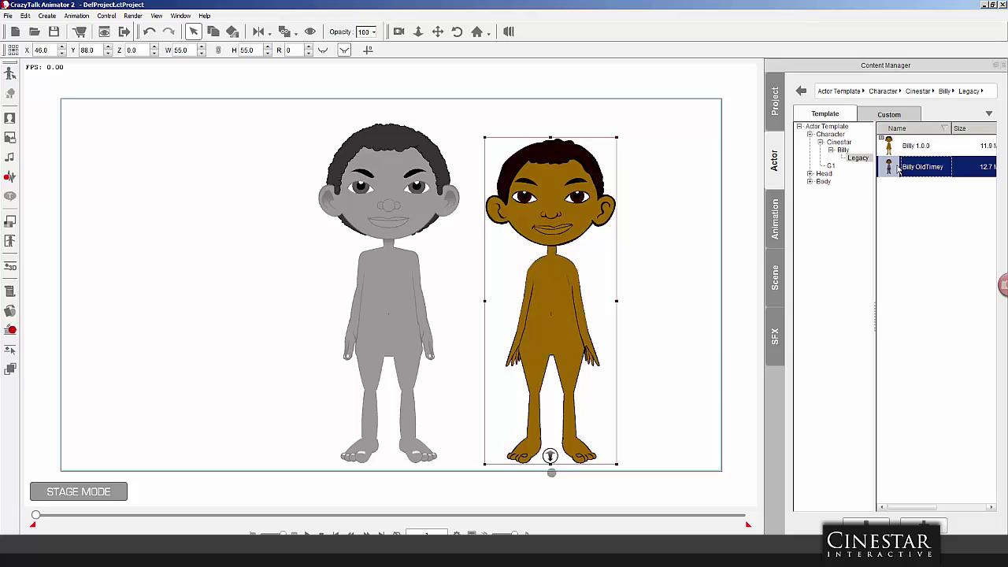
left_click_drag(891, 167, 571, 238)
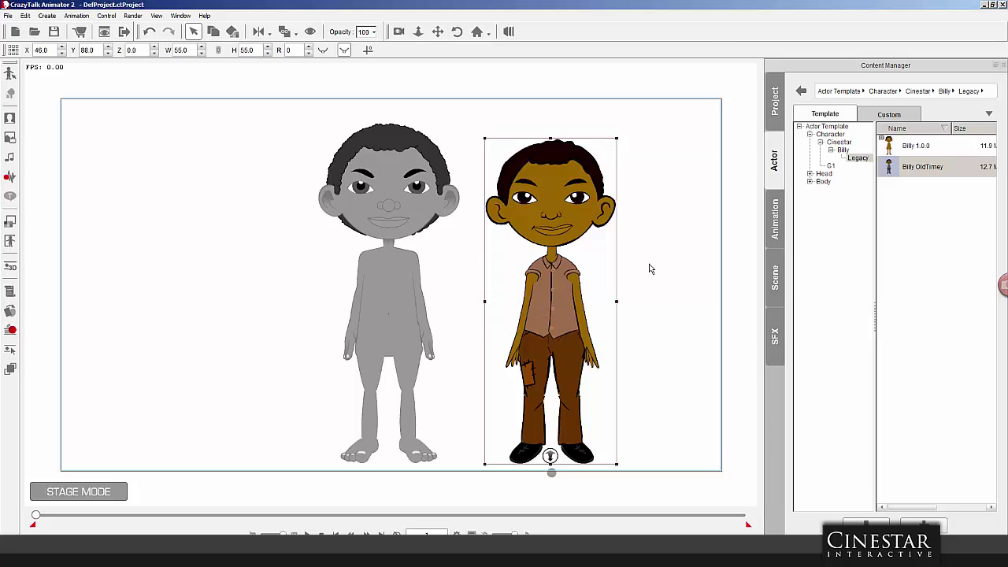
left_click_drag(570, 207, 598, 206)
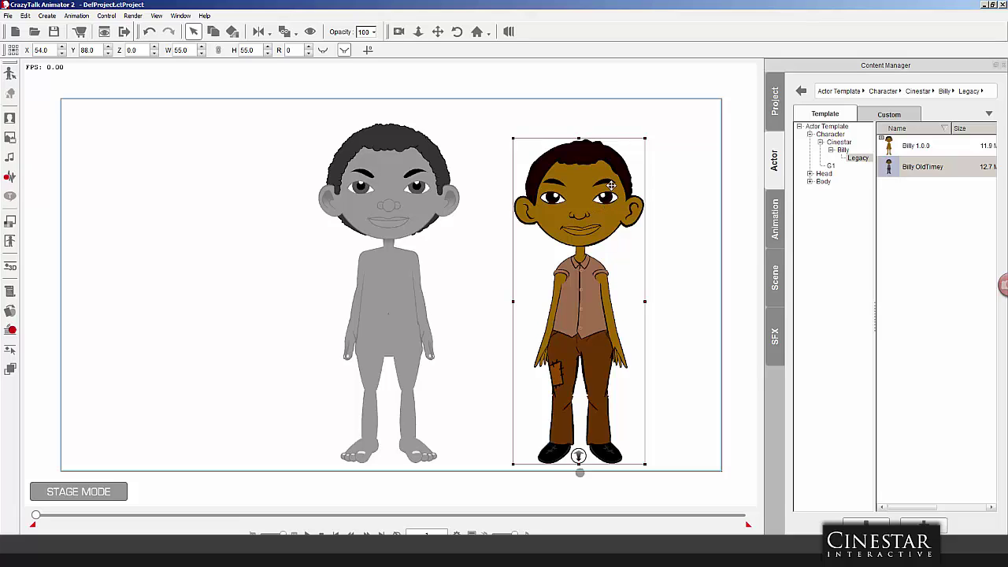
left_click_drag(602, 184, 587, 182)
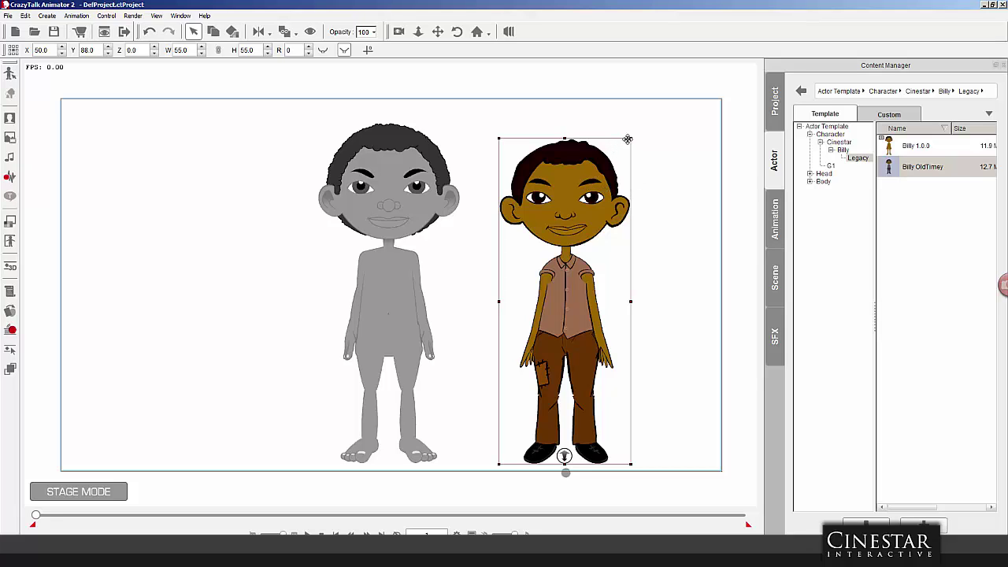
left_click_drag(631, 136, 642, 122)
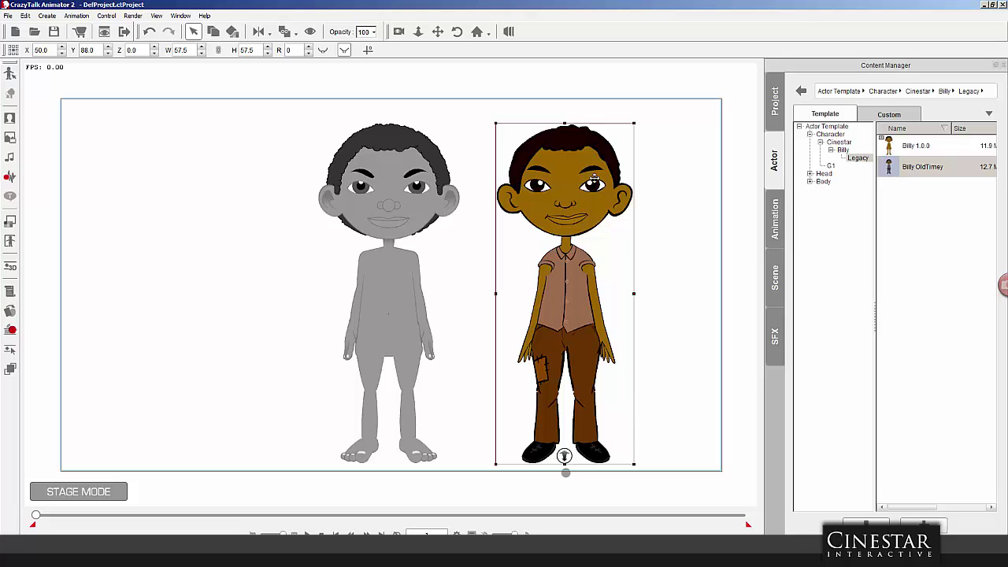
Delete the Billy OldTimey character from the stage and return to the main Billy character template folder.
key("Delete")
left_click(914, 150)
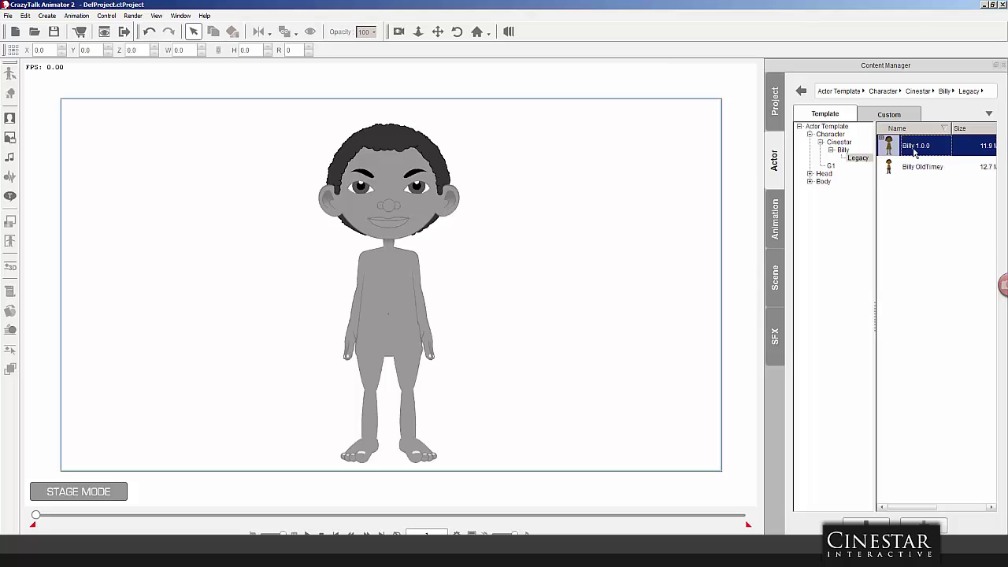
left_click(851, 225)
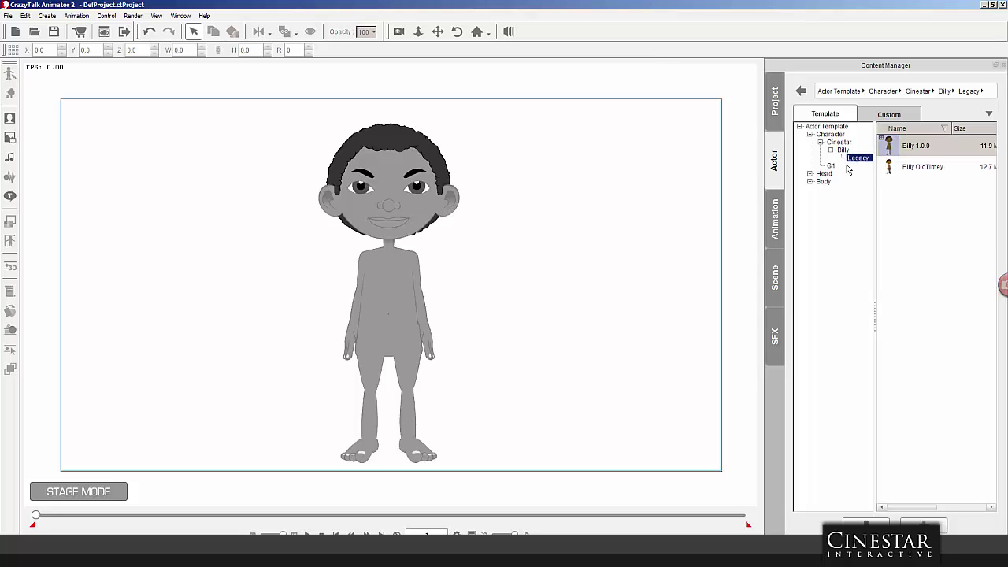
left_click(844, 150)
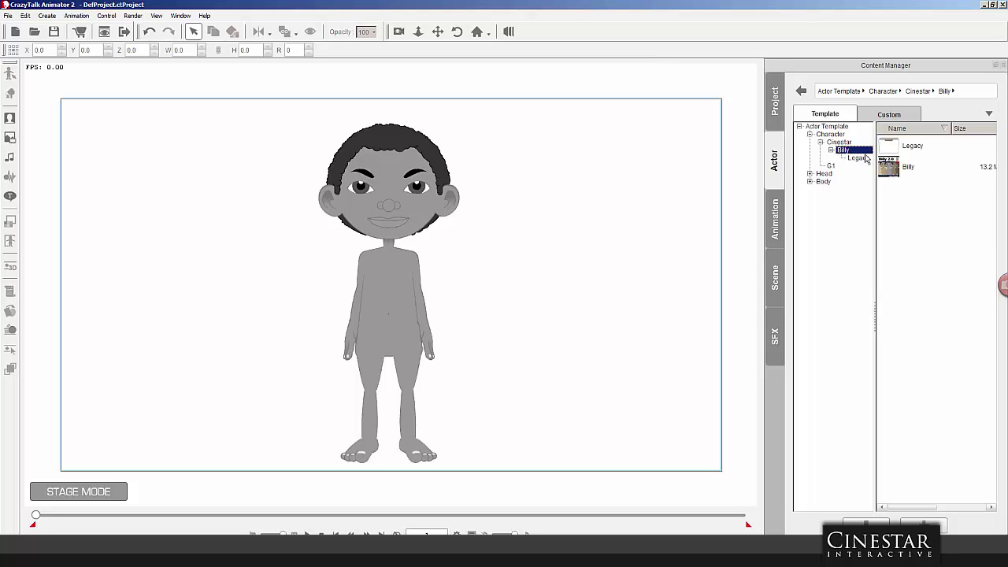
left_click(908, 214)
double_click(894, 150)
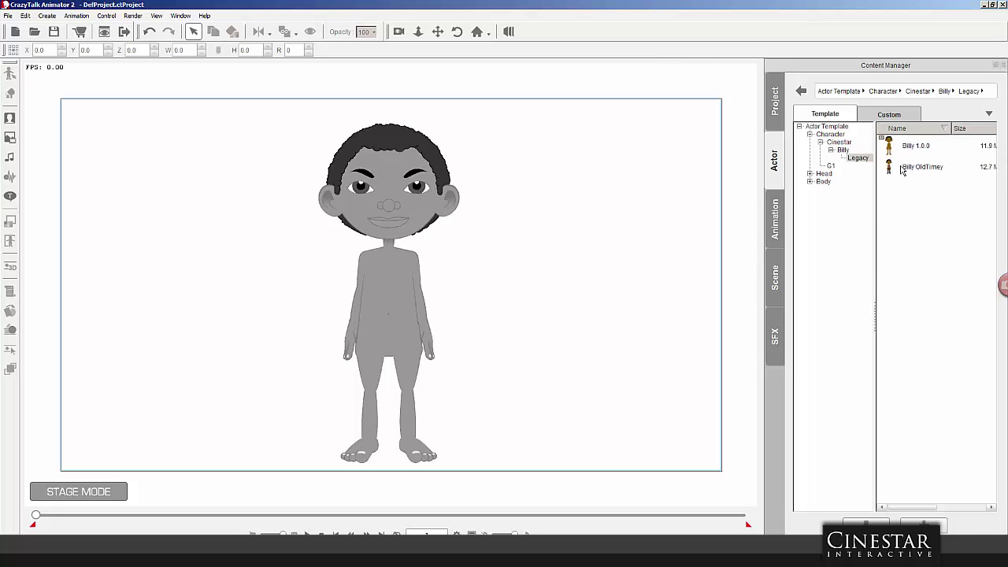
left_click(842, 151)
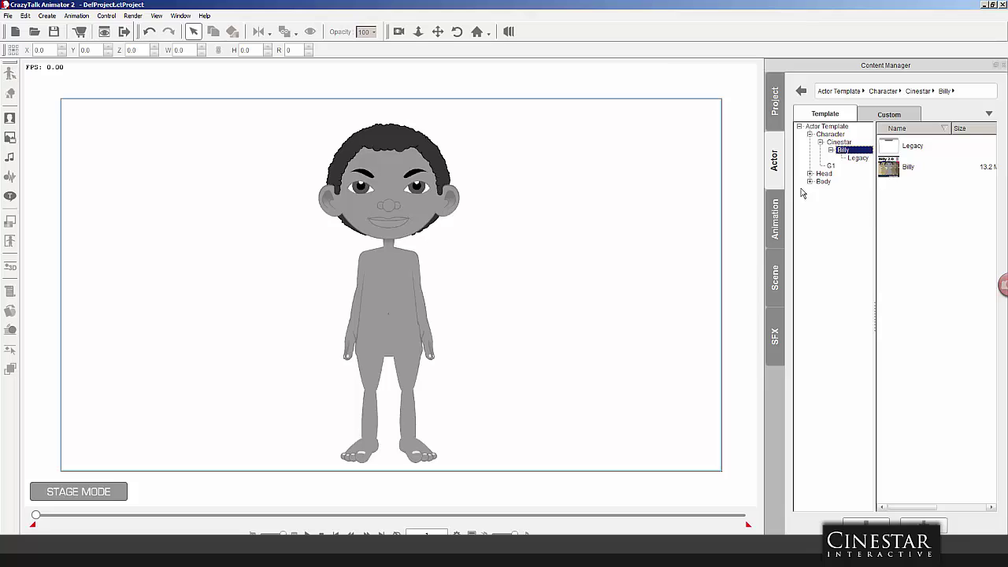
Open the gray Billy in Composer Mode and display the Cinestar Billy upper-body clothing templates.
left_click(432, 177)
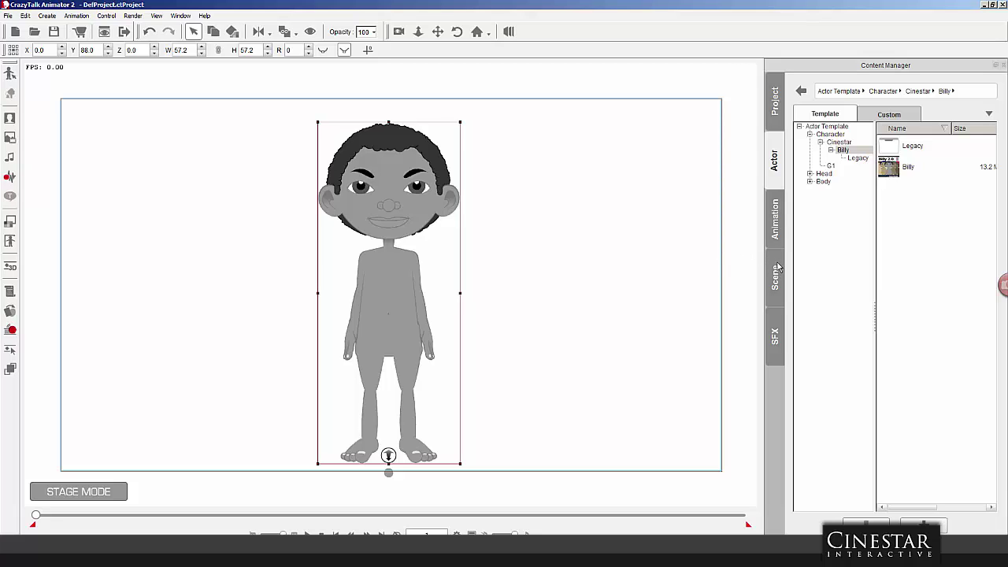
left_click(10, 75)
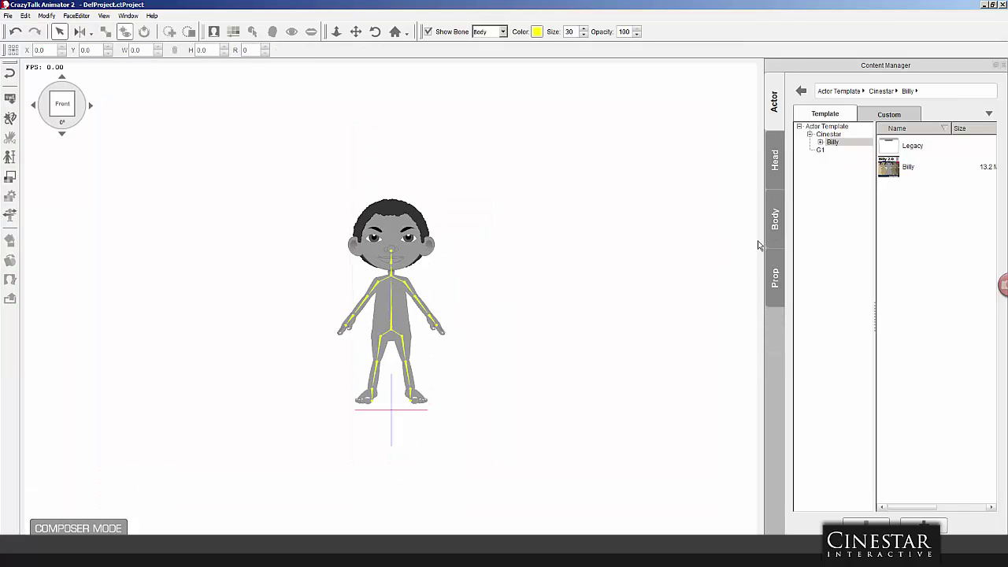
left_click(776, 220)
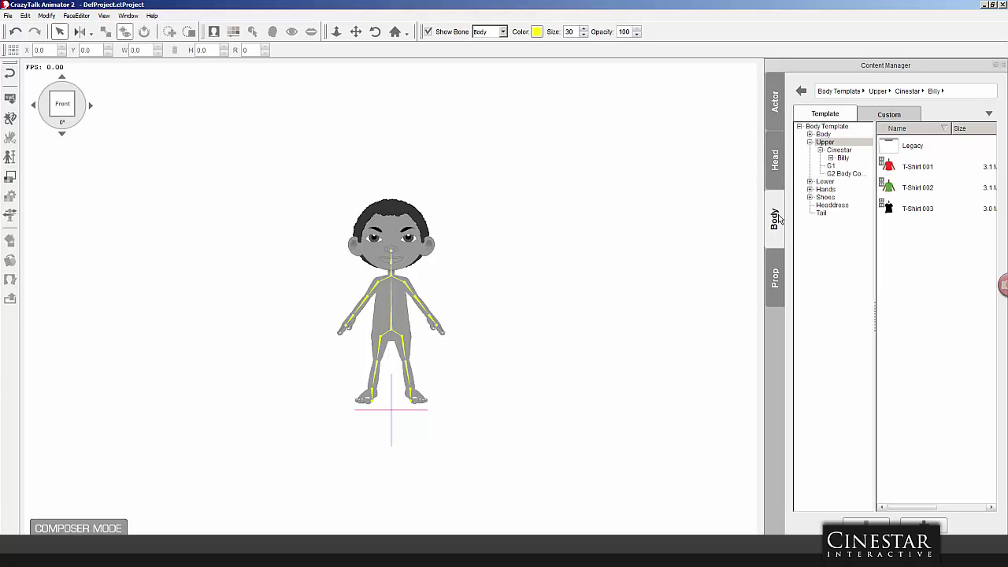
left_click(825, 144)
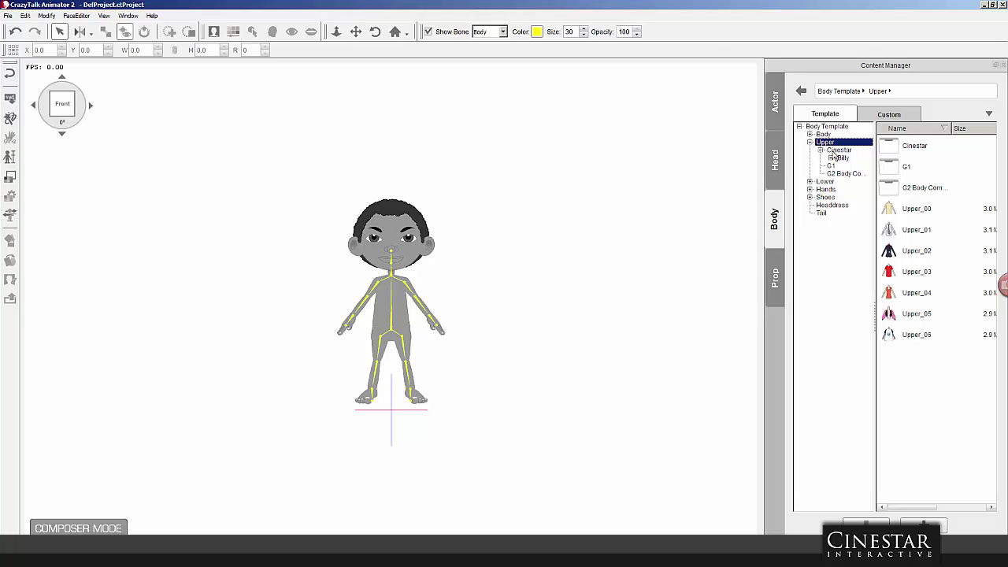
left_click(838, 154)
left_click(842, 158)
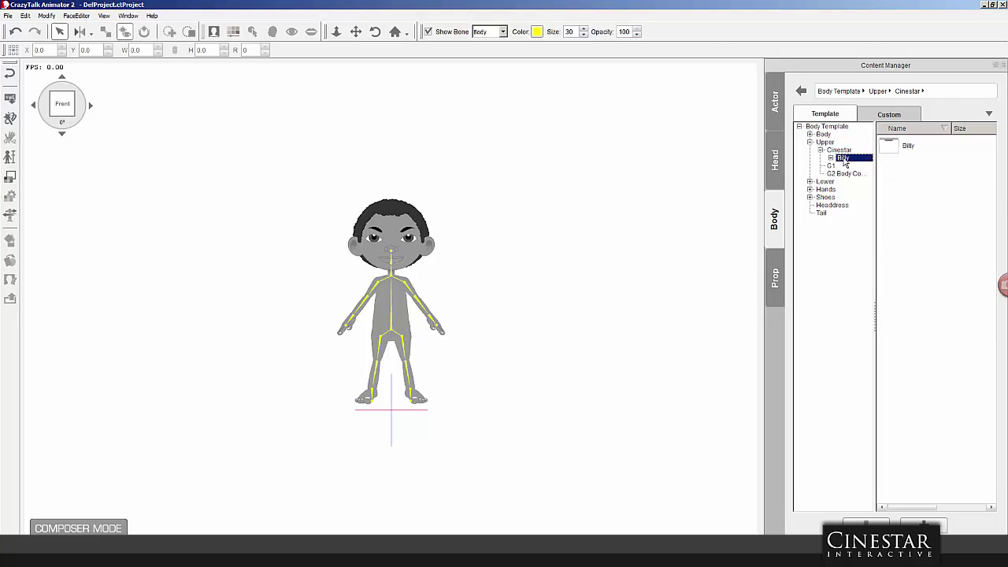
Dress Billy in the red T-Shirt 001 from the upper-body templates.
left_click(920, 234)
left_click_drag(920, 234, 897, 167)
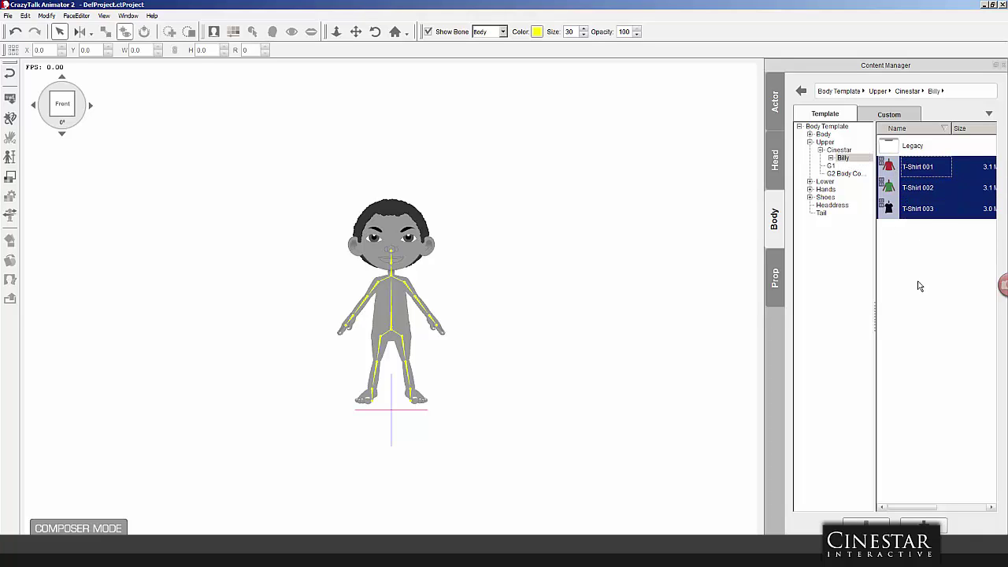
left_click(907, 242)
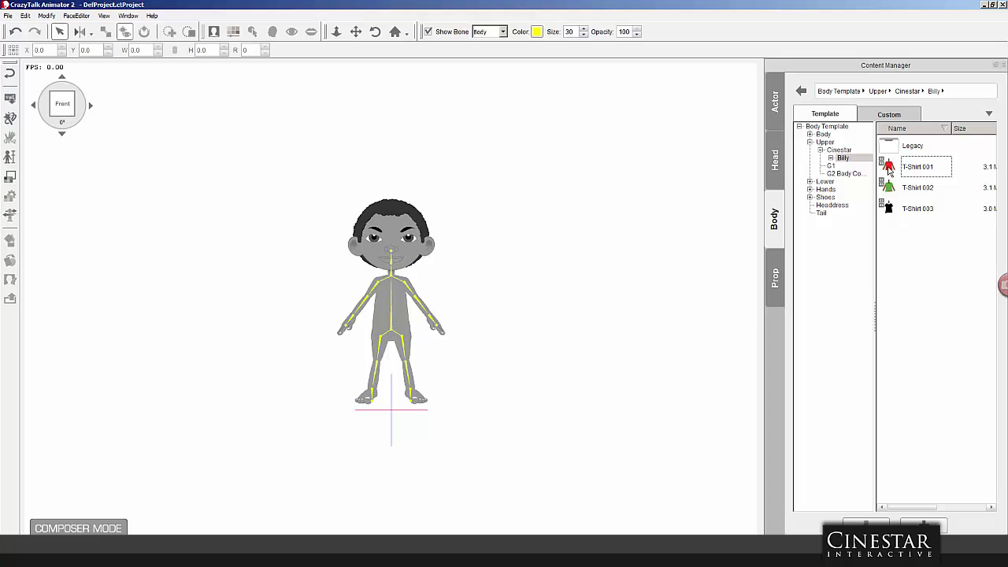
left_click_drag(888, 166, 405, 303)
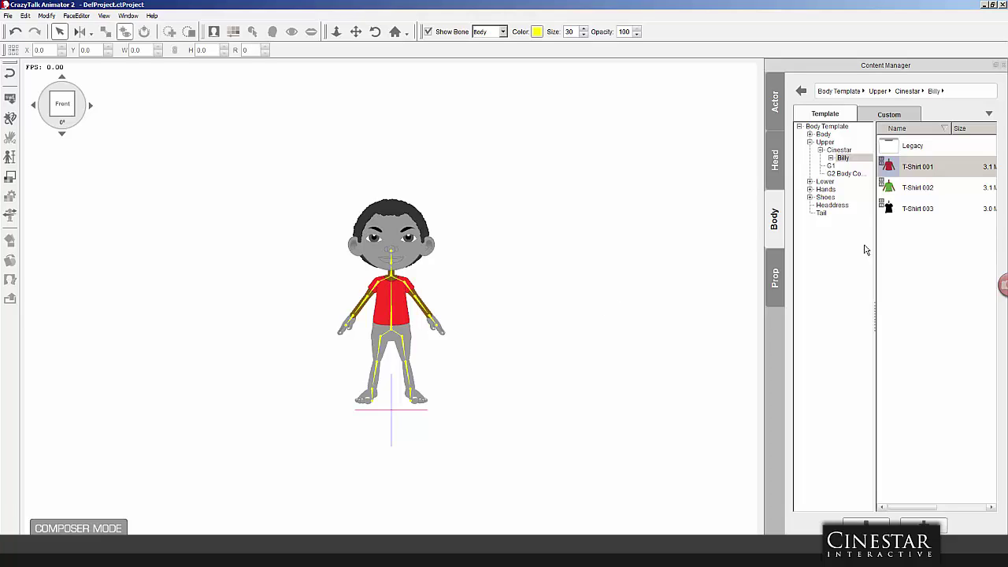
Try the green T-Shirt 002 on Billy, followed by the black T-Shirt 003.
left_click(890, 188)
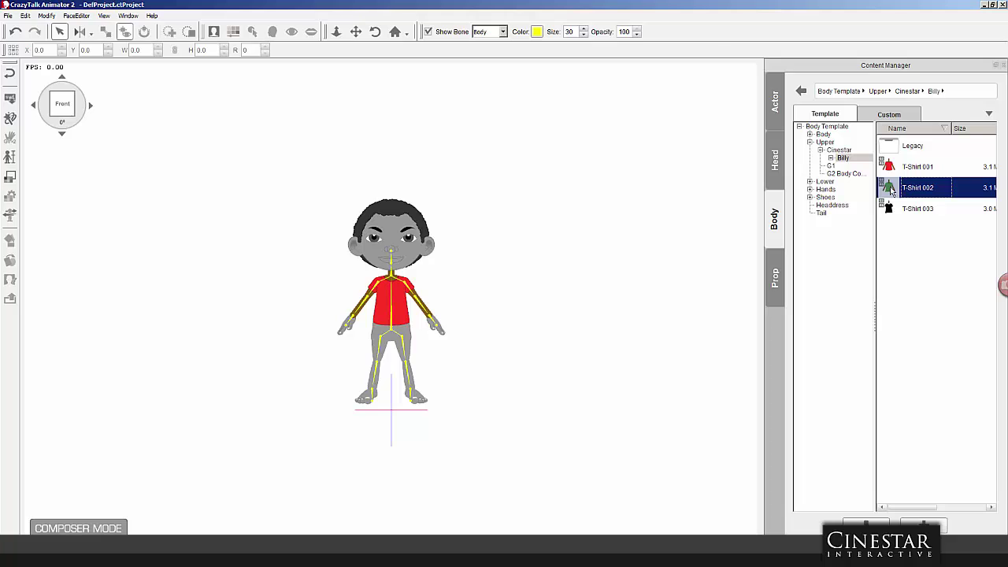
double_click(890, 189)
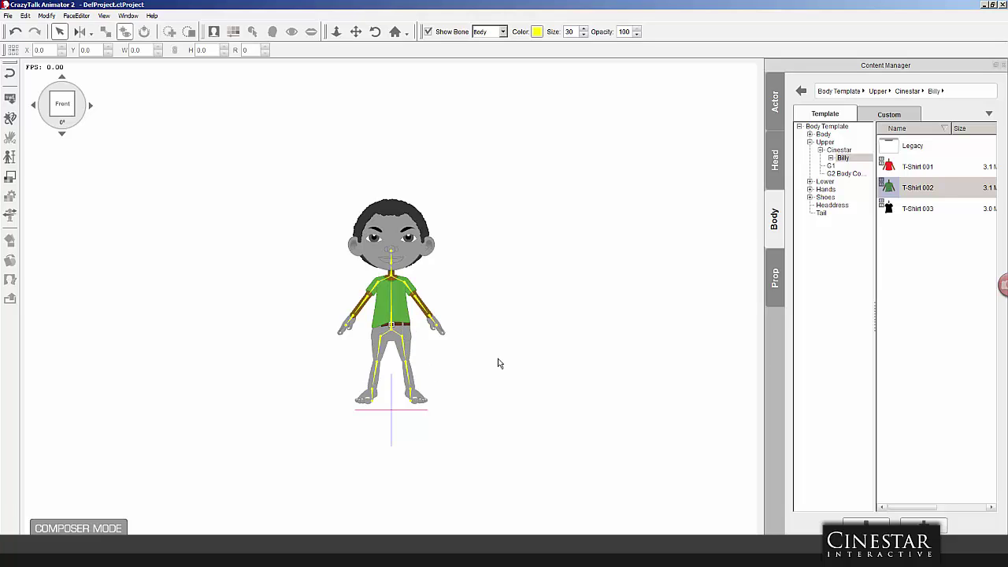
left_click(893, 212)
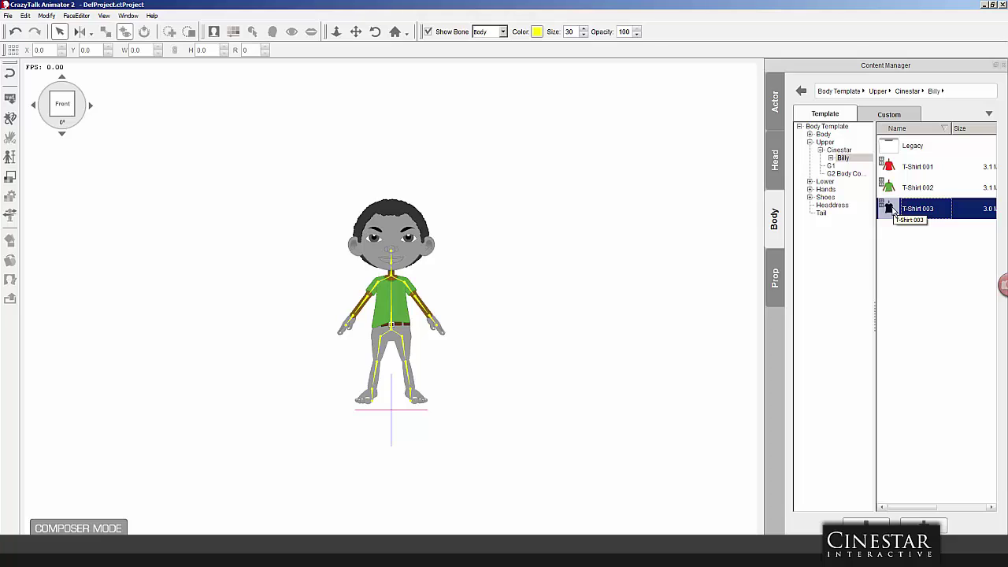
double_click(893, 210)
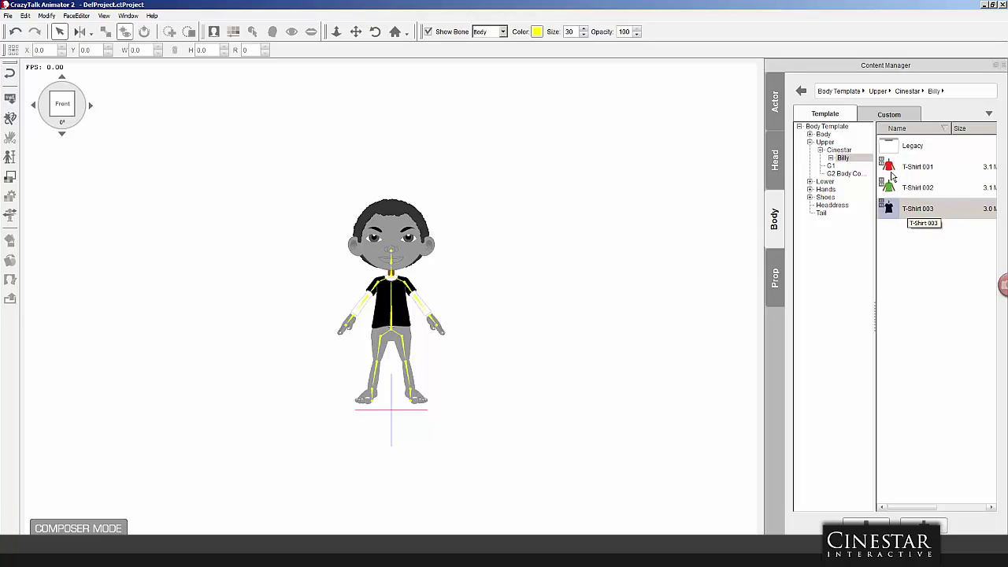
Change Billy's upper-body clothing back to the green T-Shirt 002.
double_click(890, 187)
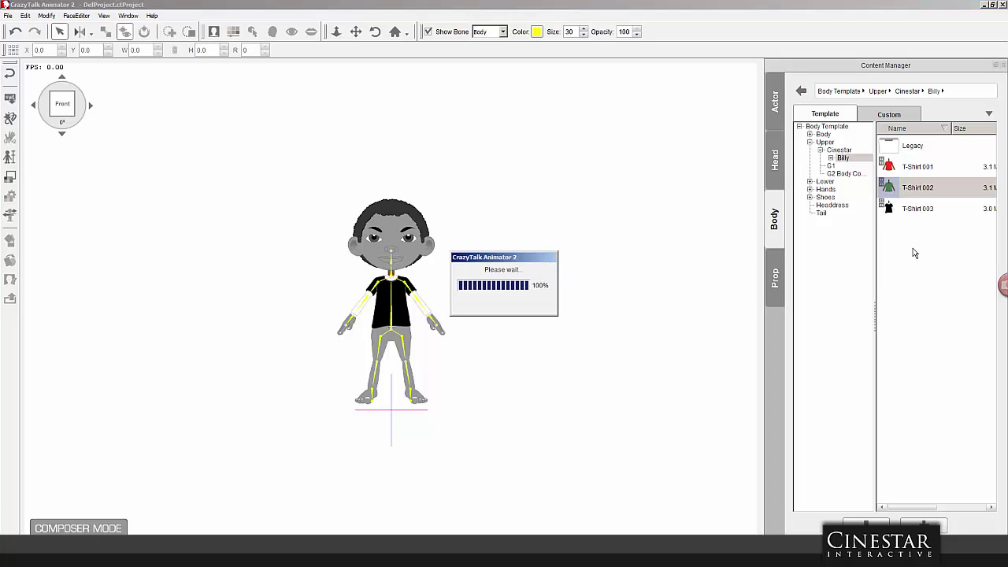
Browse the Cinestar Billy lower-body templates, including the Legacy folder.
left_click(818, 182)
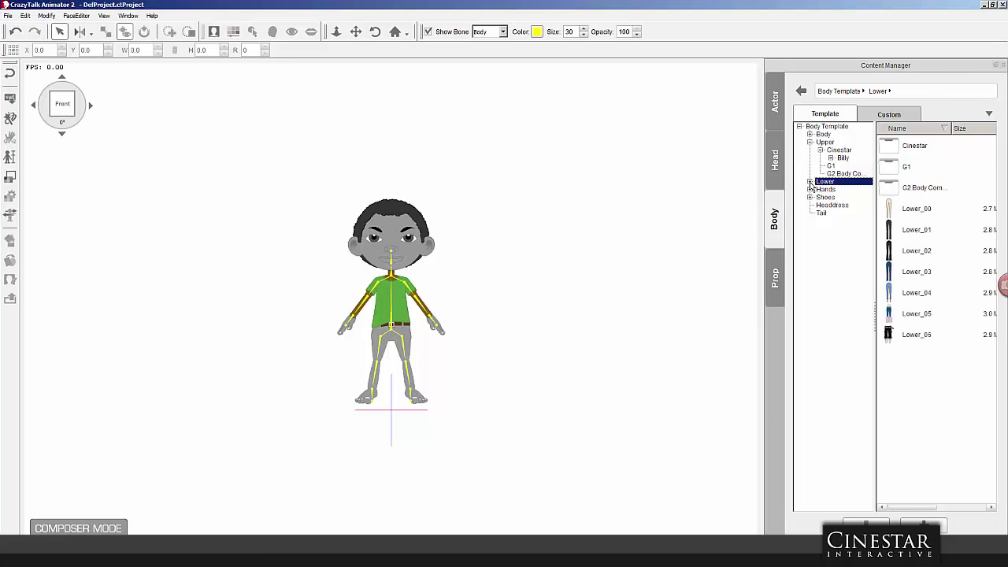
double_click(889, 146)
double_click(892, 146)
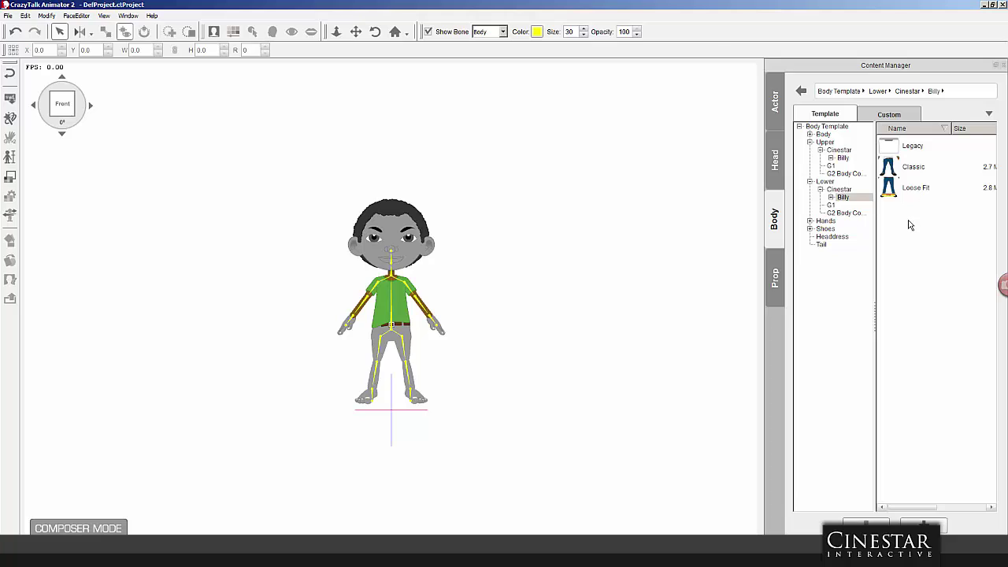
left_click(895, 151)
double_click(895, 150)
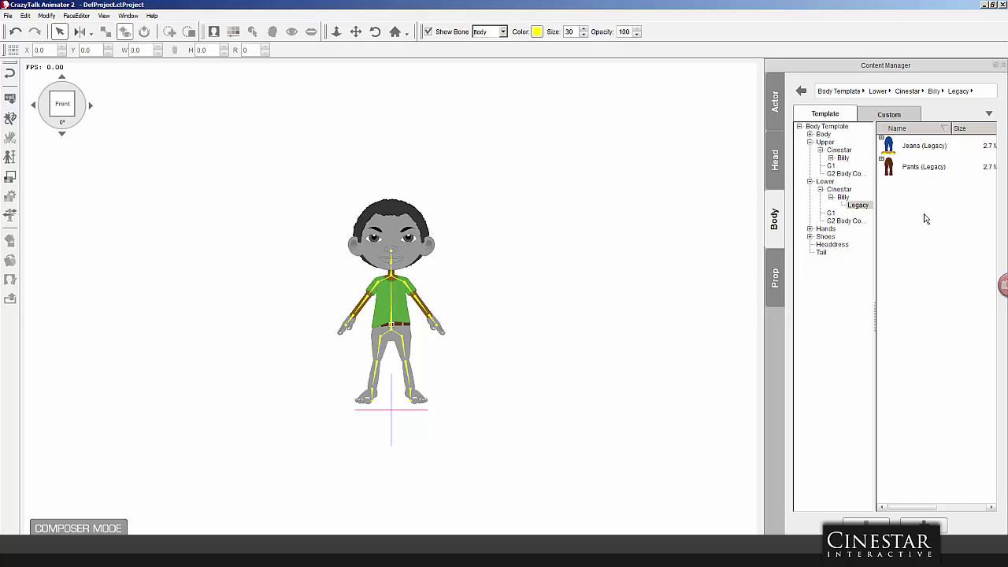
Try the Classic jeans from Billy's main lower-body templates on the character, and replace them with the Loose Fit jeans.
left_click(842, 197)
left_click_drag(907, 172, 395, 323)
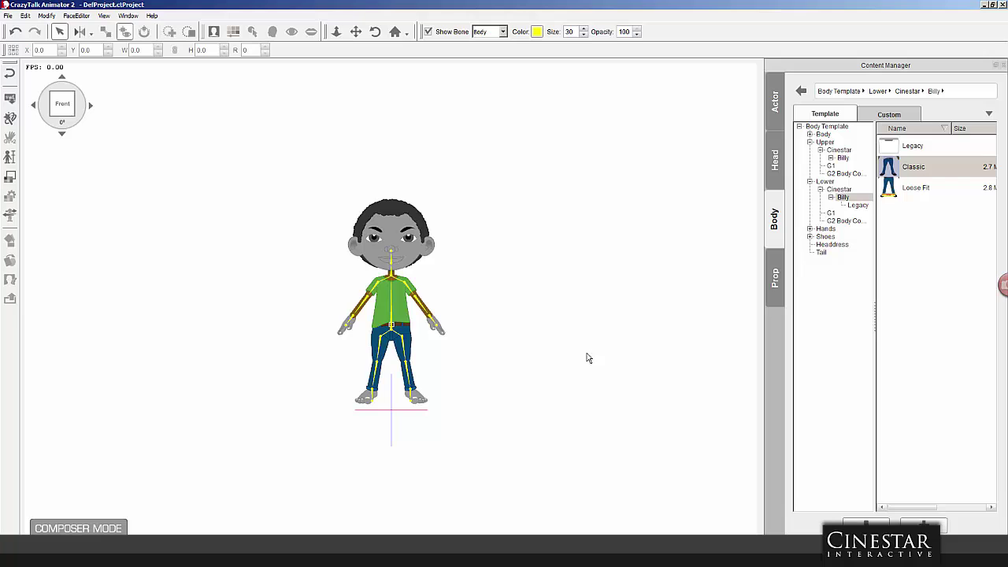
scroll(494, 368, "up", 2)
scroll(495, 368, "up", 3)
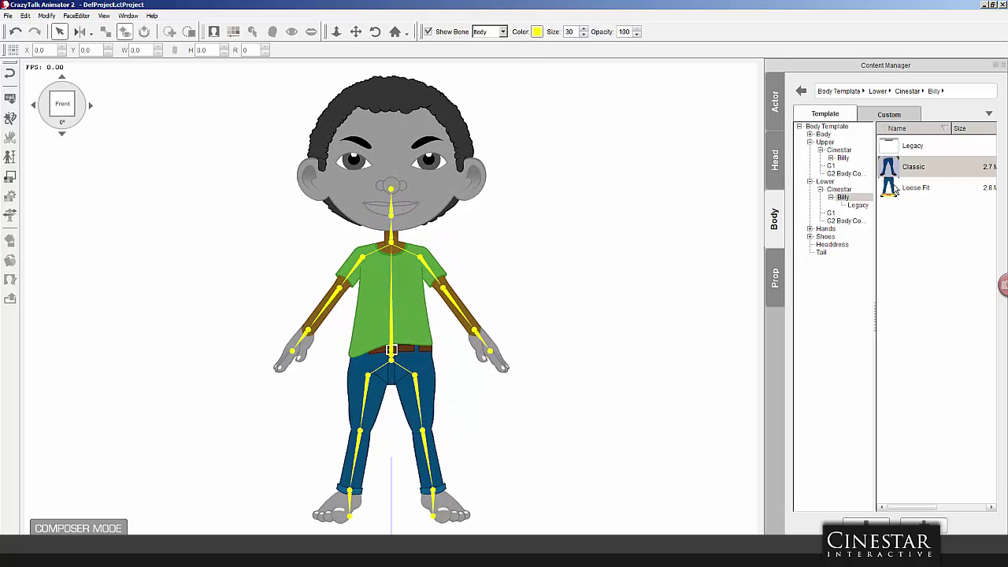
left_click_drag(892, 189, 432, 383)
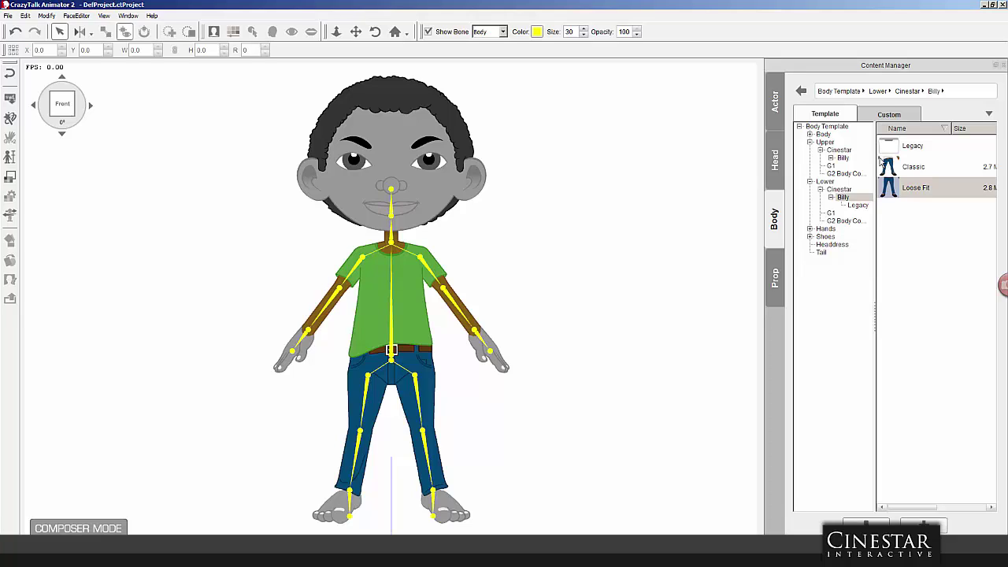
left_click(907, 214)
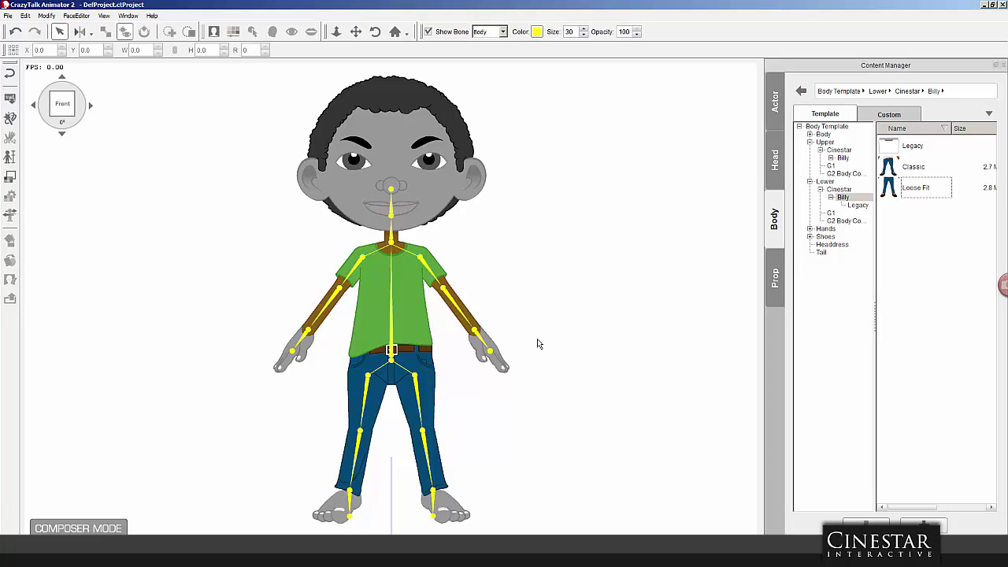
Expand the Shoes and Hands template categories and display the Cinestar Billy shoe templates.
left_click(826, 237)
left_click(809, 237)
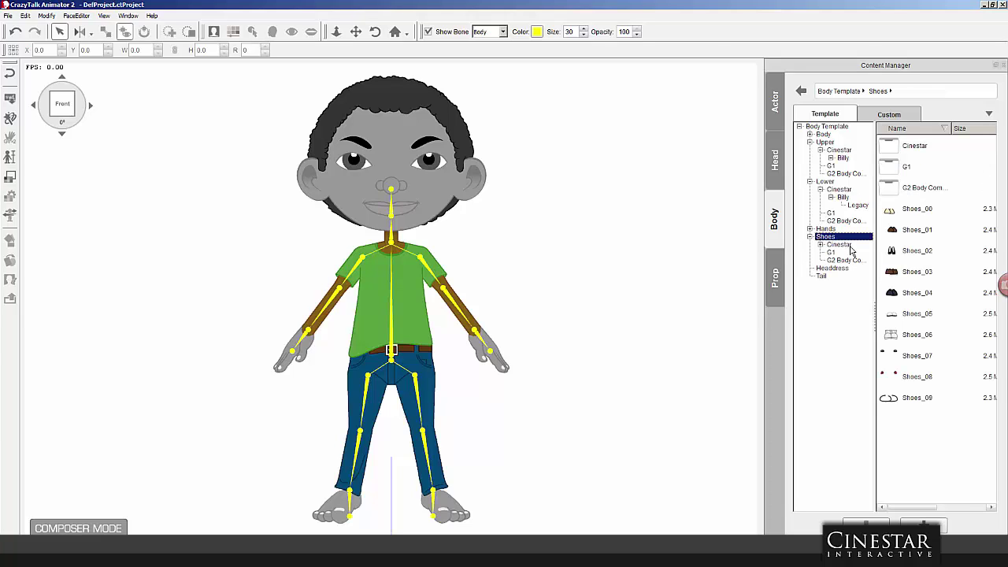
left_click(809, 228)
left_click(820, 237)
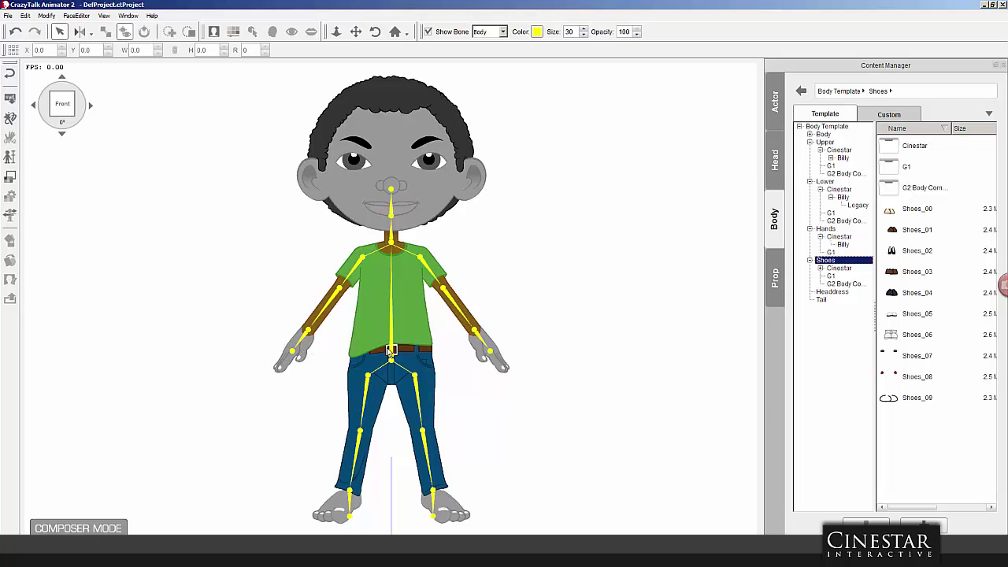
left_click(838, 268)
left_click(821, 269)
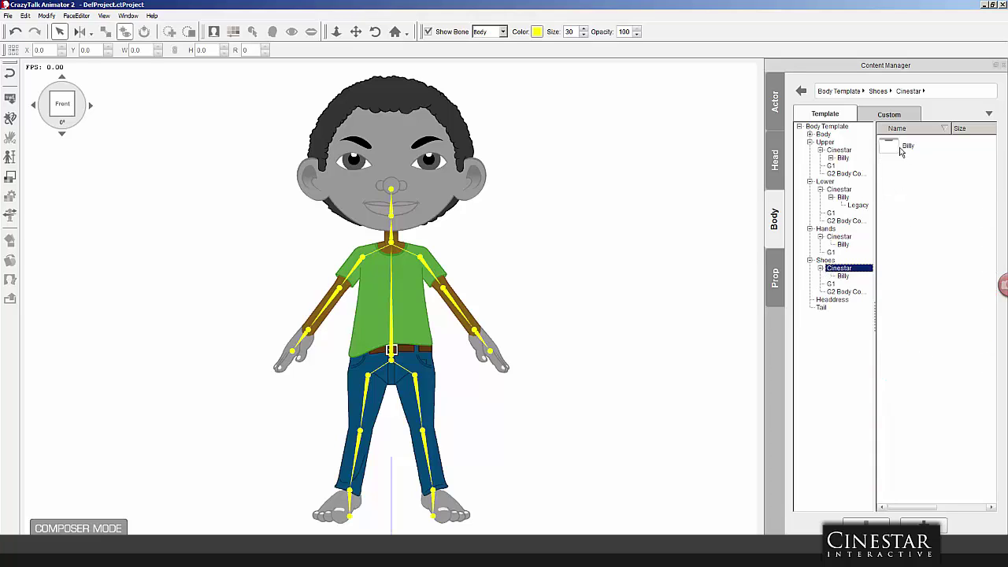
double_click(905, 149)
left_click(903, 152)
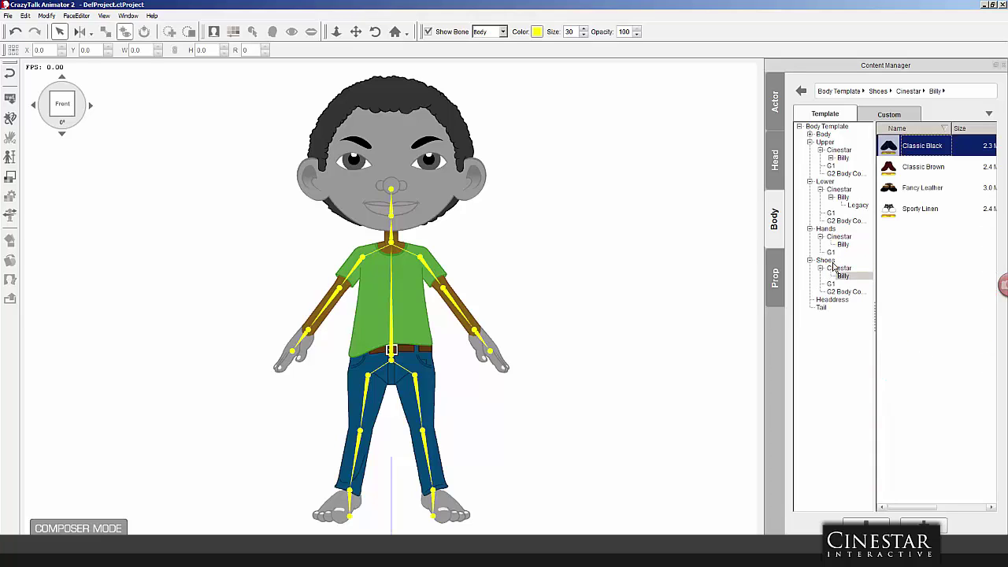
Check the Cinestar Billy hand templates and collapse the Hands category.
left_click(839, 237)
left_click(840, 245)
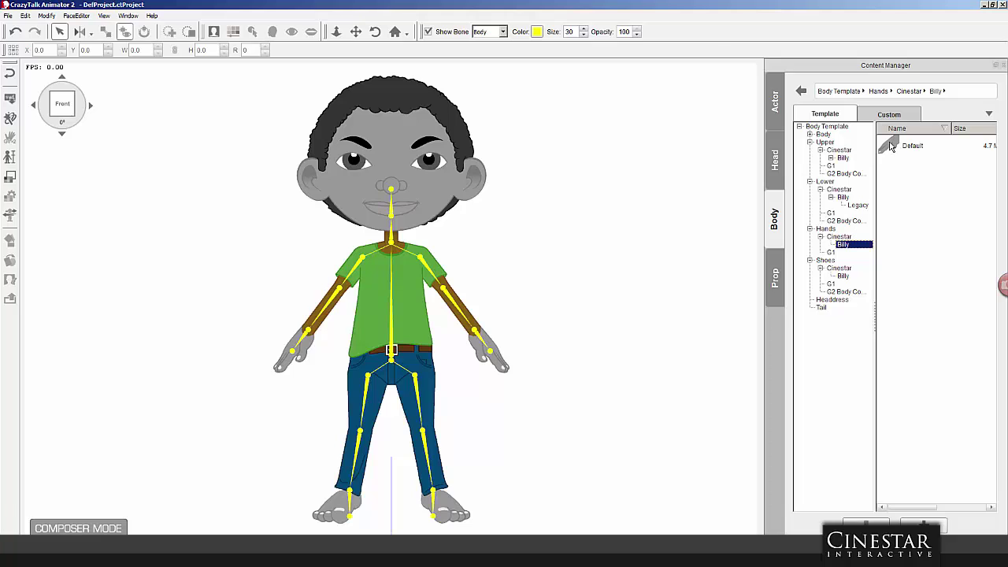
left_click(821, 229)
left_click(809, 228)
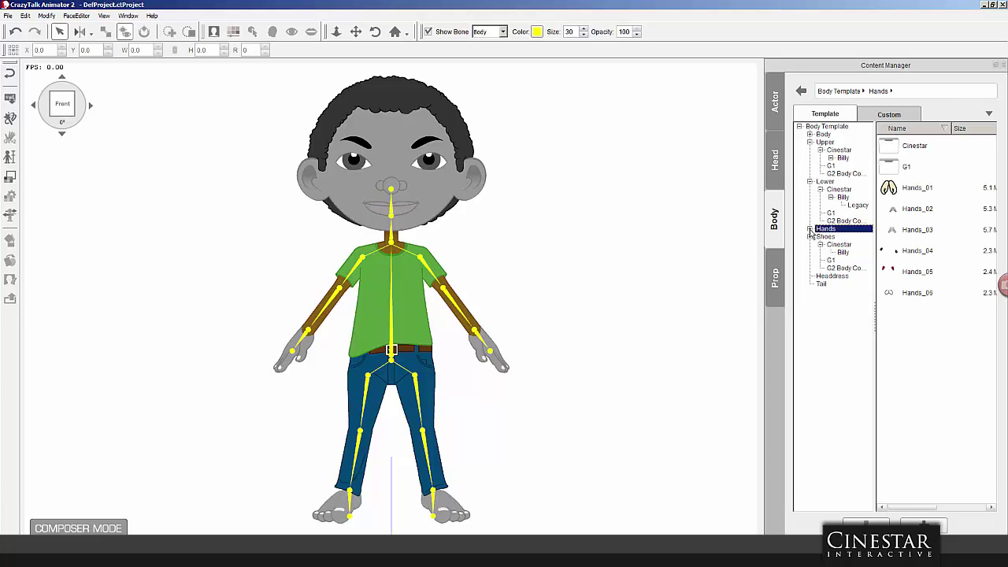
Put the Fancy Leather shoes from the Cinestar Billy shoe templates on the character.
left_click(842, 252)
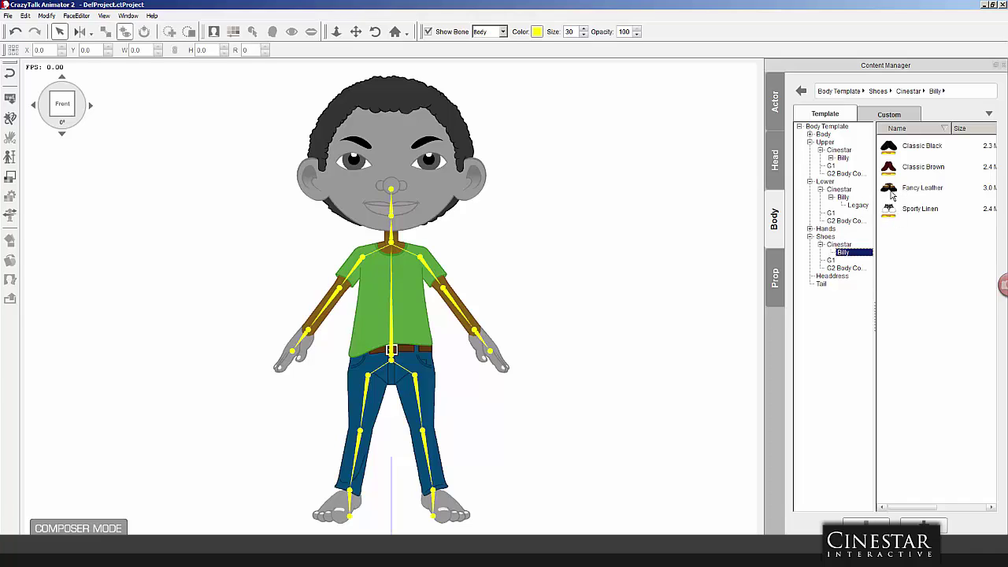
left_click_drag(928, 236, 890, 154)
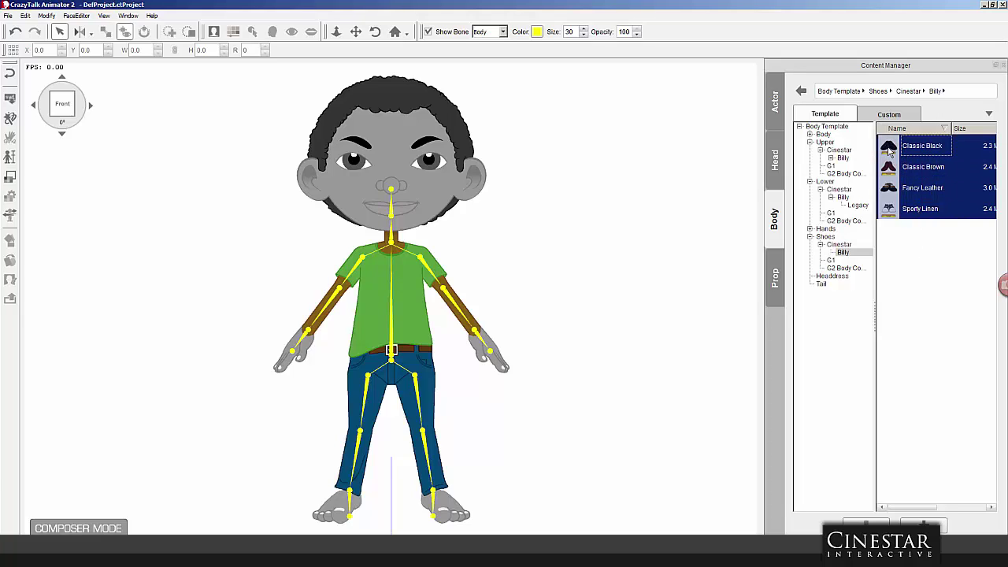
left_click(925, 251)
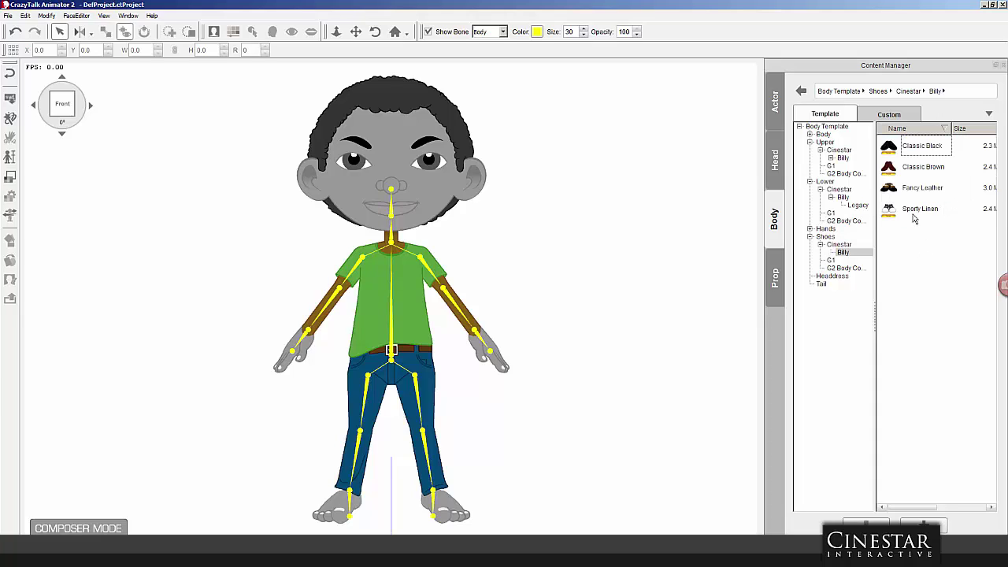
left_click(895, 195)
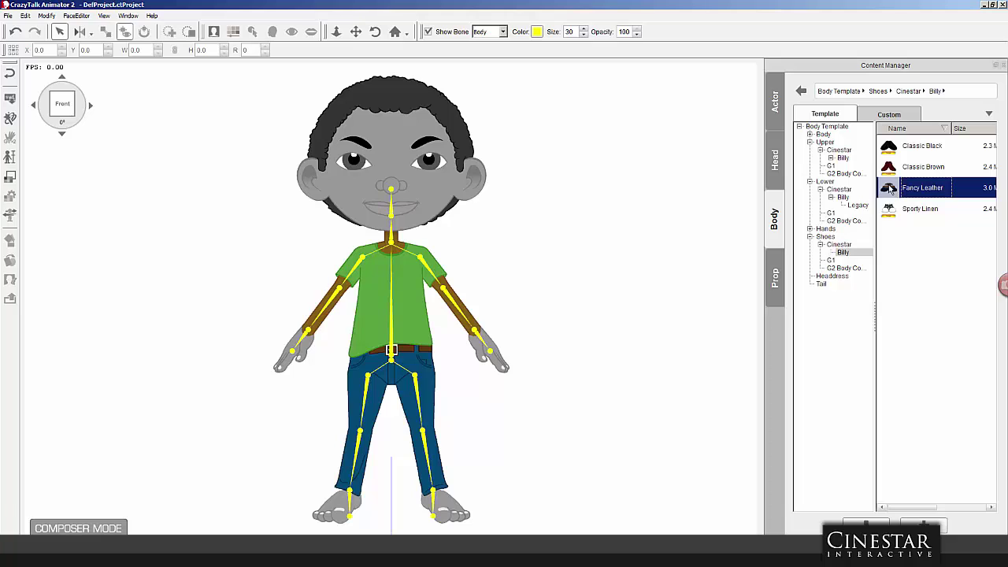
left_click_drag(890, 187, 468, 323)
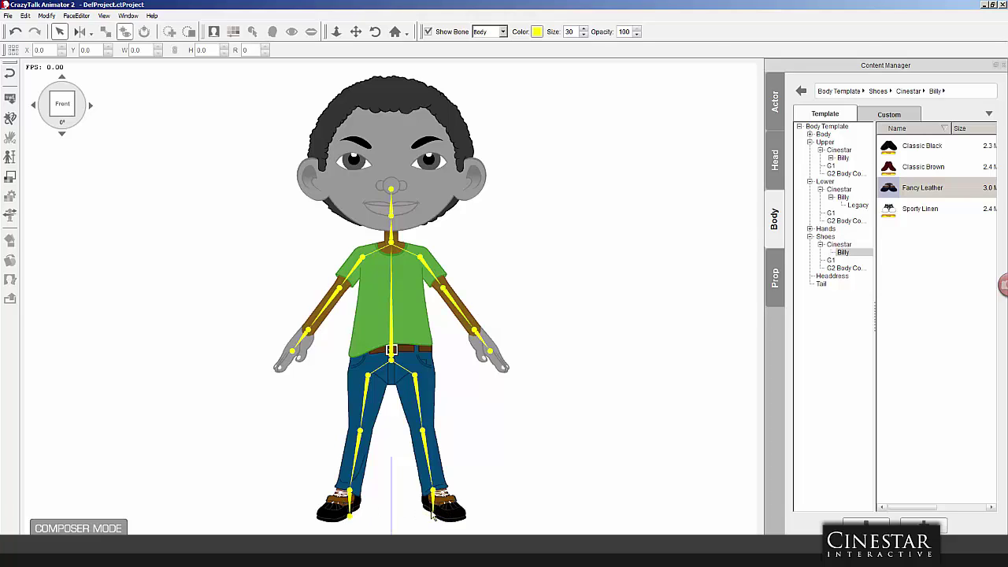
Inspect the Fancy Leather shoes from every viewing angle, turning Billy in 45° increments back to the front view.
left_click(90, 107)
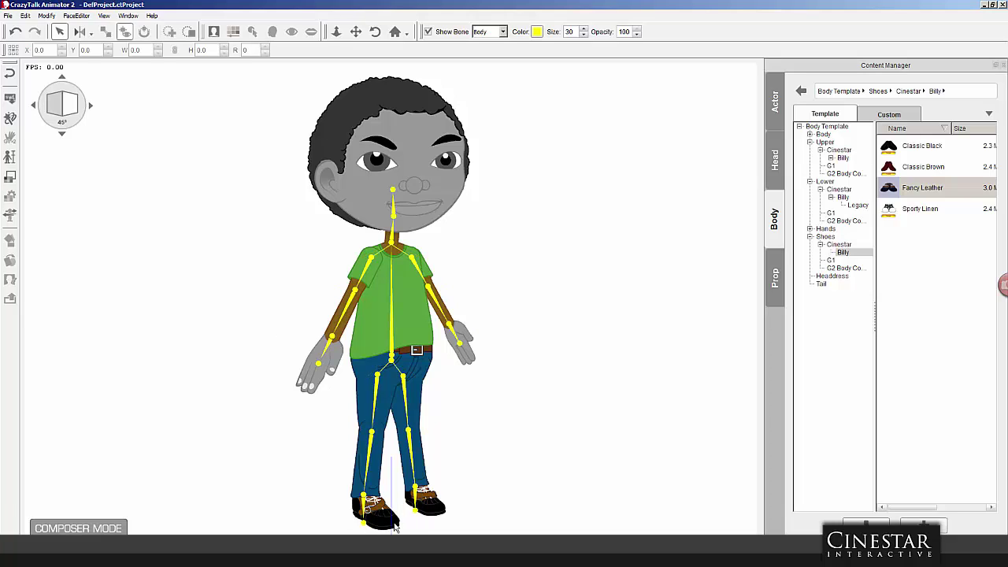
left_click(90, 108)
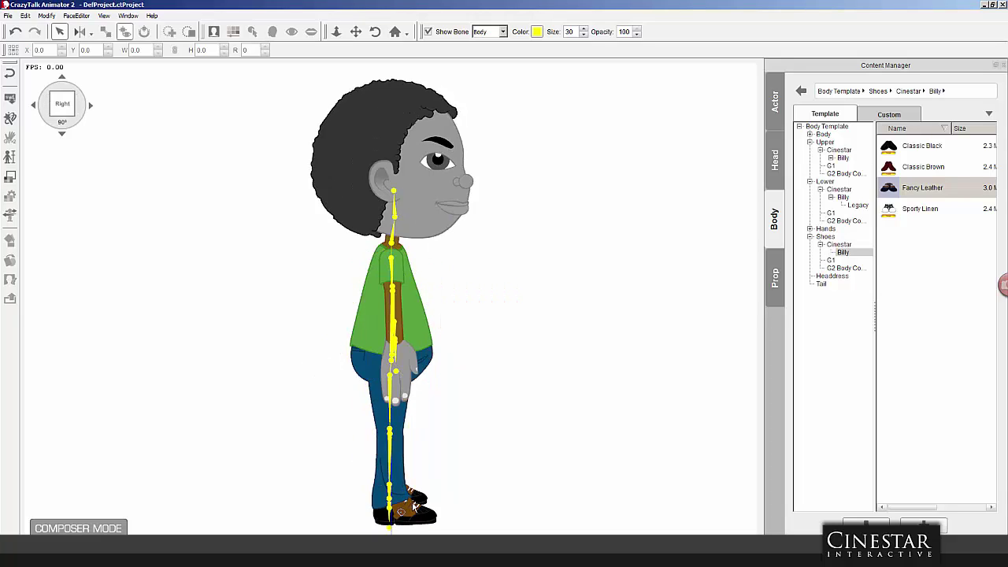
left_click(91, 107)
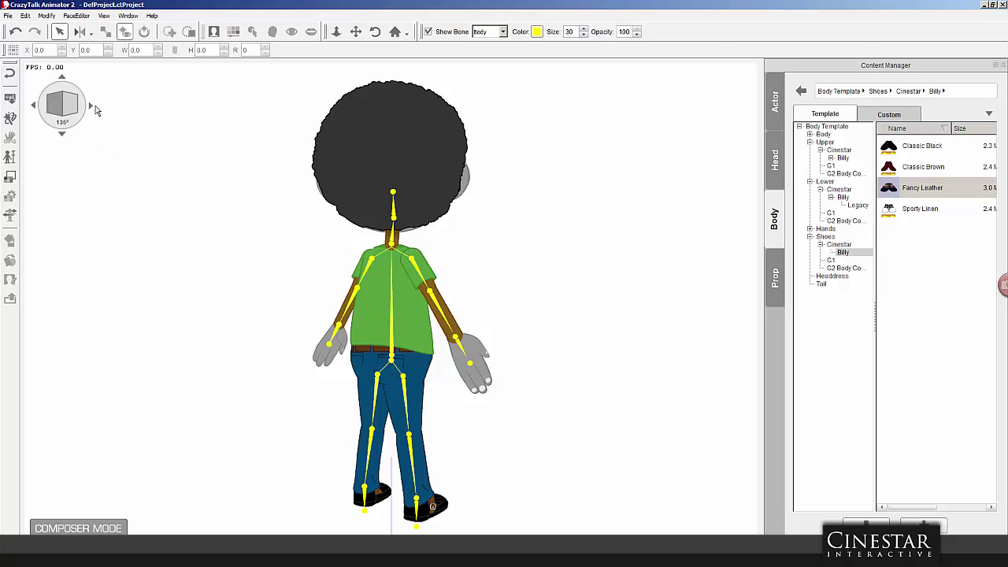
left_click(90, 108)
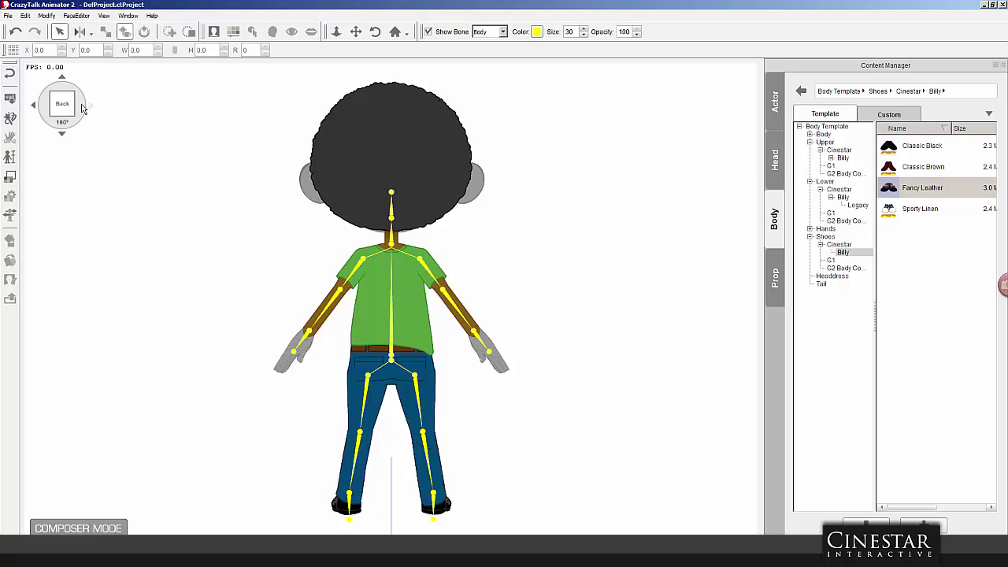
left_click(90, 108)
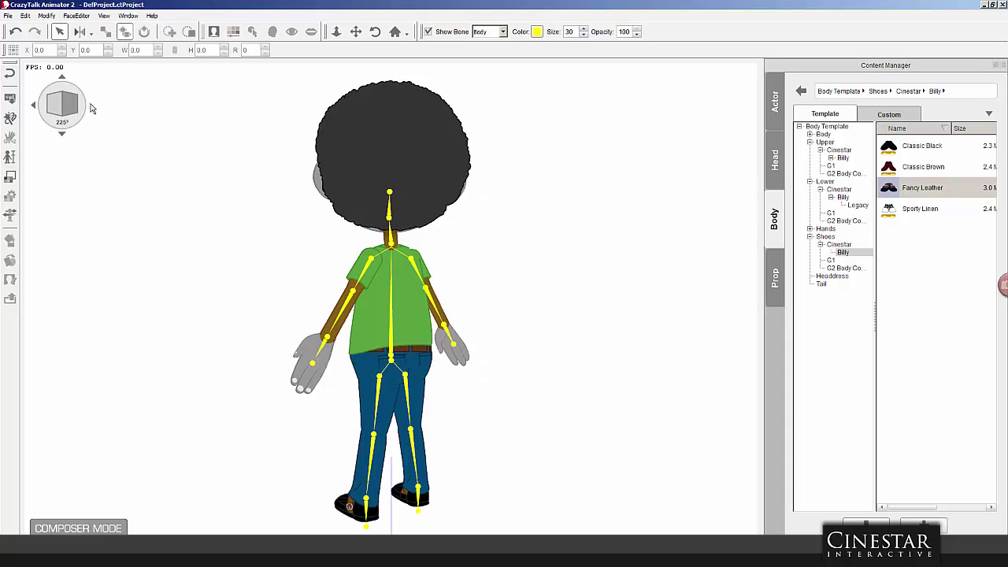
left_click(91, 108)
left_click(91, 108)
left_click(92, 108)
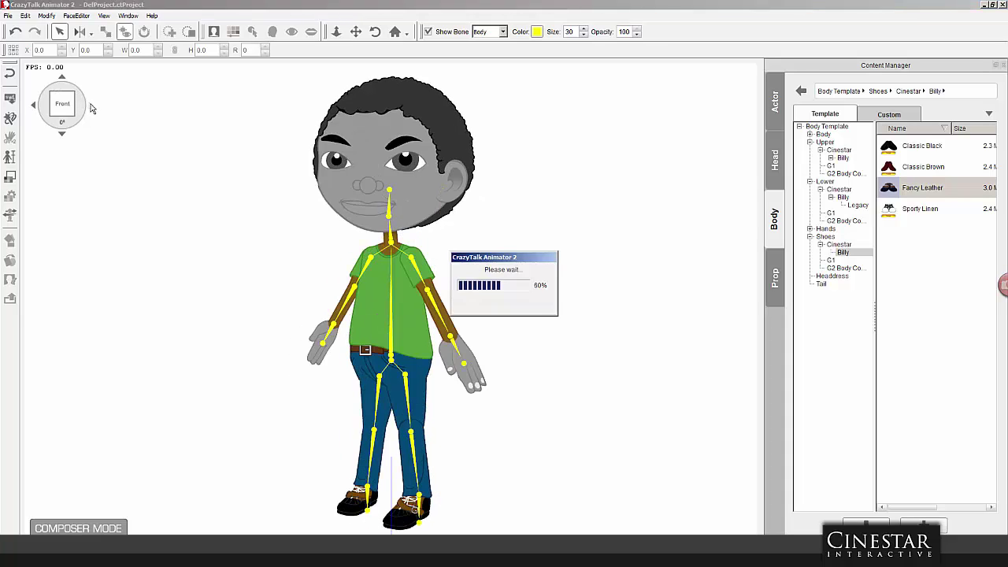
Try the Sporty Linen shoes on Billy and examine them through a full turn back to the front view.
left_click(890, 211)
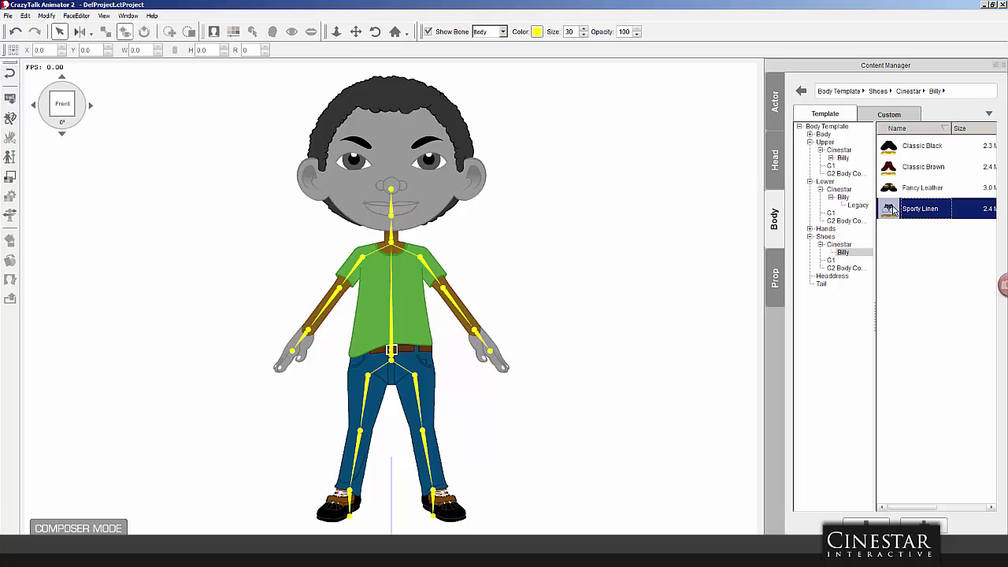
double_click(893, 209)
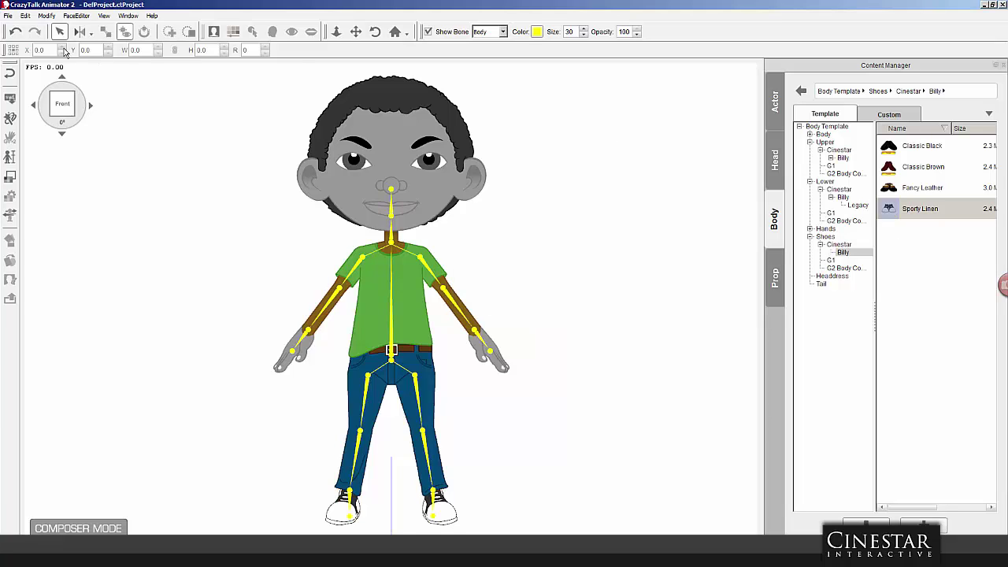
left_click(91, 106)
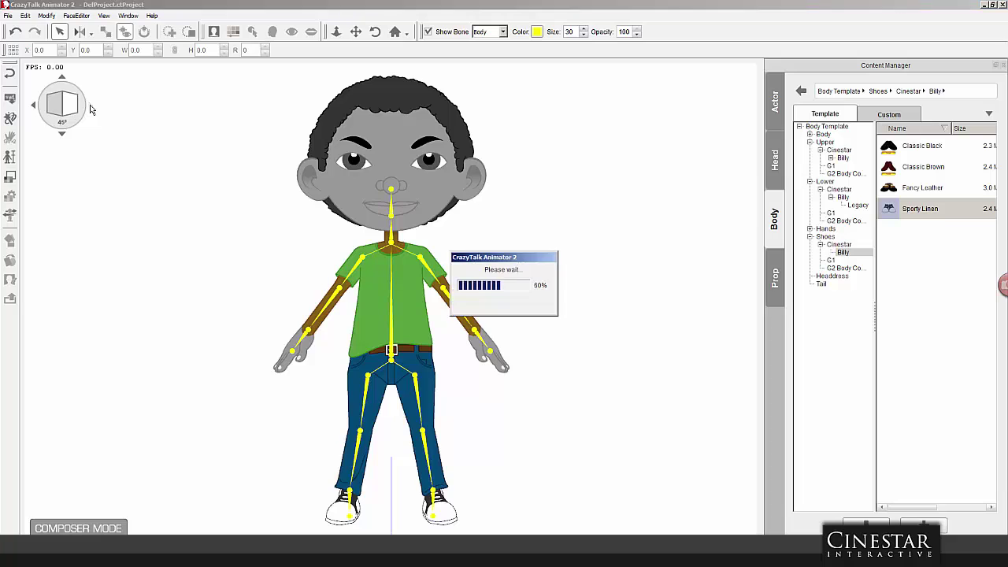
left_click(91, 107)
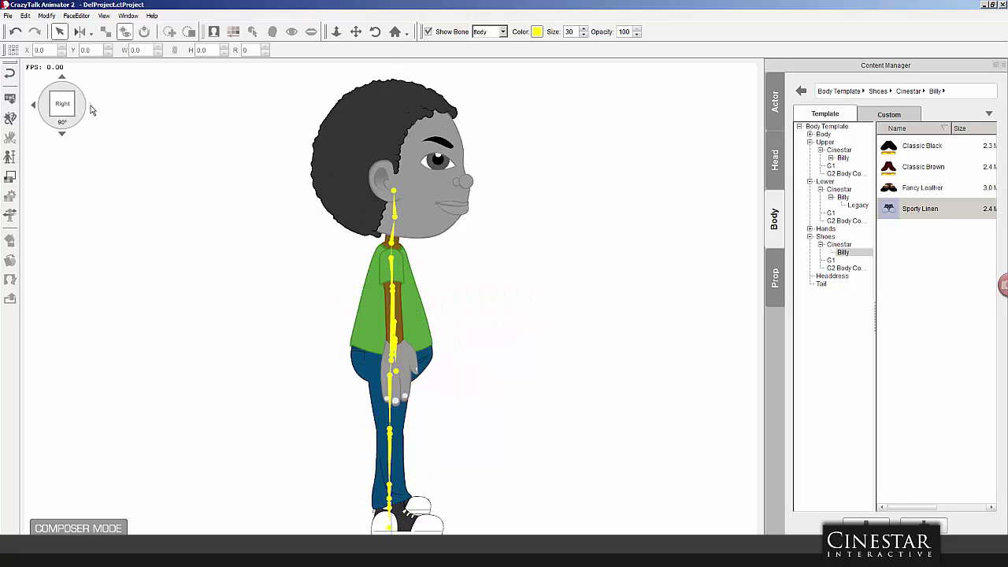
left_click(91, 108)
left_click(90, 108)
left_click(90, 108)
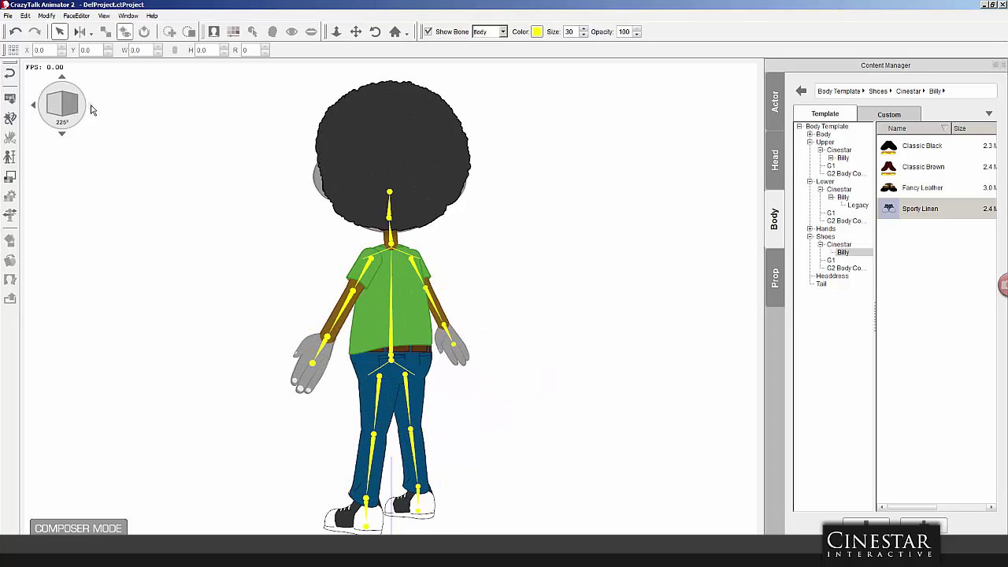
left_click(91, 108)
left_click(91, 107)
left_click(91, 108)
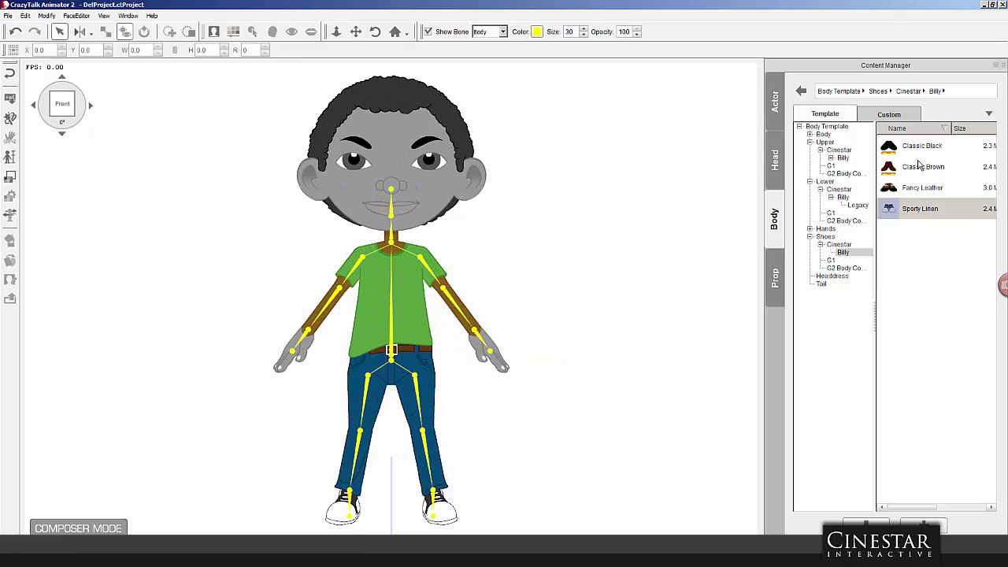
Try the Classic Brown shoes on Billy and check them at 45° before returning to the front view.
left_click(895, 169)
double_click(894, 170)
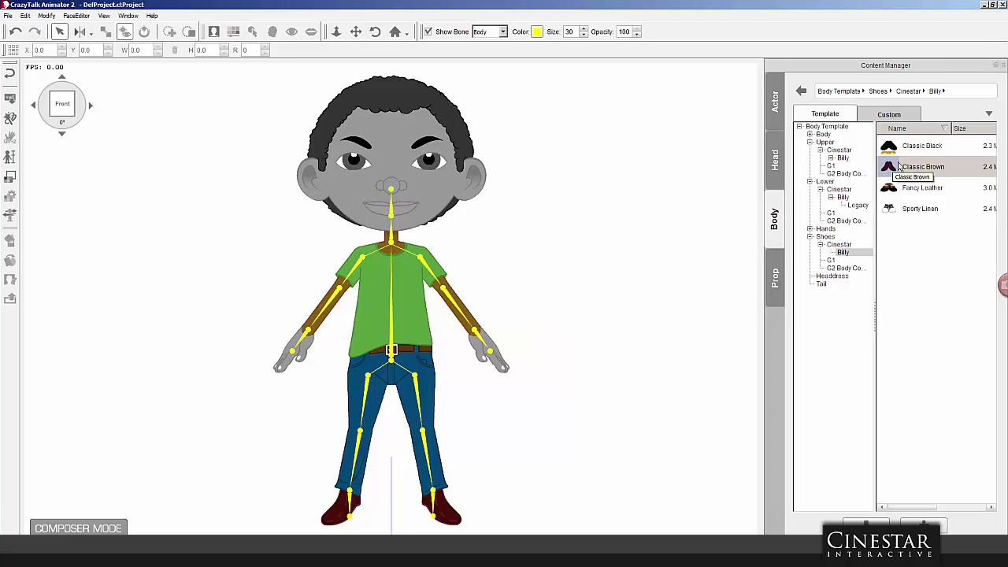
left_click(92, 107)
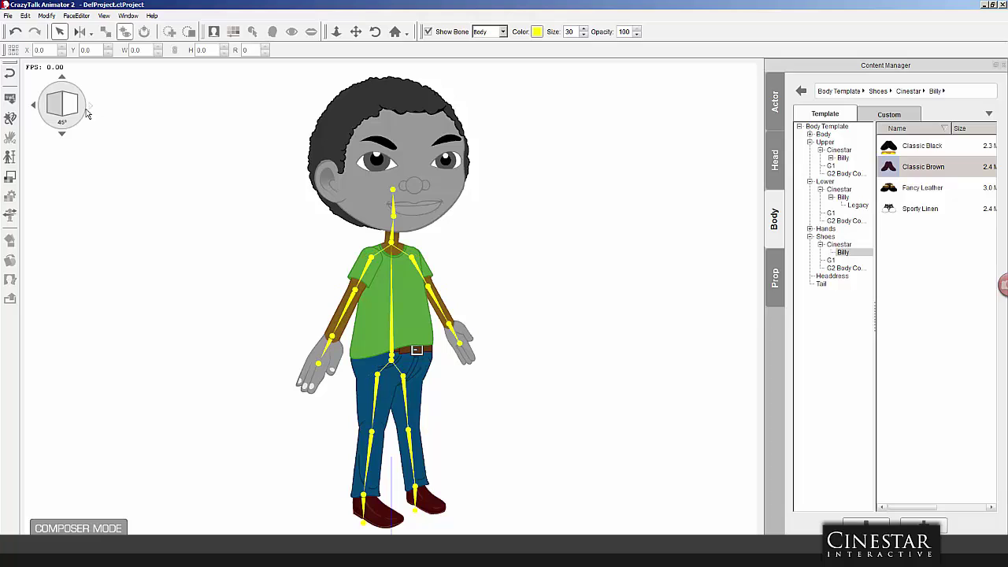
left_click(33, 107)
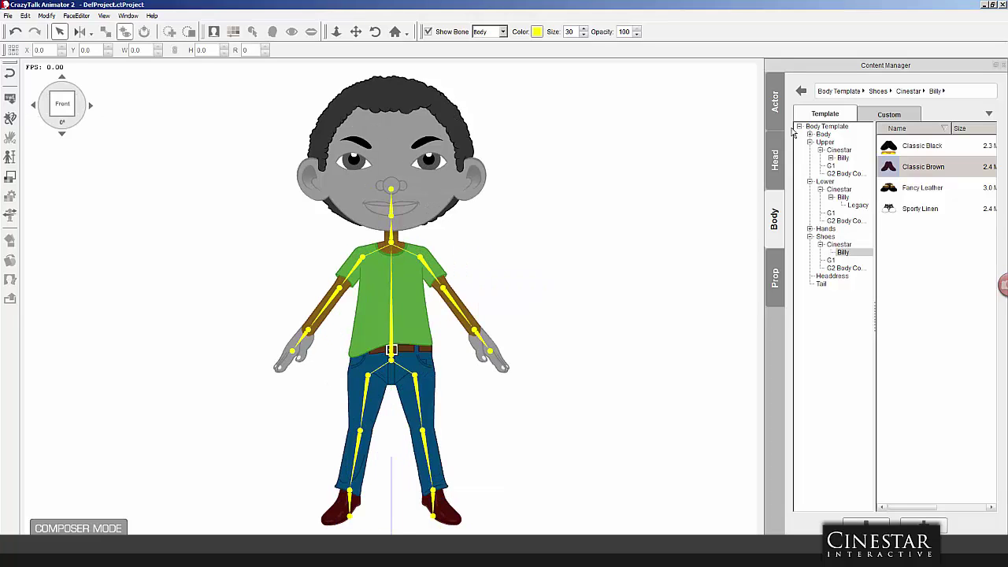
Try the Classic Black shoes on Billy, and change them back to the Fancy Leather shoes.
double_click(891, 145)
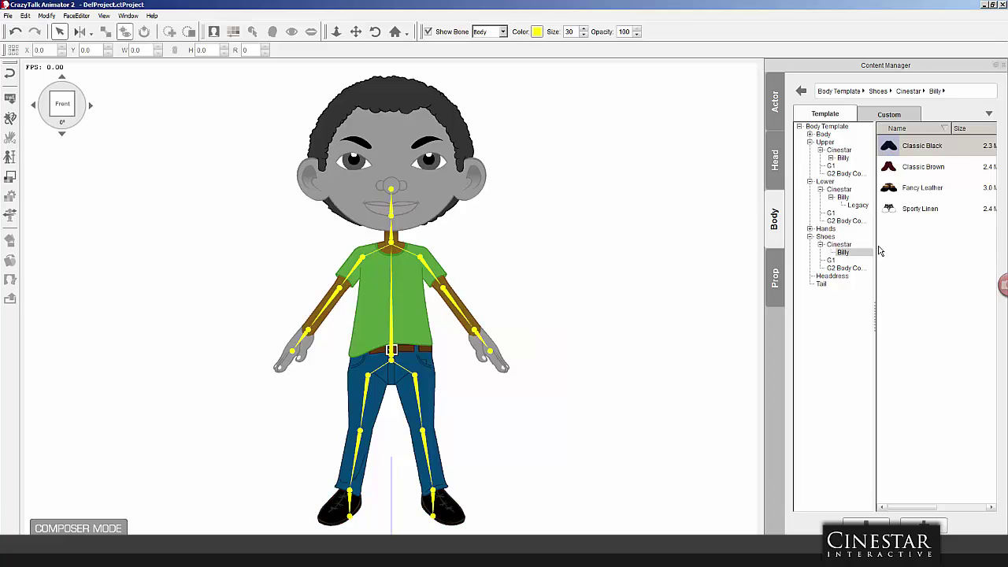
double_click(893, 189)
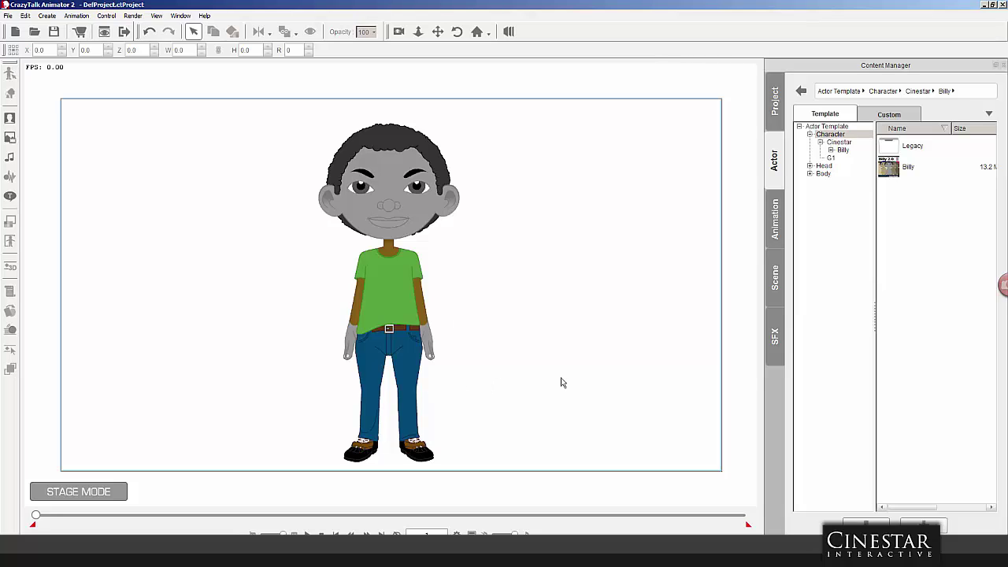
Open the Presets folder of Billy's color props within the Cinestar scene props.
left_click(773, 277)
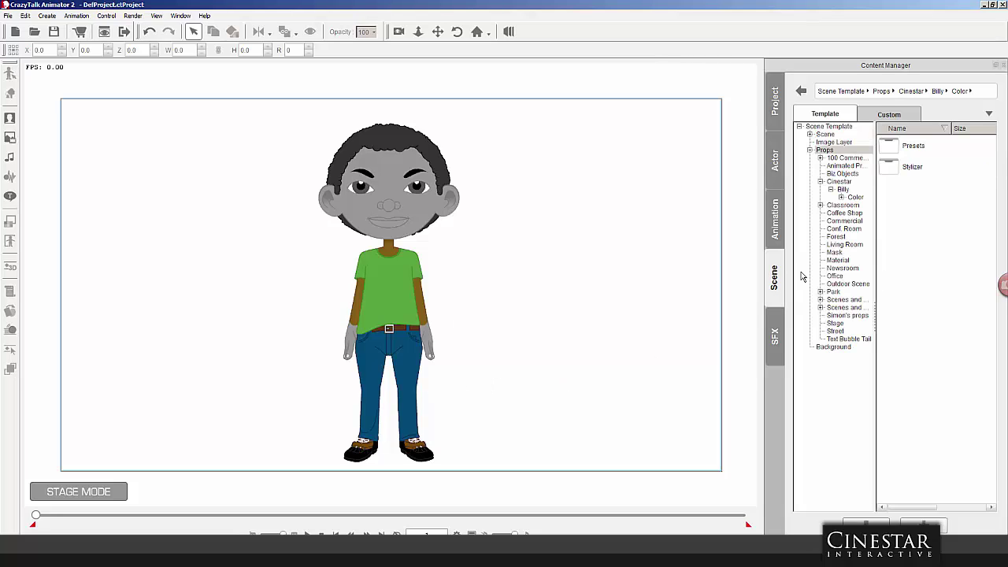
left_click(839, 182)
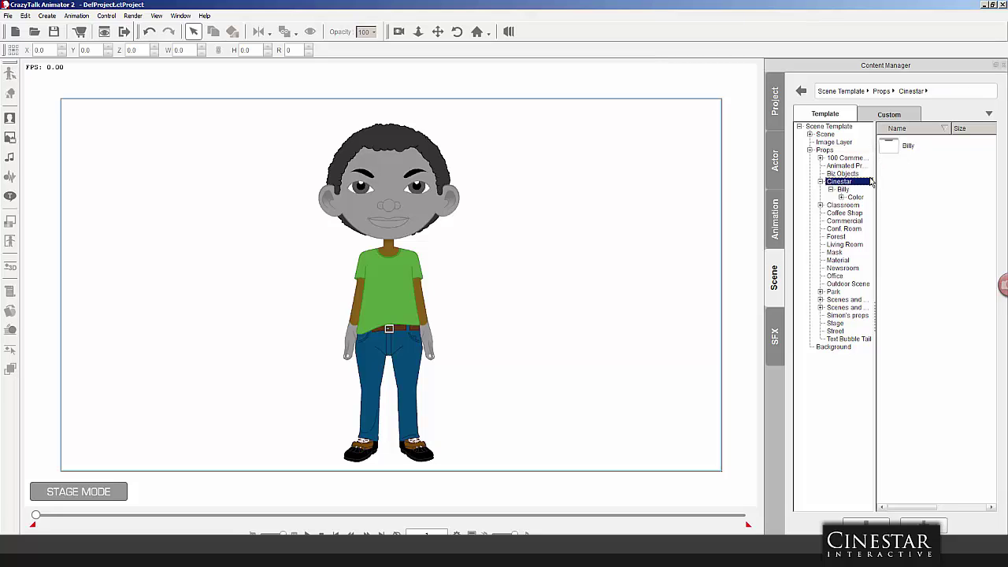
double_click(898, 147)
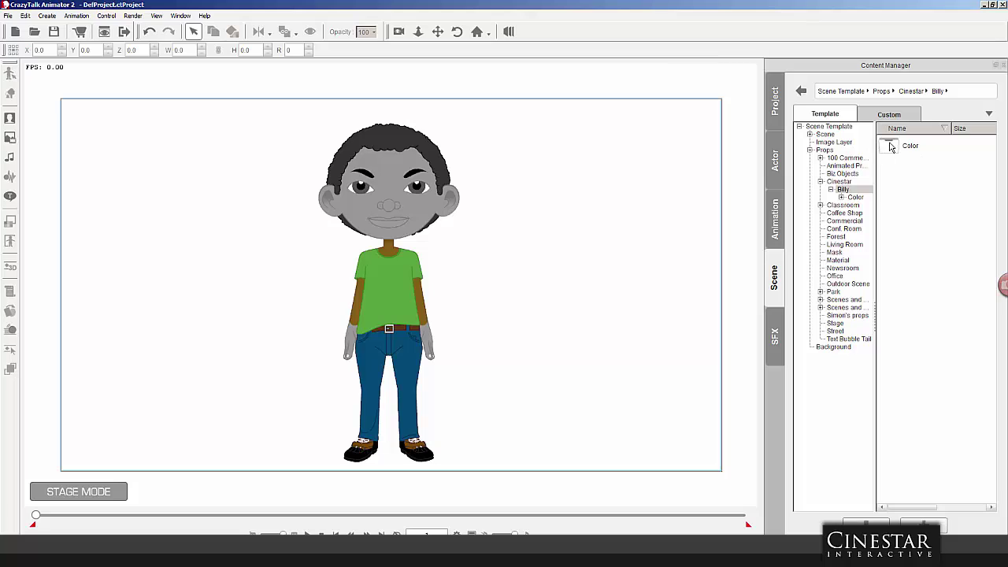
double_click(890, 147)
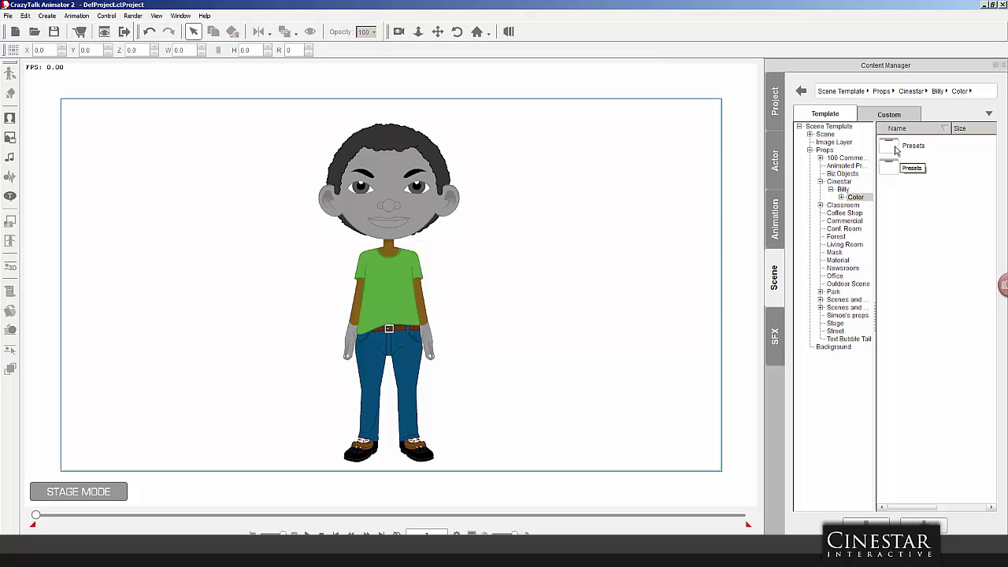
double_click(895, 150)
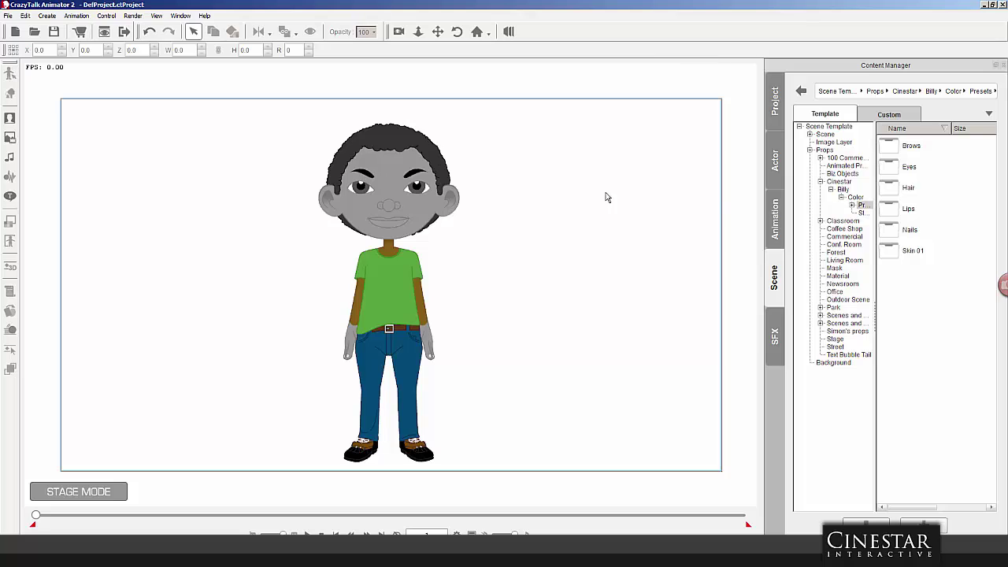
Look through Billy's brow color presets, widen the content manager, and open the Eyes presets.
double_click(888, 146)
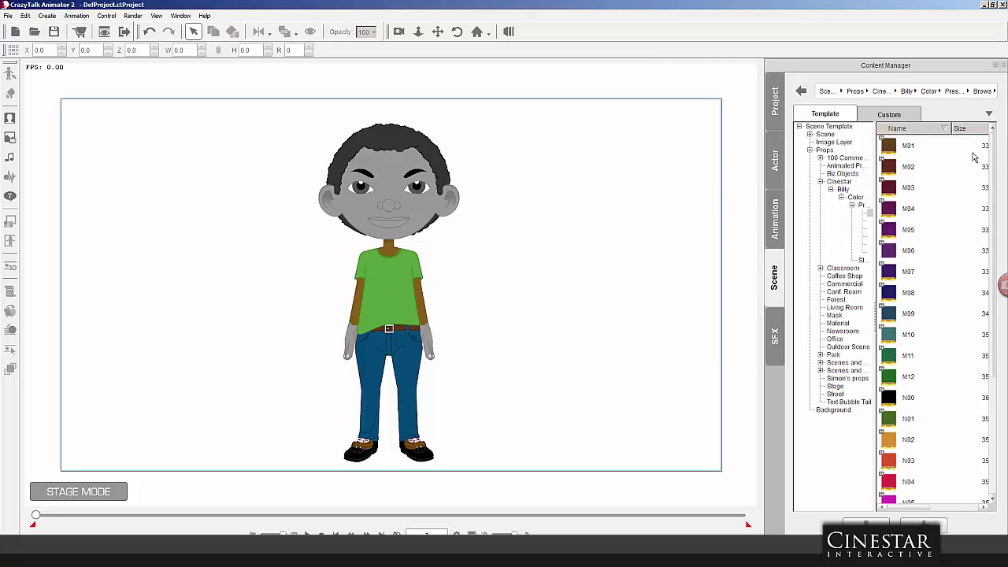
mouse_move(992, 155)
left_mouse_down()
mouse_move(991, 234)
mouse_move(993, 146)
left_mouse_up()
left_click_drag(993, 233, 993, 165)
left_click_drag(761, 234, 681, 234)
left_click(789, 221)
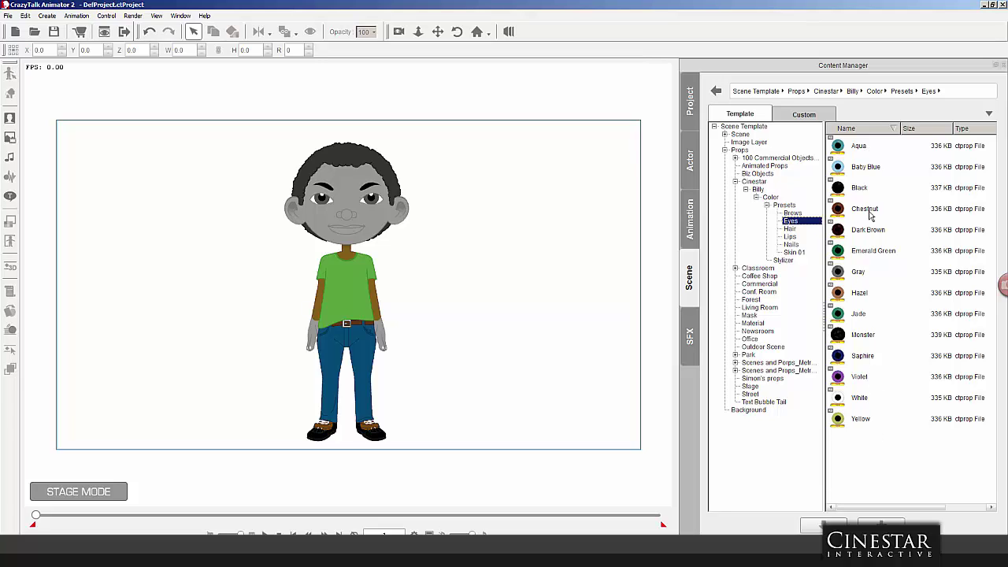
Place the Chestnut eye prop beside Billy, apply its color to his eyes, and delete the prop.
left_click_drag(845, 211, 533, 246)
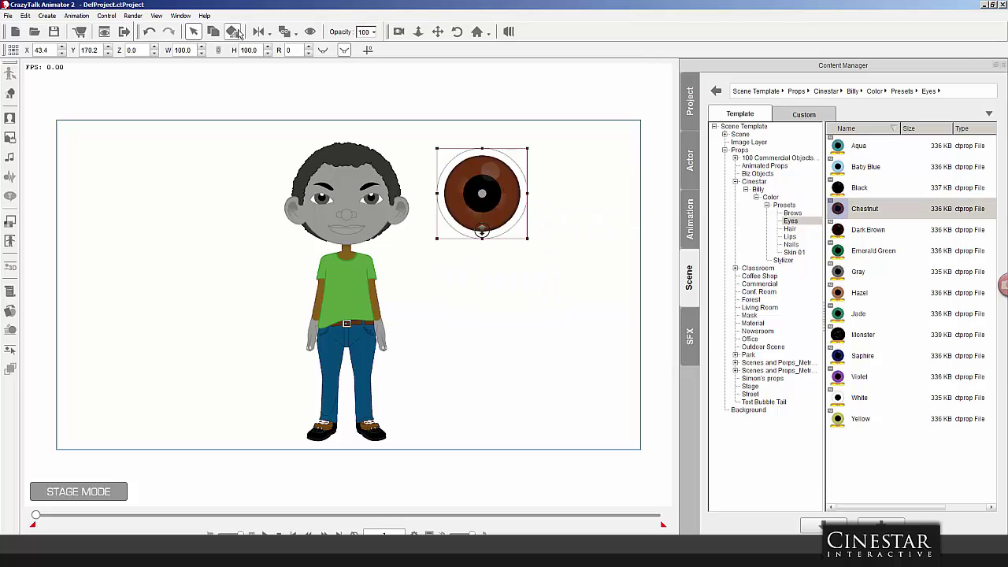
left_click(496, 250)
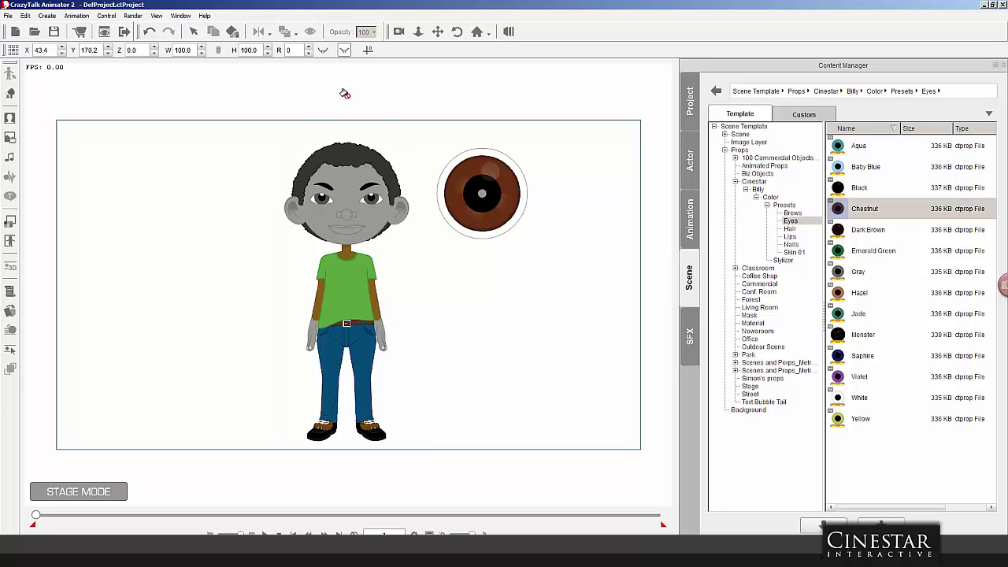
left_click(233, 33)
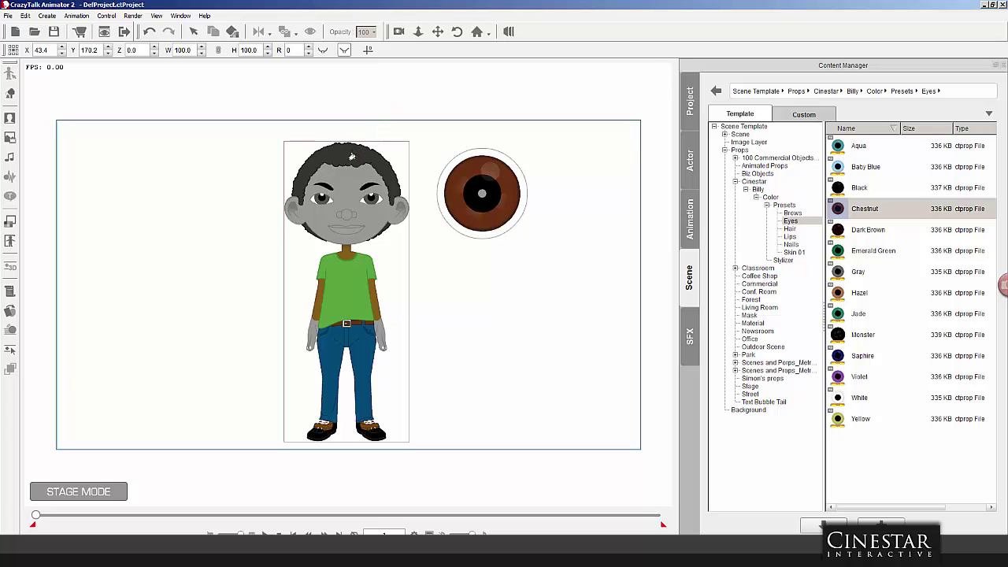
left_click(345, 187)
right_click(528, 276)
left_click(507, 207)
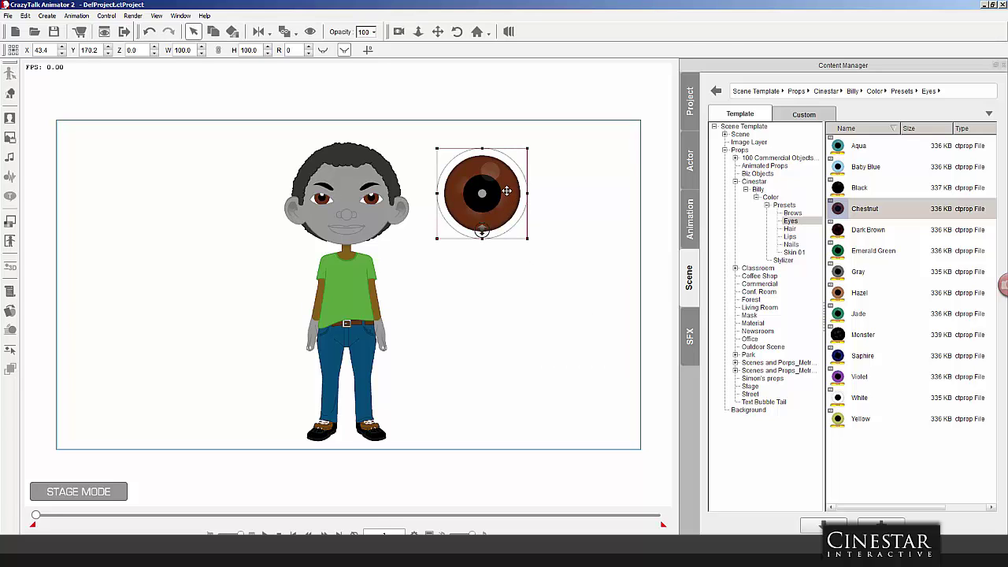
key("Delete")
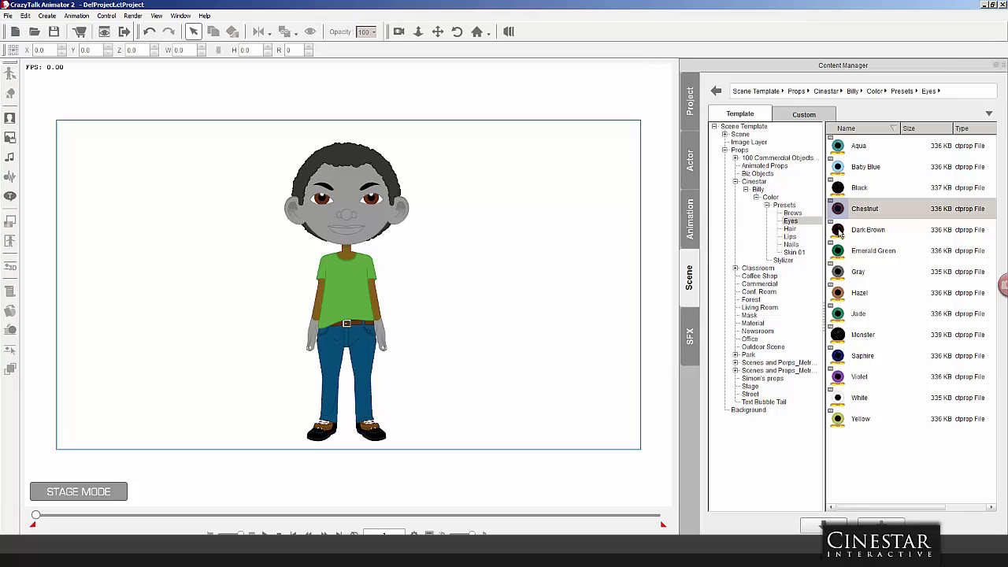
Place the Dark Brown eye prop beside Billy and the Monster eye prop directly below it.
left_click_drag(838, 229, 479, 222)
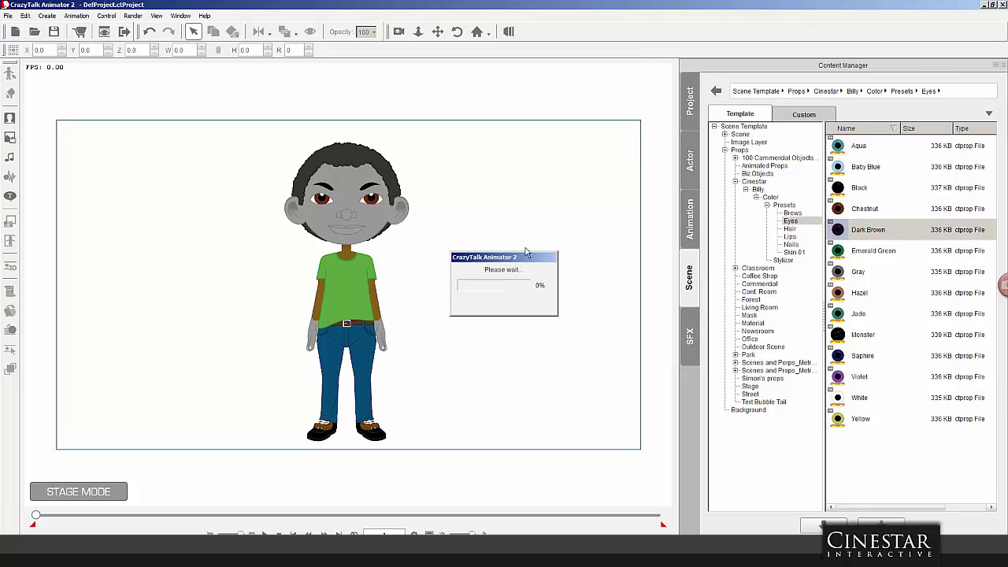
left_click(847, 339)
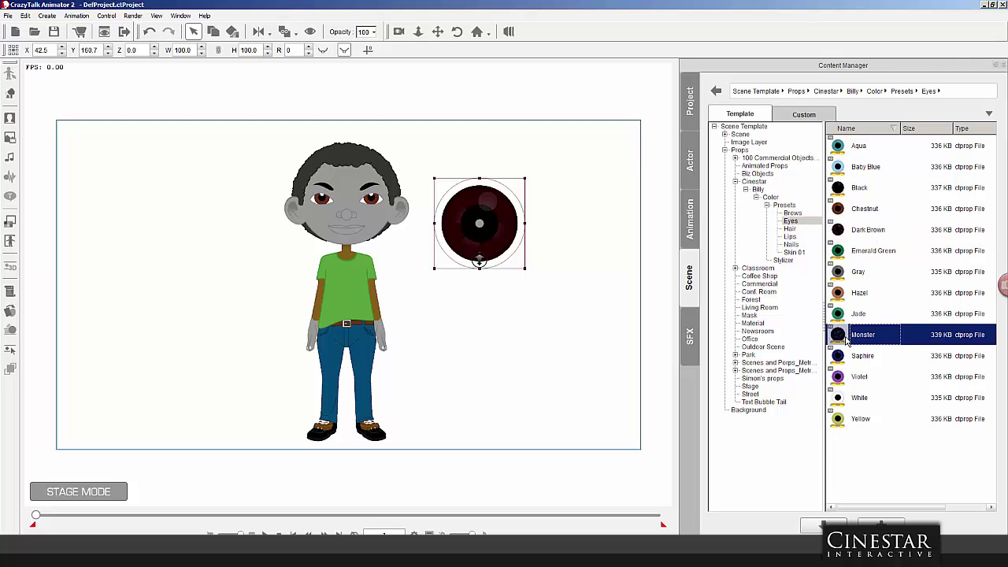
left_click_drag(841, 335, 497, 322)
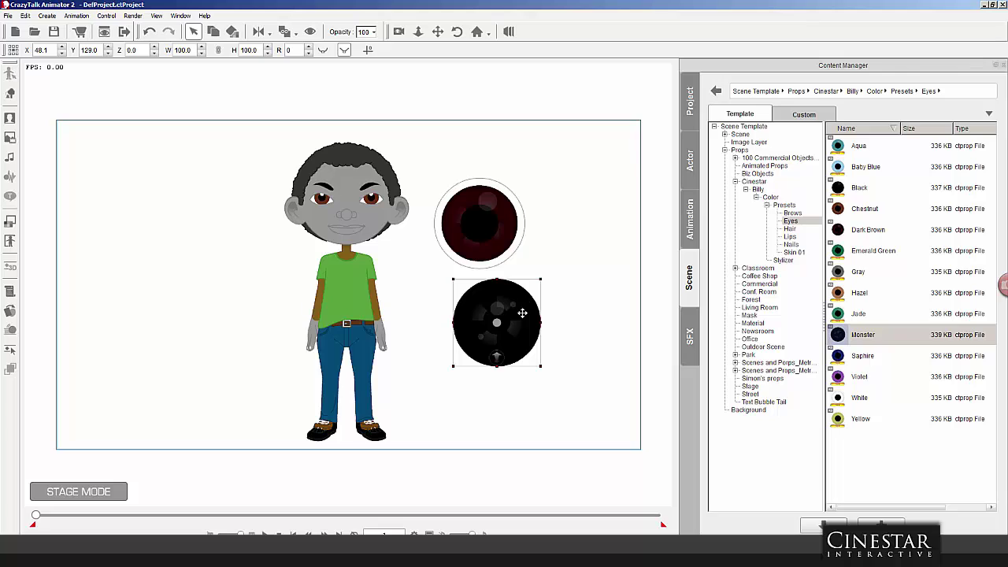
left_click_drag(504, 302, 484, 312)
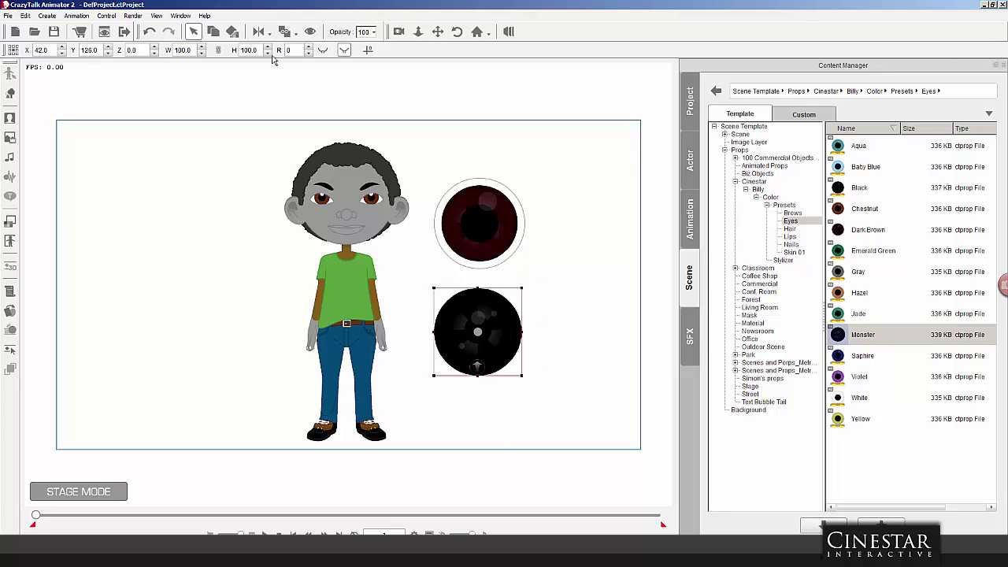
Apply the Monster color to Billy's eyes and delete the Monster eye prop.
left_click(235, 33)
left_click(349, 195)
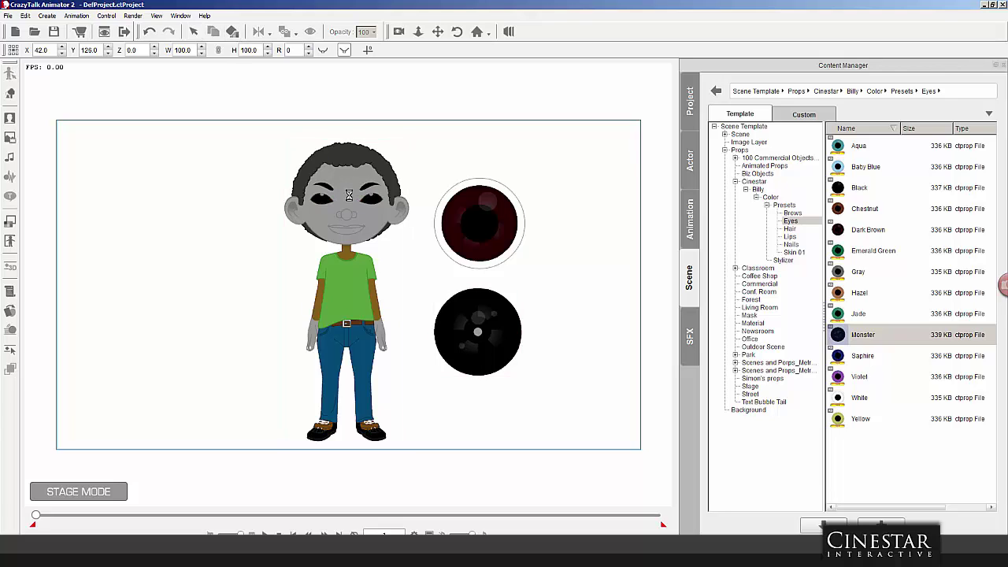
left_click(508, 306)
right_click(557, 298)
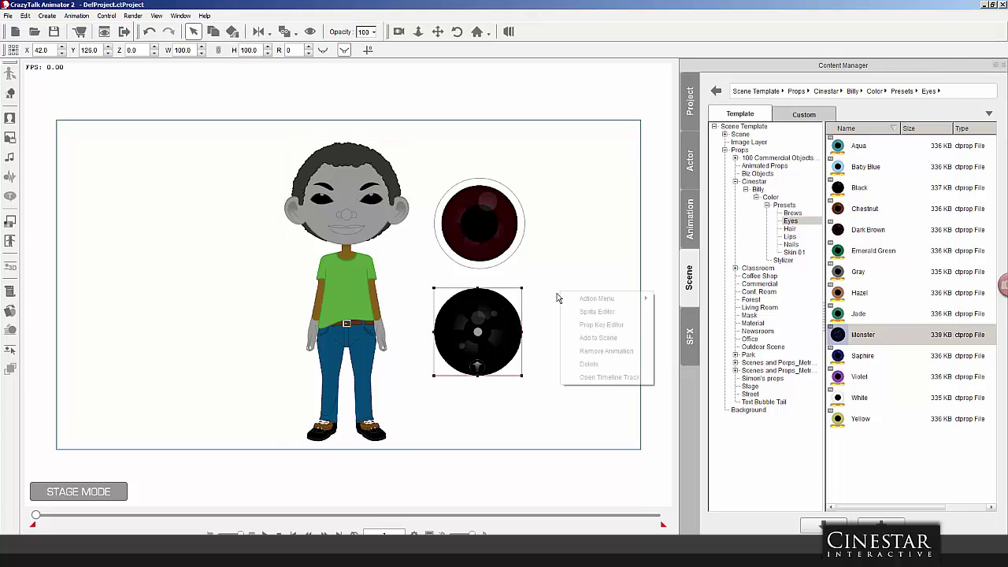
left_click(497, 313)
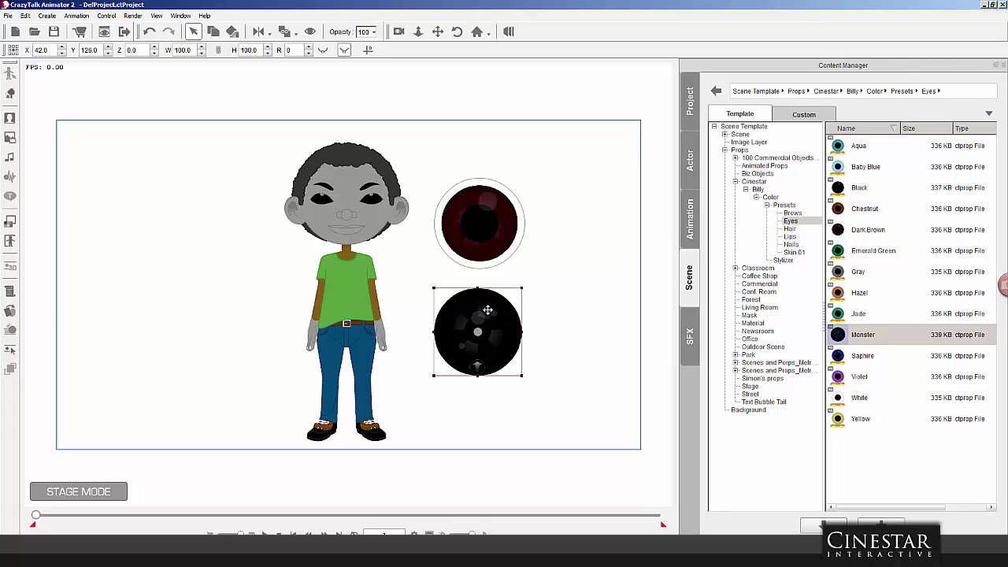
key("Delete")
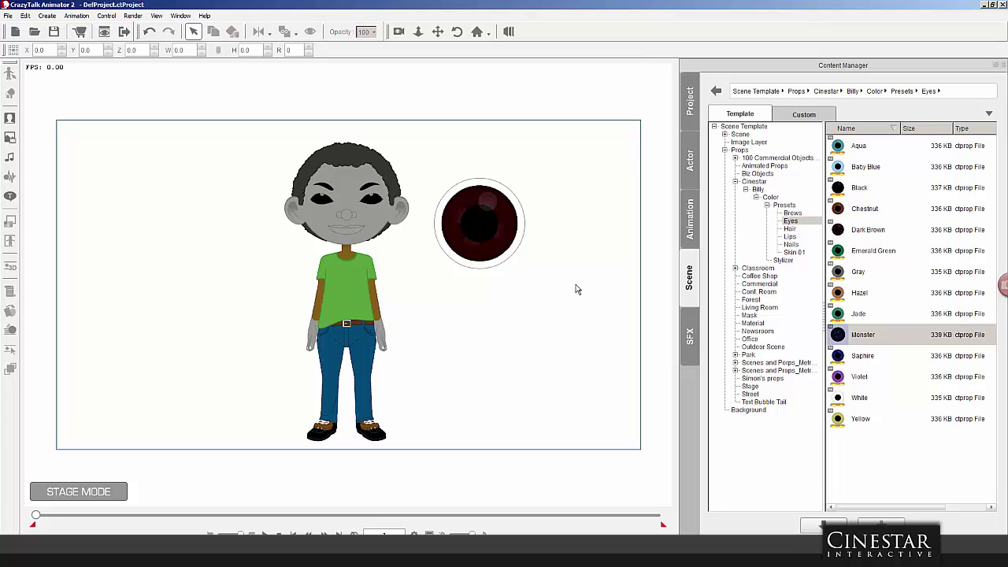
Move the Dark Brown eye prop farther from Billy, apply its color to his eyes, and delete the prop.
left_click(513, 245)
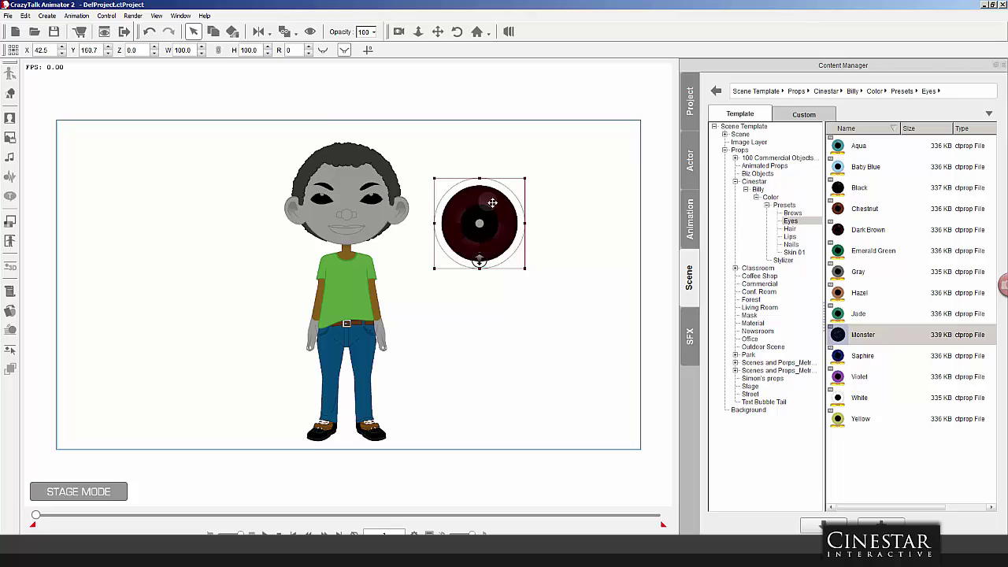
left_click_drag(492, 203, 547, 211)
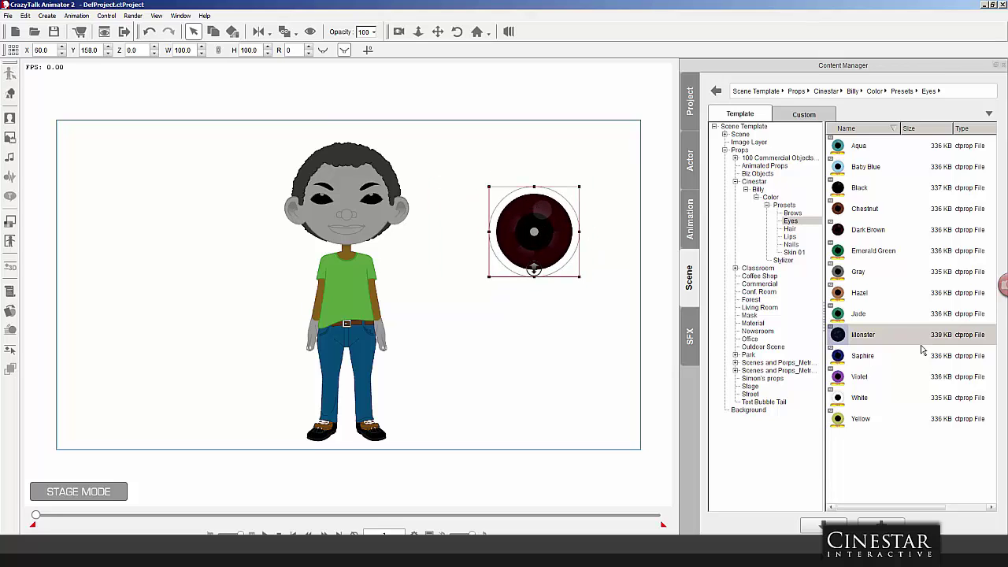
left_click(239, 34)
left_click(345, 168)
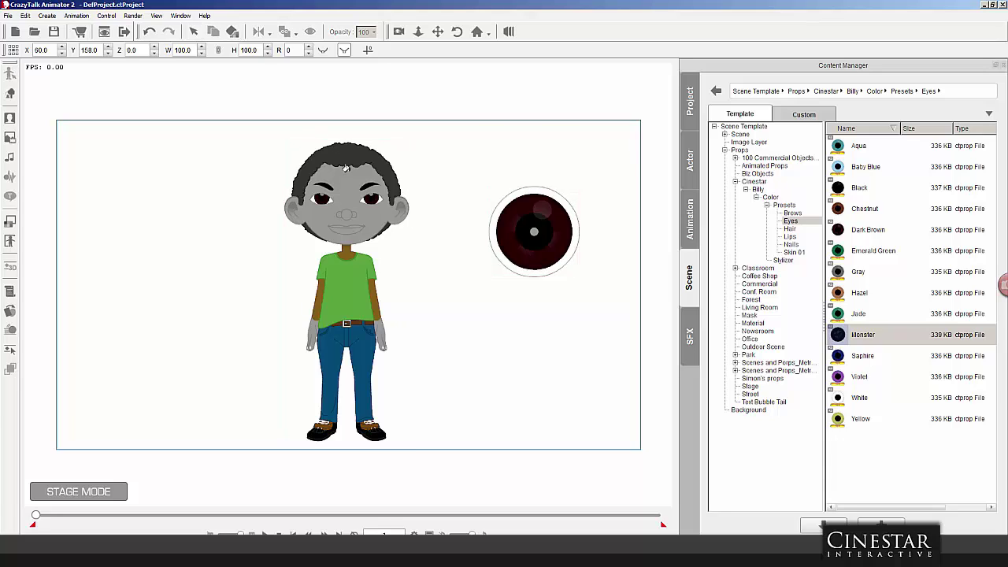
right_click(604, 204)
left_click(555, 215)
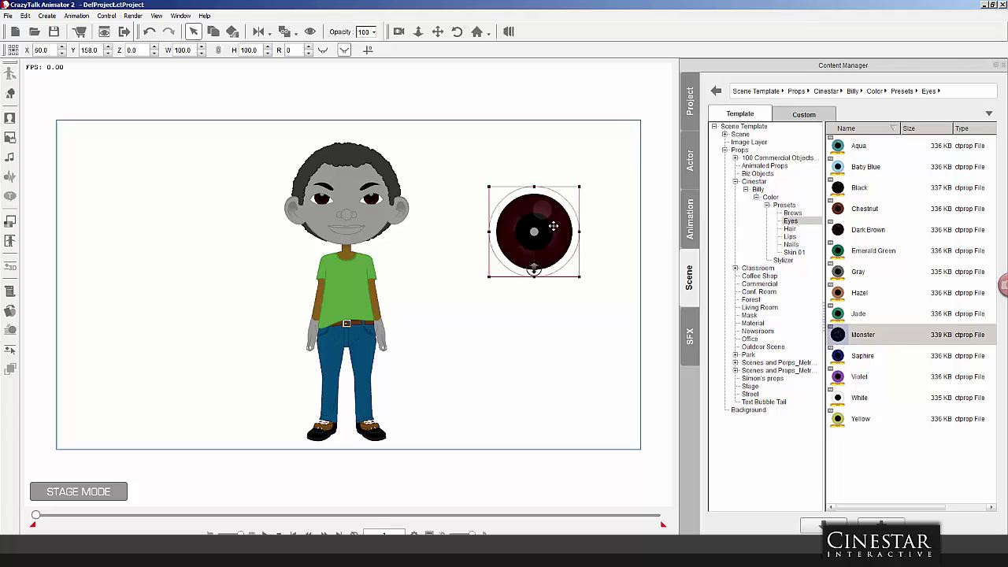
key("Delete")
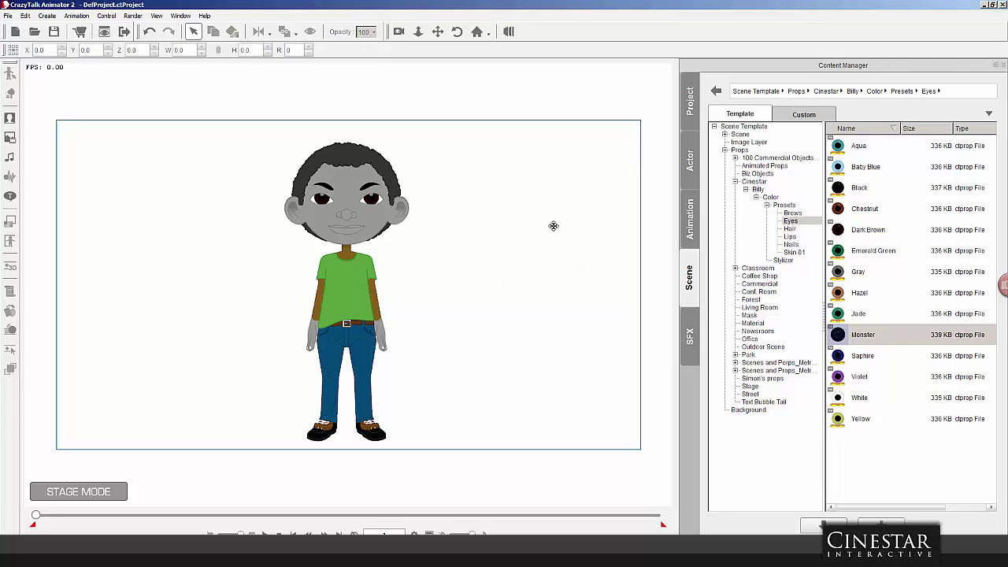
Recolor Billy's hair green with the M12 hair preset prop and remove the prop from the stage.
left_click(790, 229)
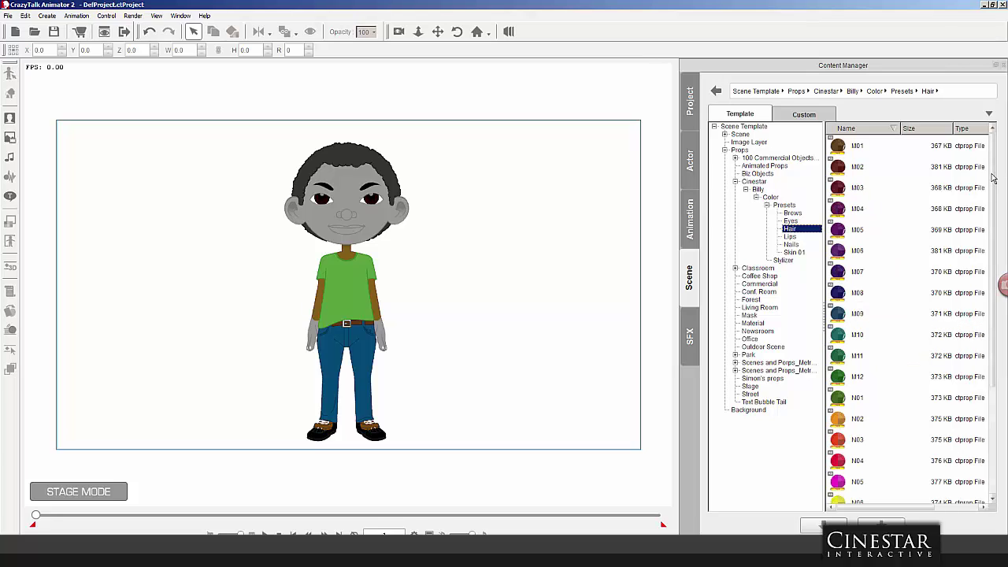
left_click_drag(993, 178, 996, 333)
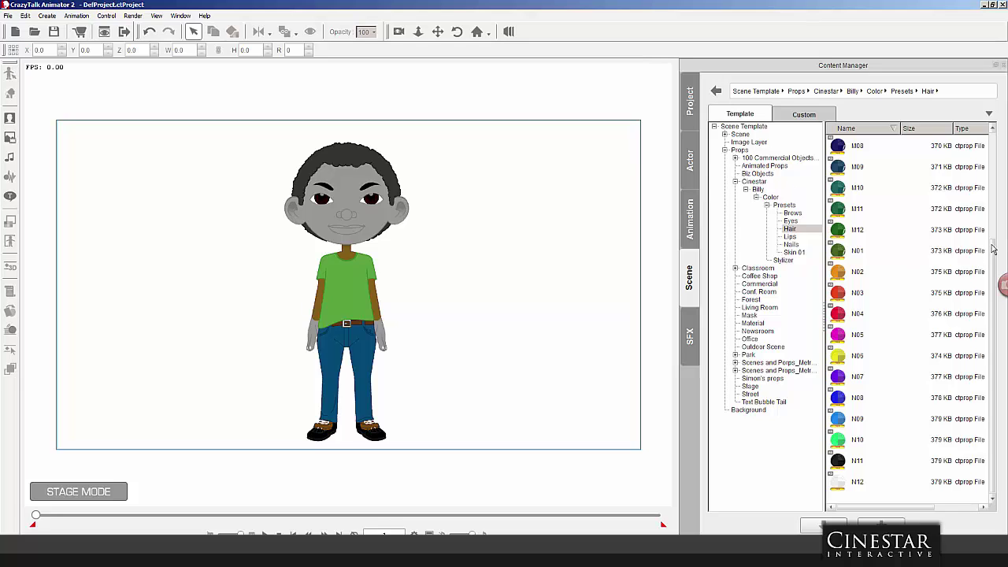
left_click_drag(993, 250, 997, 144)
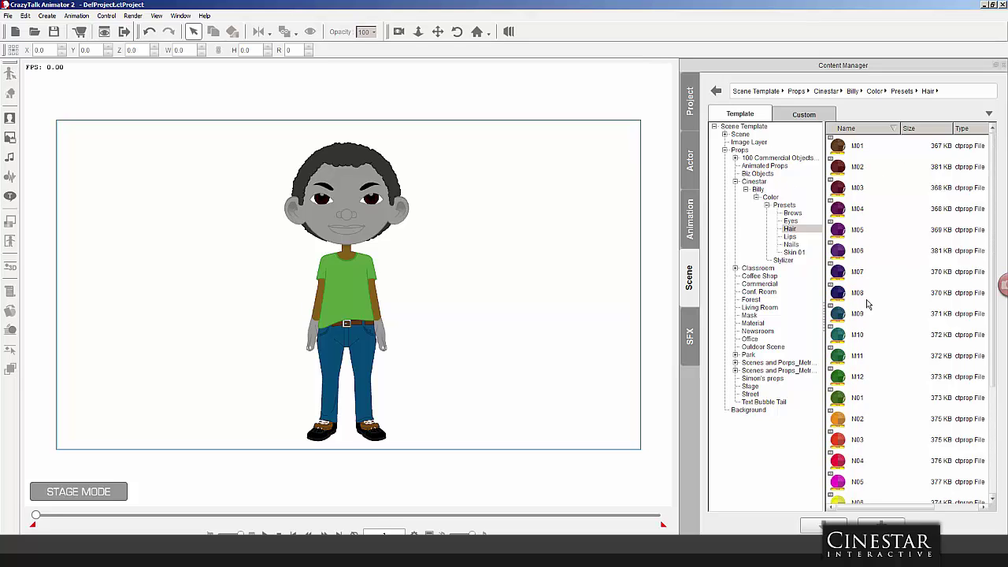
left_click_drag(993, 252, 993, 310)
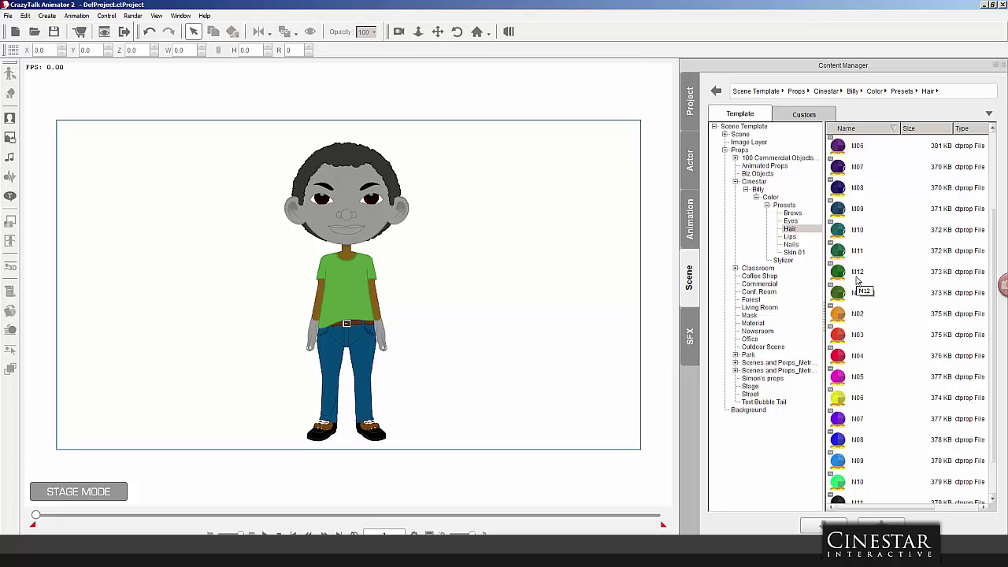
left_click_drag(856, 277, 491, 178)
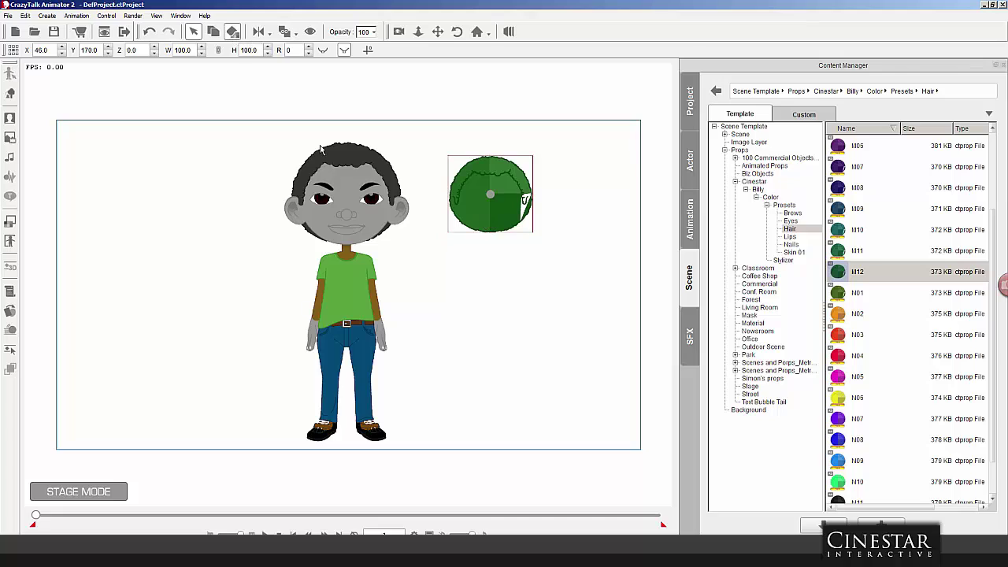
left_click(344, 186)
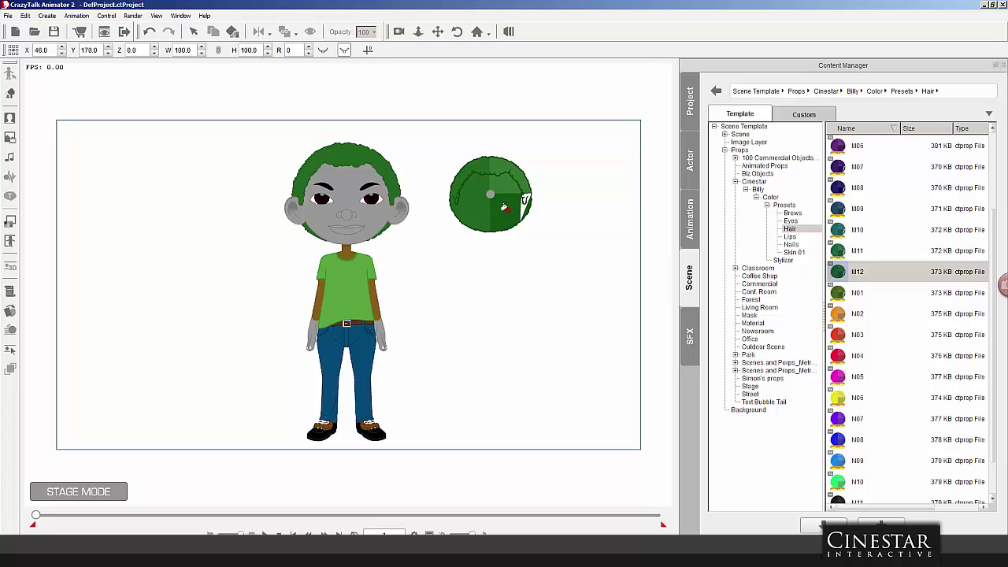
left_click(193, 31)
left_click(488, 182)
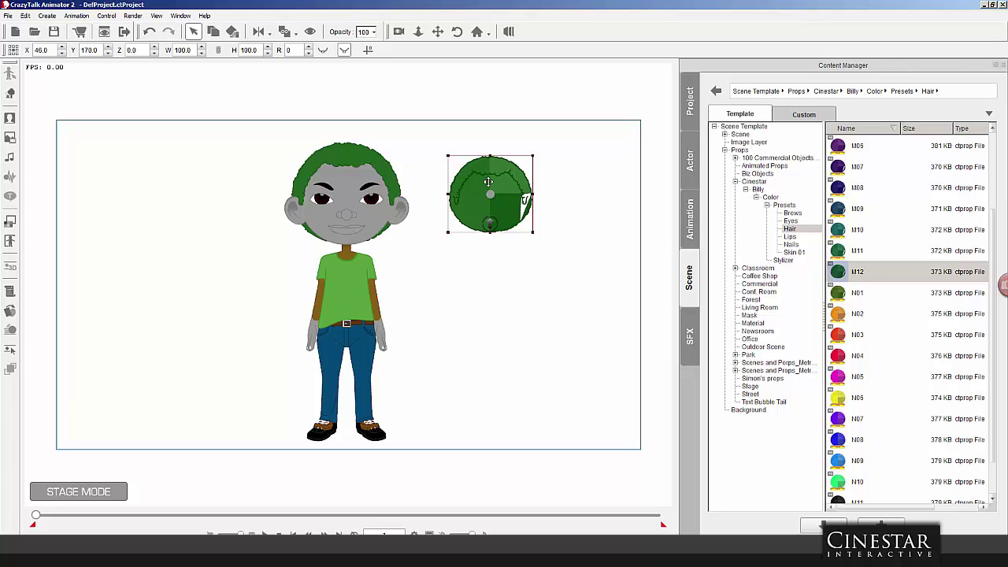
key("Delete")
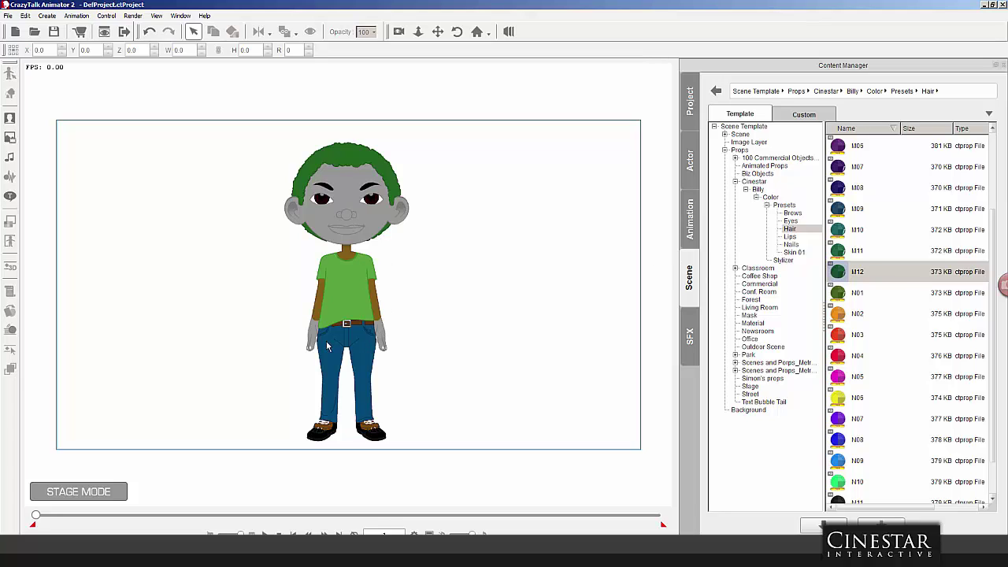
Place the A06 preset from Skin 01 beside Billy and apply its color to his skin.
left_click(792, 245)
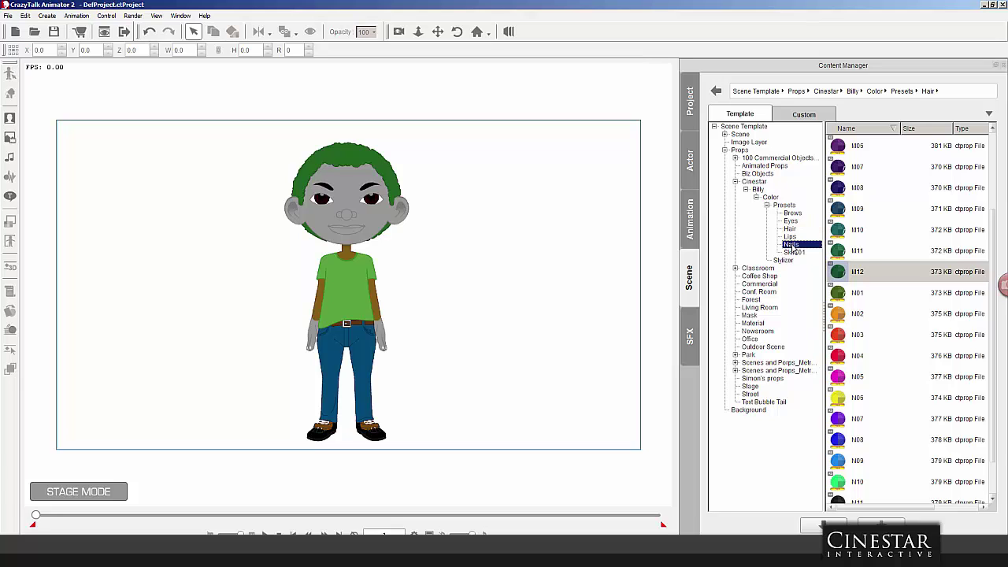
left_click(792, 252)
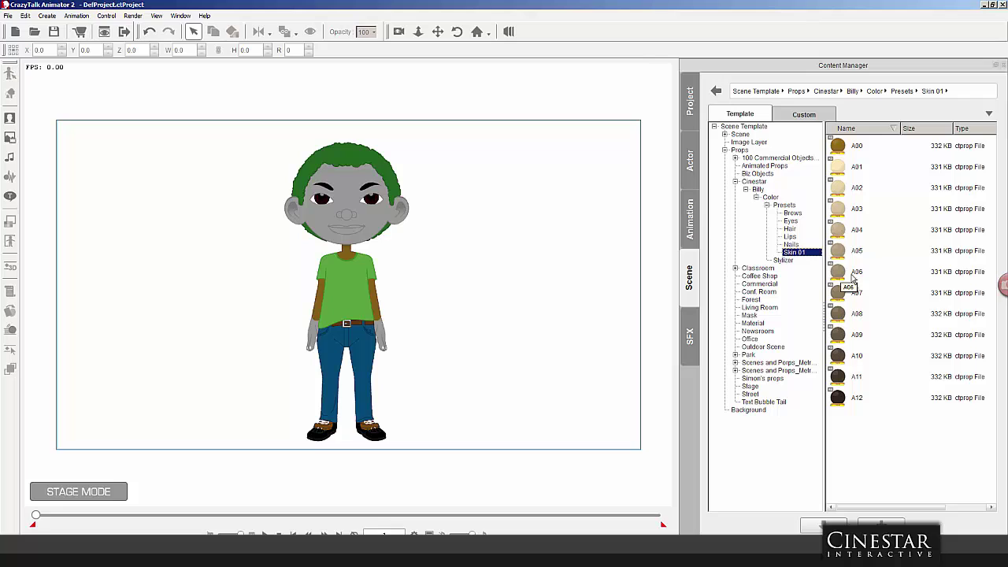
left_click_drag(839, 274, 511, 191)
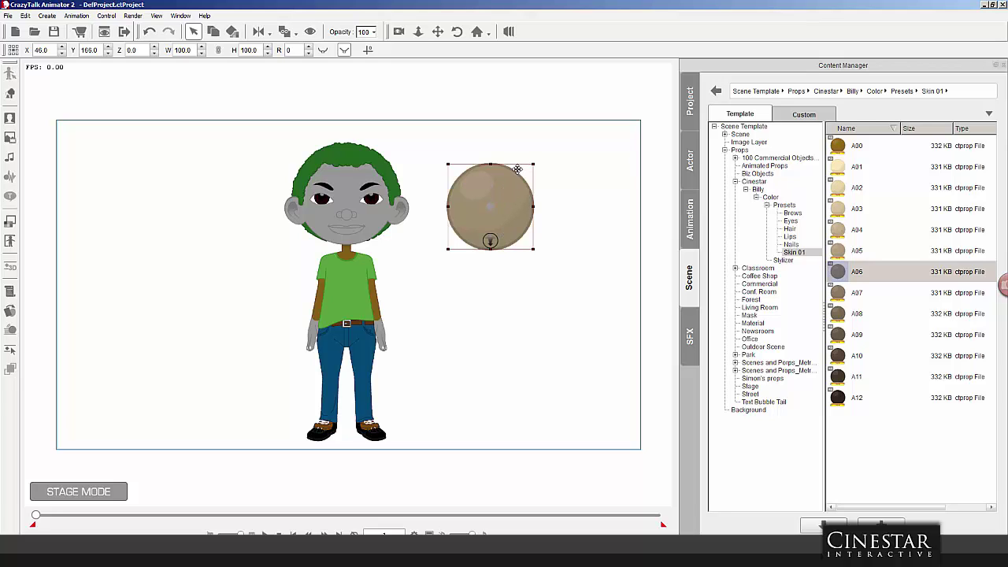
left_click_drag(501, 178, 539, 191)
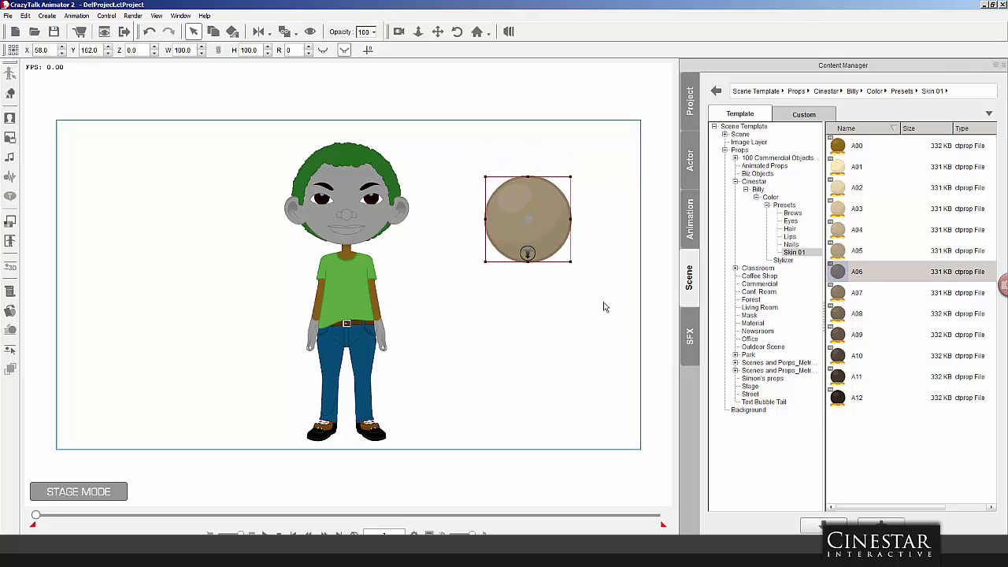
left_click(234, 32)
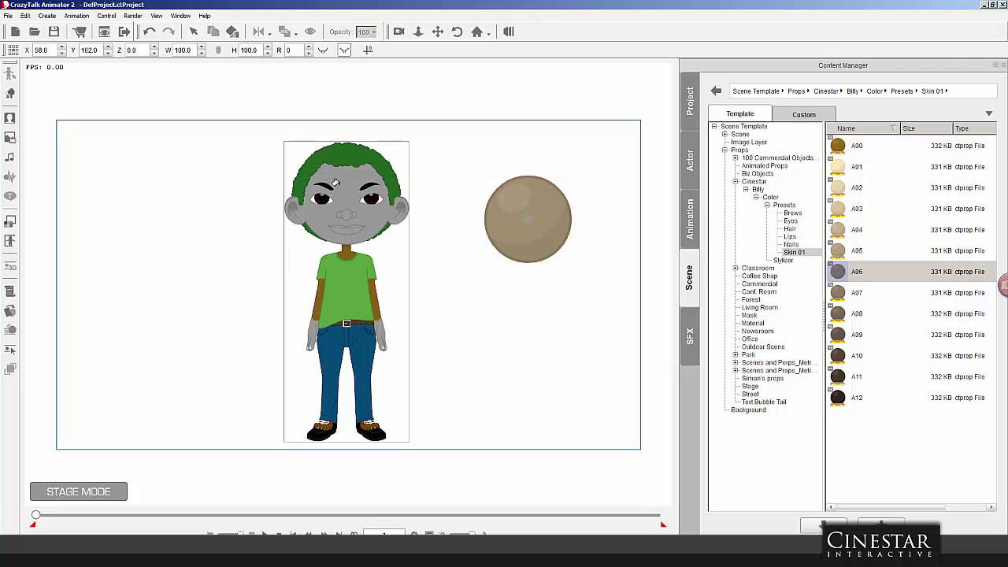
left_click(335, 182)
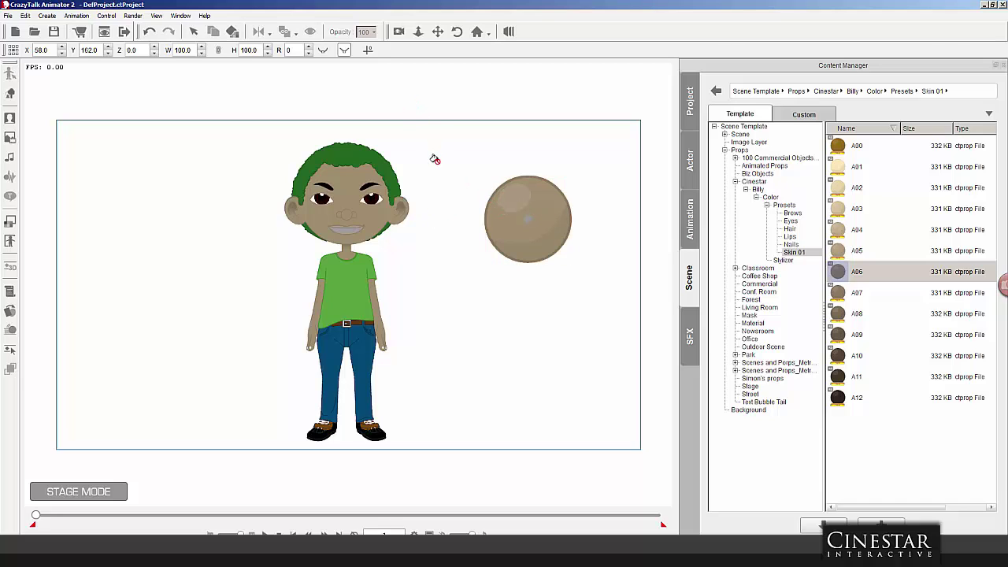
key("Escape")
Move the A06 skin prop up and away from Billy's face, to X 54 and Y 182.
scroll(412, 207, "up", 5)
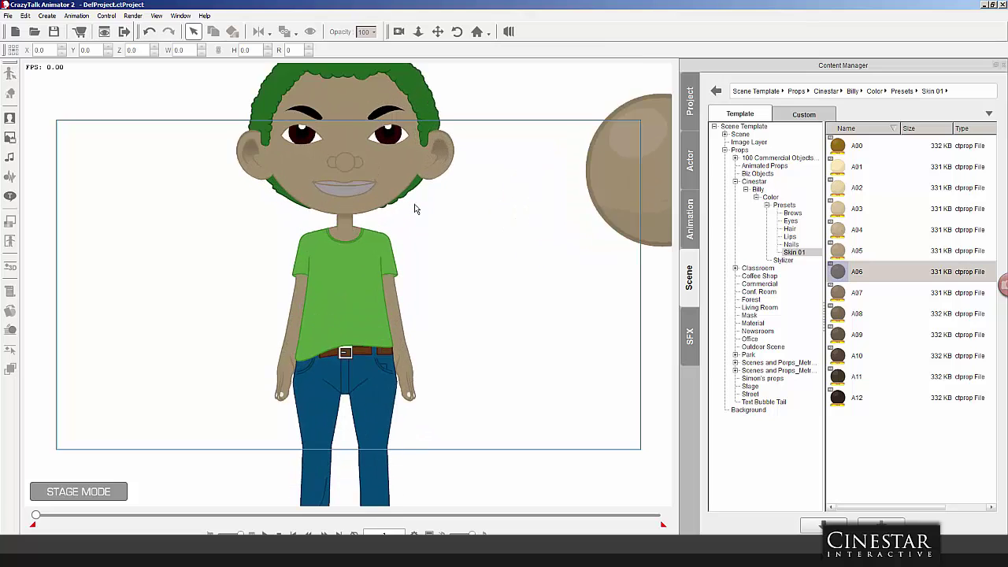
left_click_drag(410, 153, 325, 238)
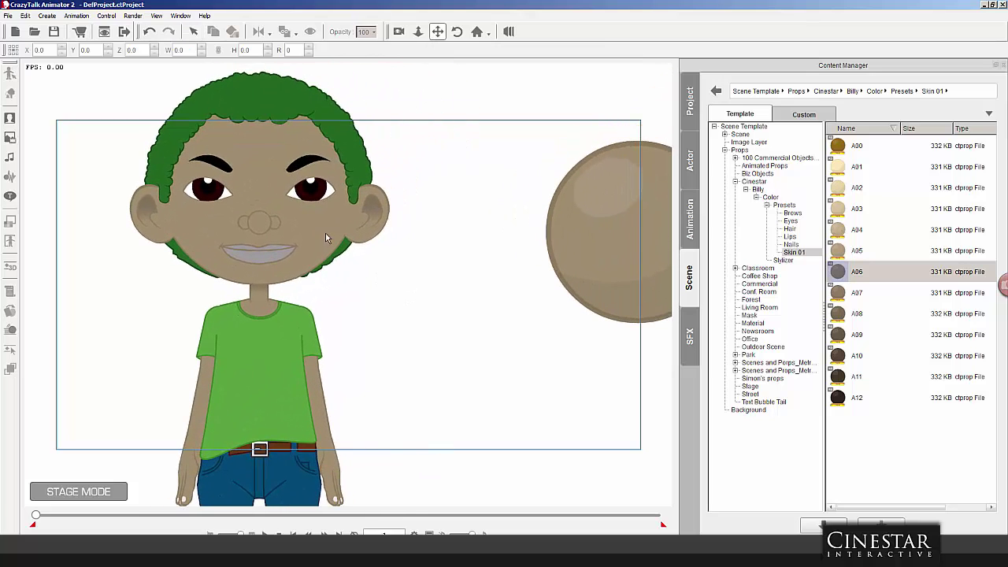
left_click(614, 232)
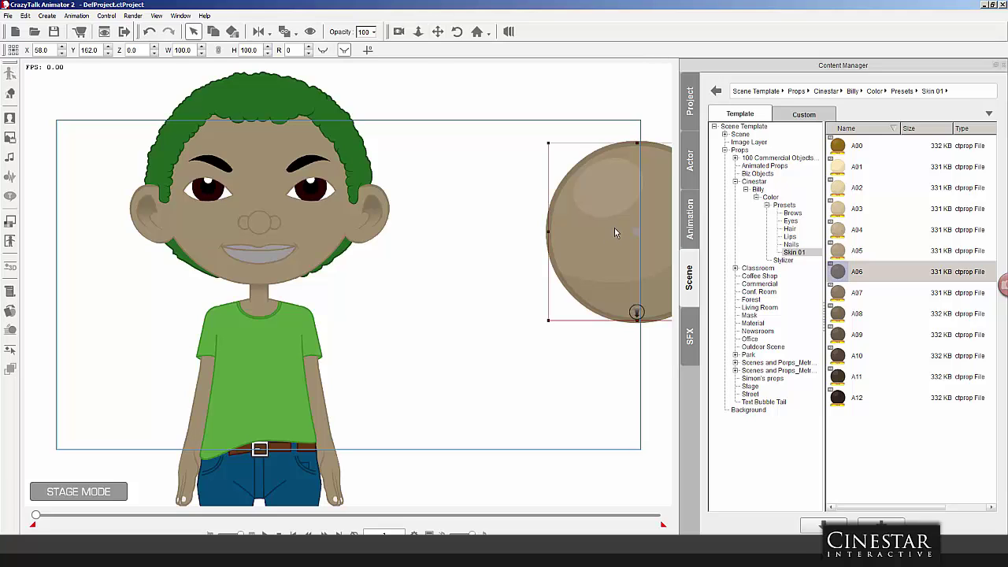
left_click_drag(614, 233, 478, 235)
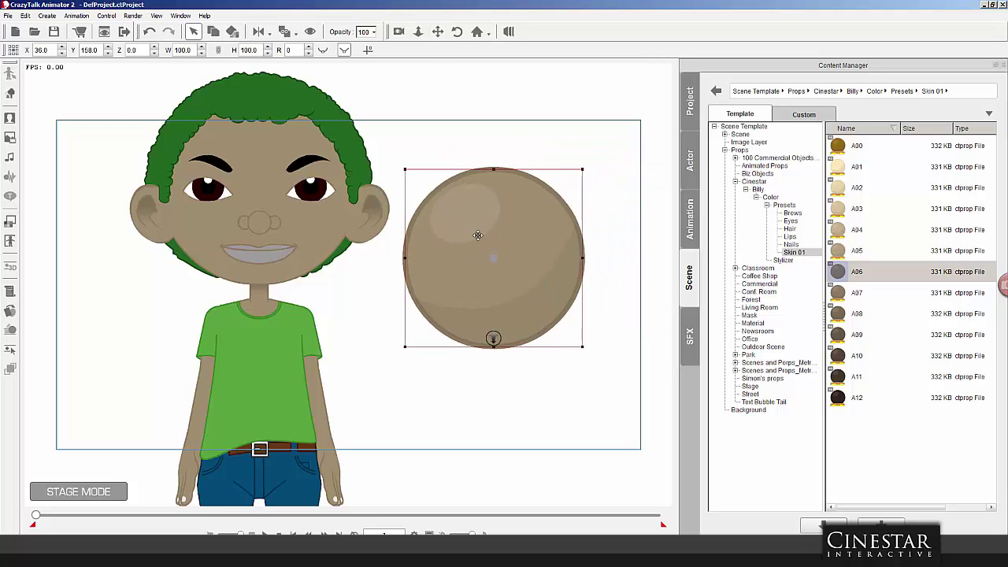
left_click(589, 386)
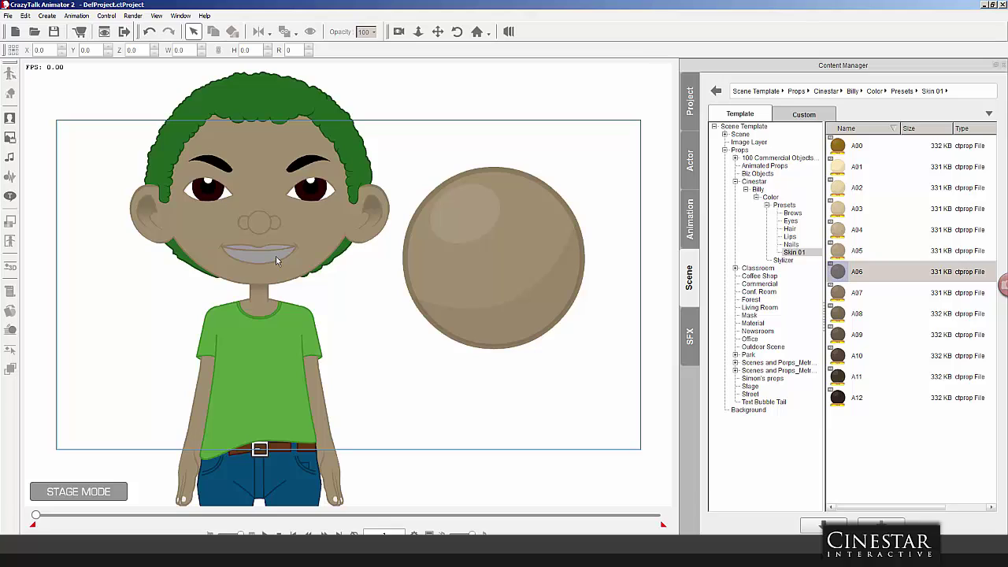
left_click(546, 250)
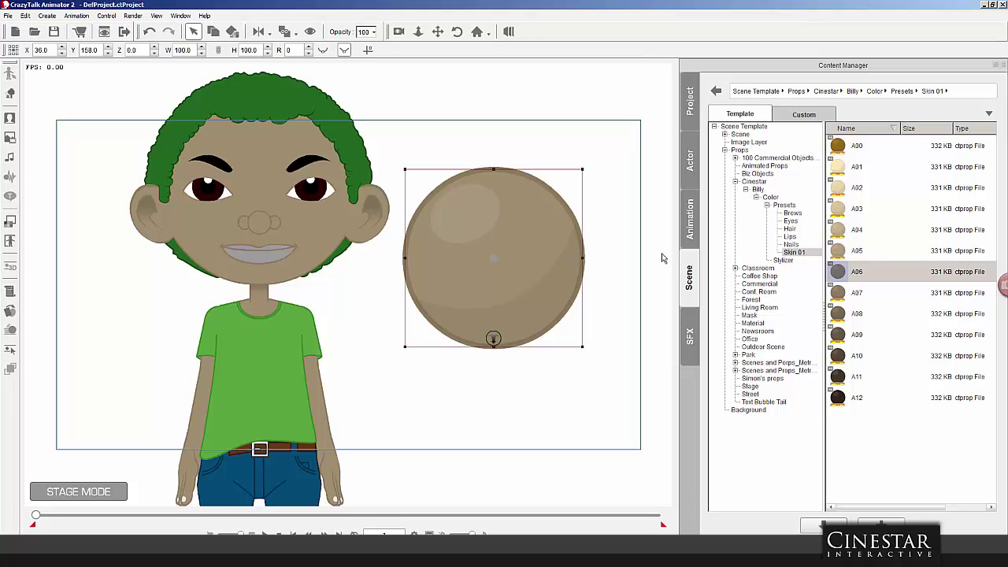
left_click_drag(520, 288, 642, 134)
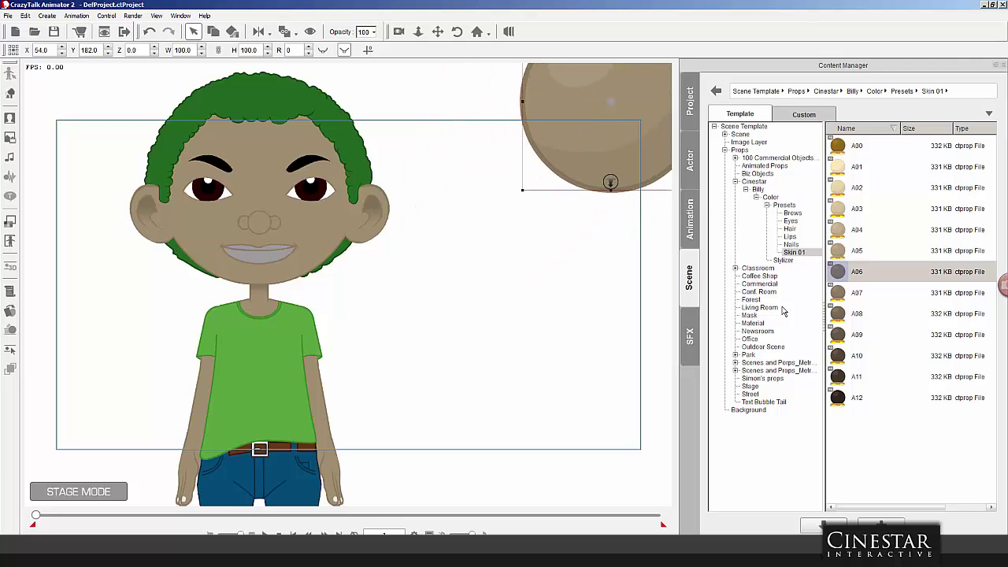
Place the A05 preset from Lips beside Billy and apply its color to his lips.
left_click(791, 236)
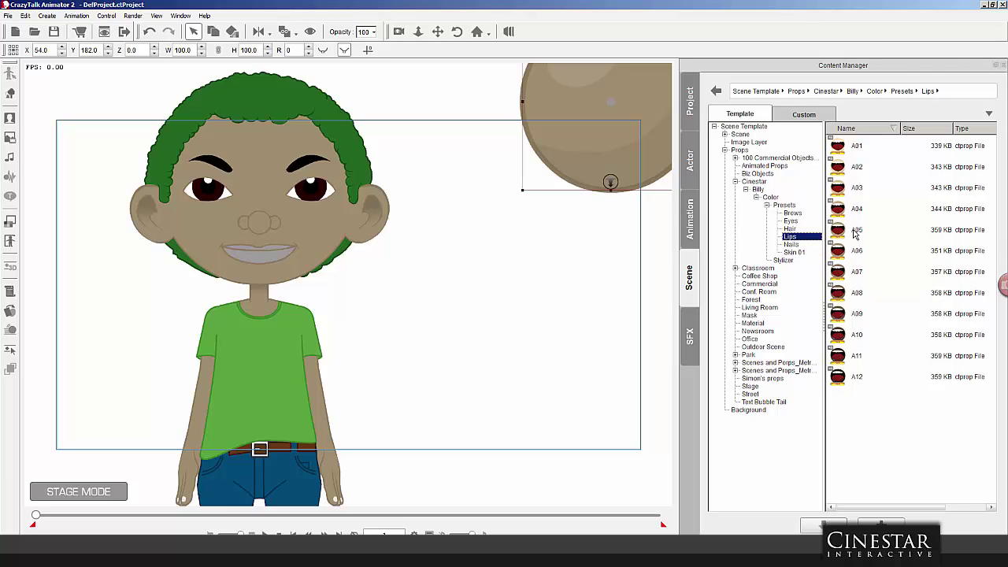
left_click_drag(854, 230, 521, 289)
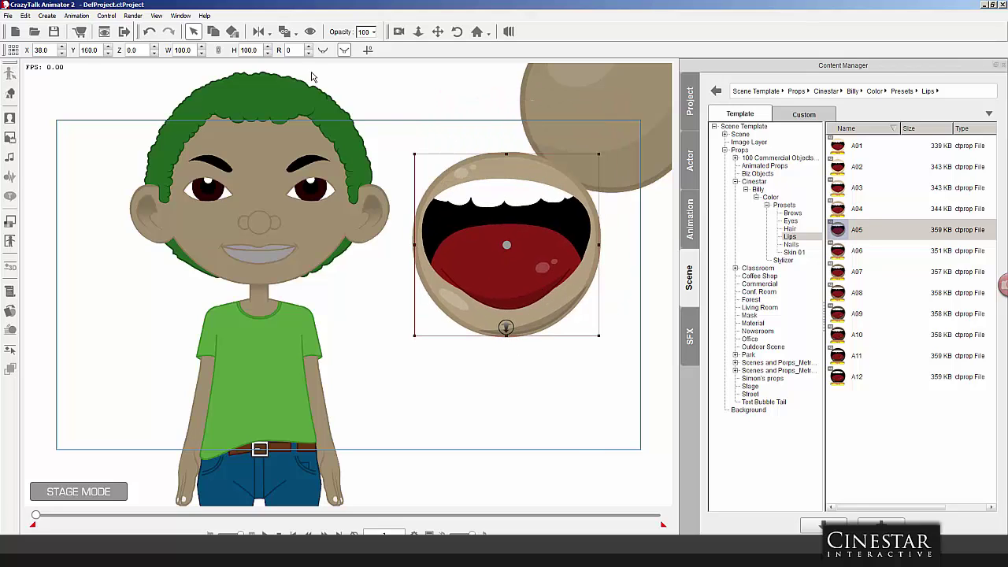
left_click(232, 32)
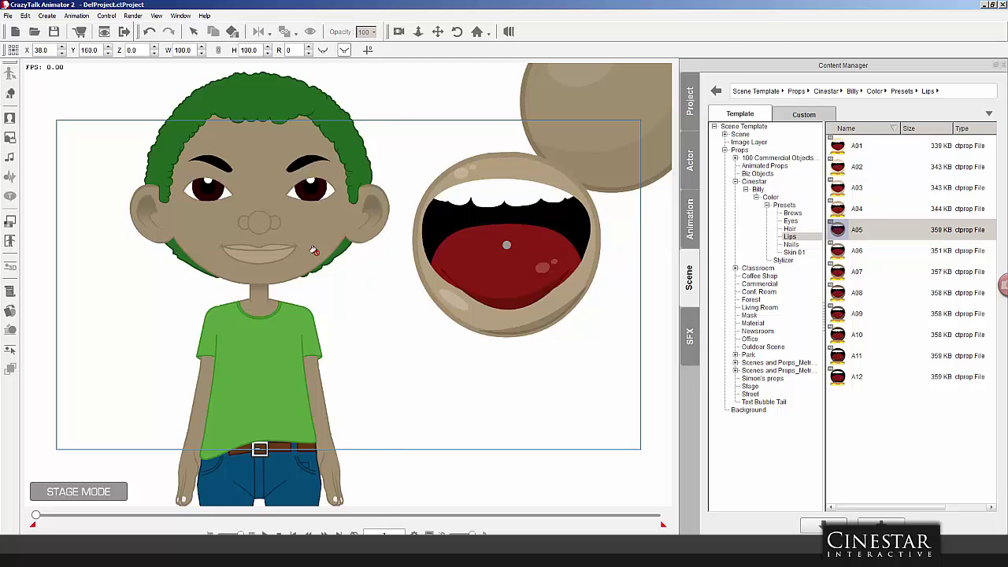
left_click(600, 124)
left_click(583, 268)
right_click(416, 97)
left_click(445, 103)
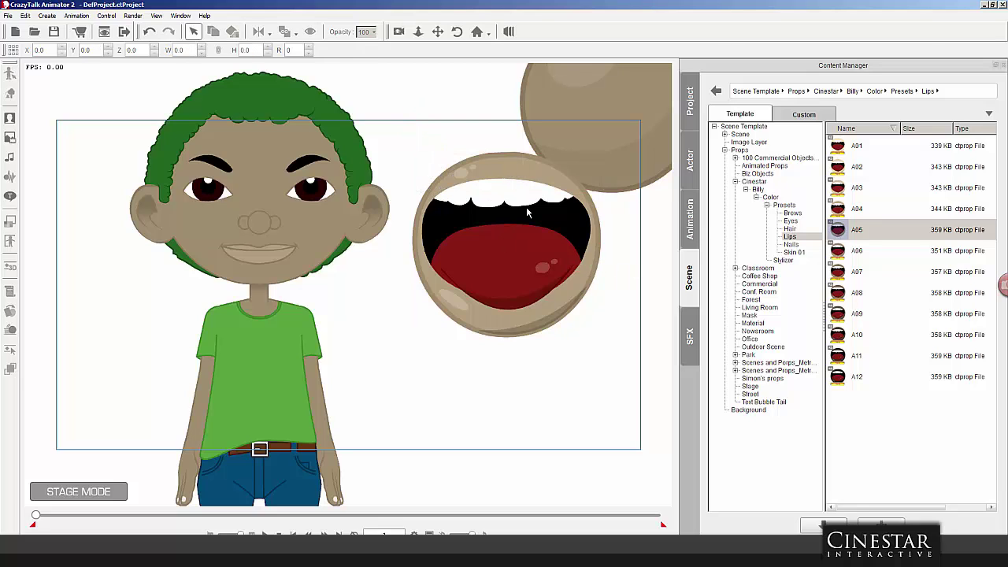
Move the A05 lips prop clear of the skin prop, to X 40 and Y 150.
left_click(527, 212)
left_click_drag(527, 189, 529, 254)
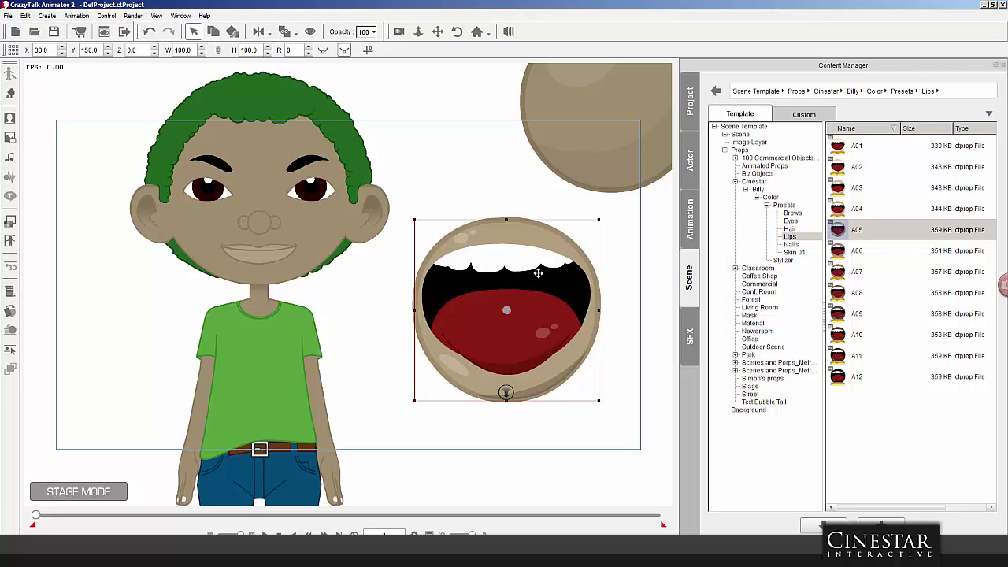
left_click_drag(535, 273, 548, 275)
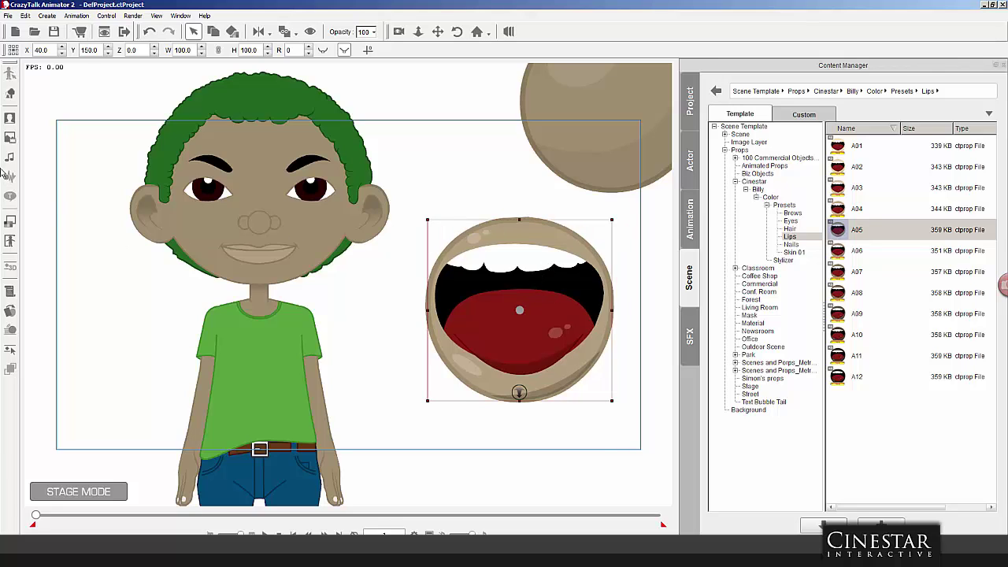
In the lips prop's render style, set the Lip group to hue -18 and saturation 86, and Custom 03 to brightness -13.
left_click(10, 220)
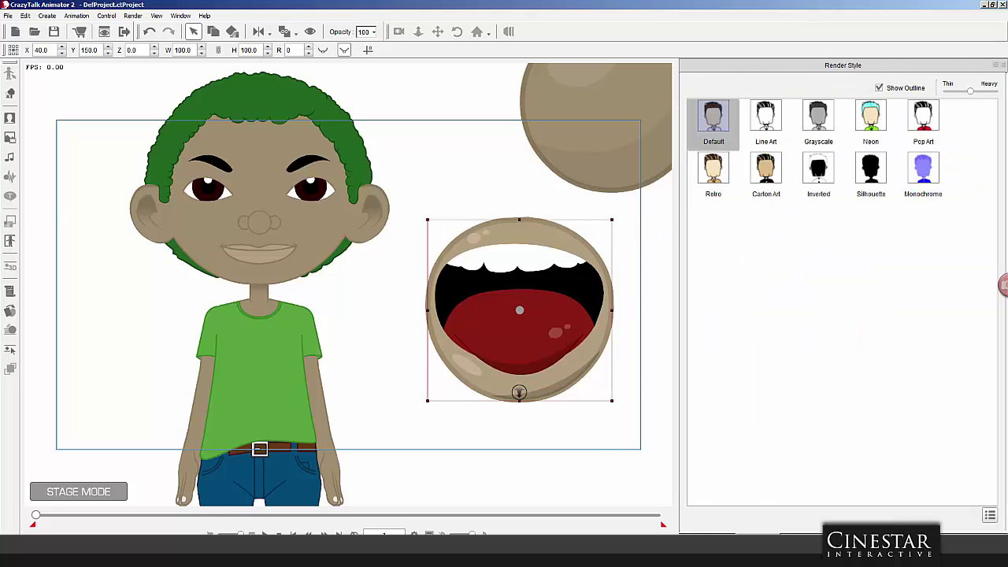
left_click(989, 516)
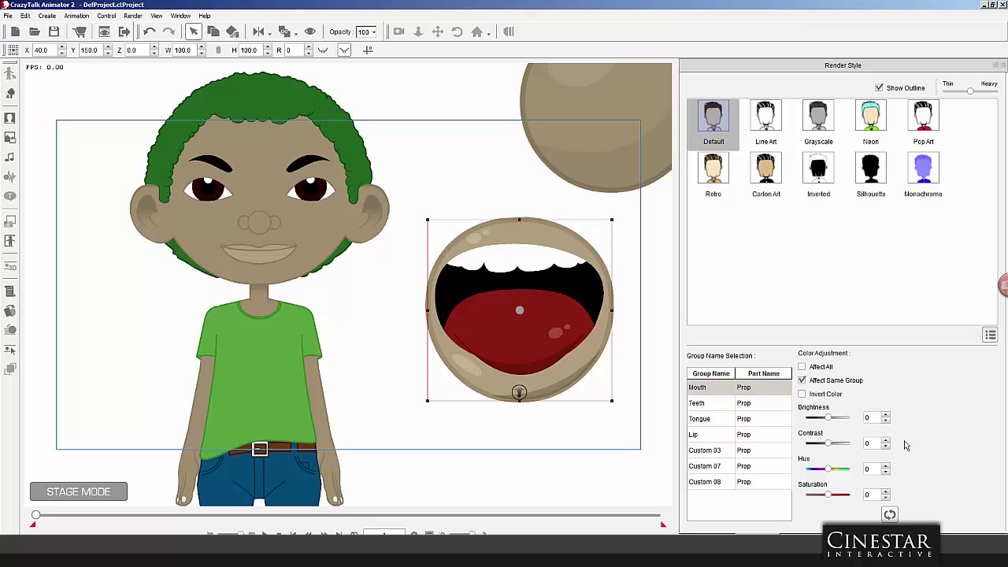
left_click(710, 438)
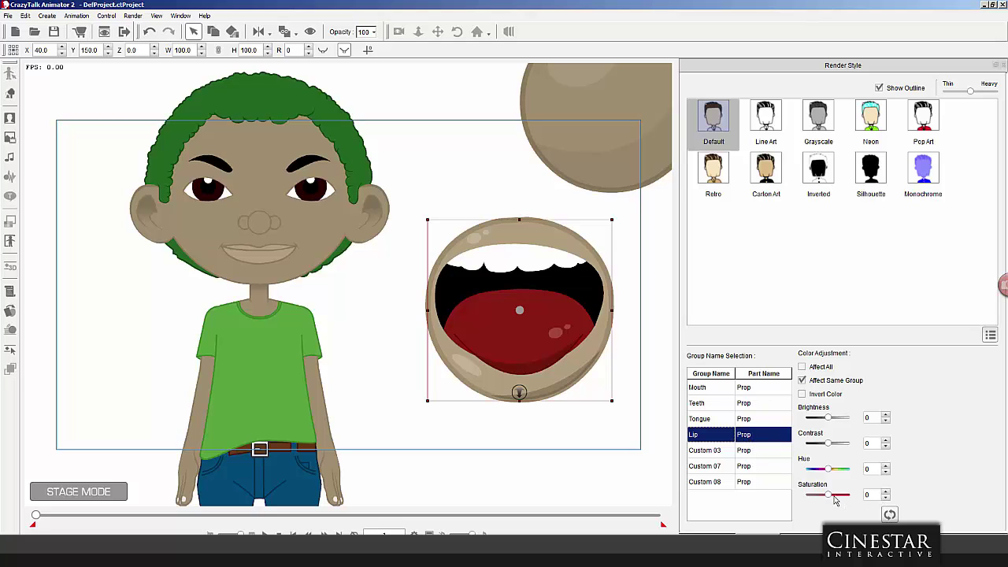
left_click_drag(828, 495, 828, 471)
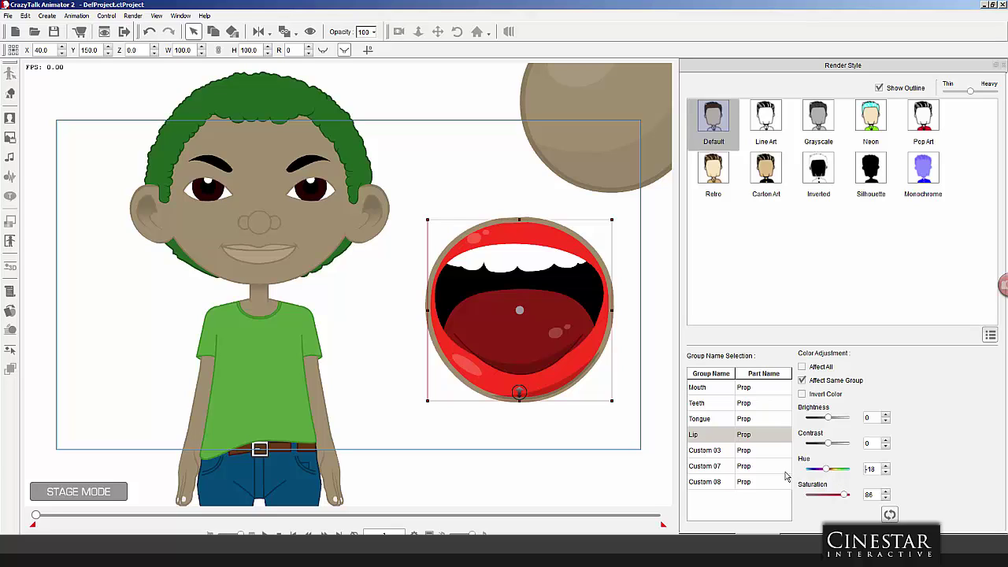
left_click(721, 452)
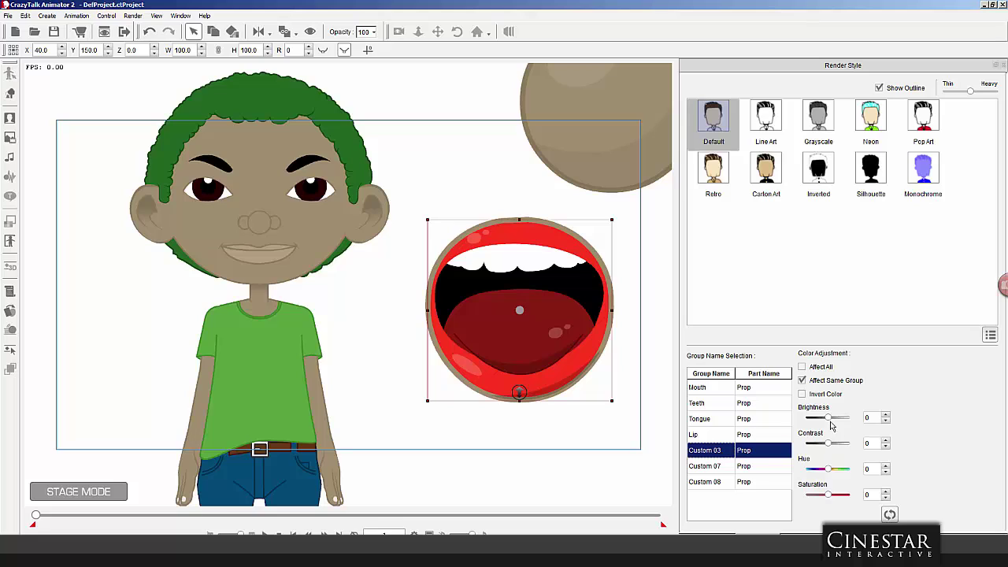
mouse_move(828, 417)
left_mouse_down()
mouse_move(814, 416)
mouse_move(825, 417)
left_mouse_up()
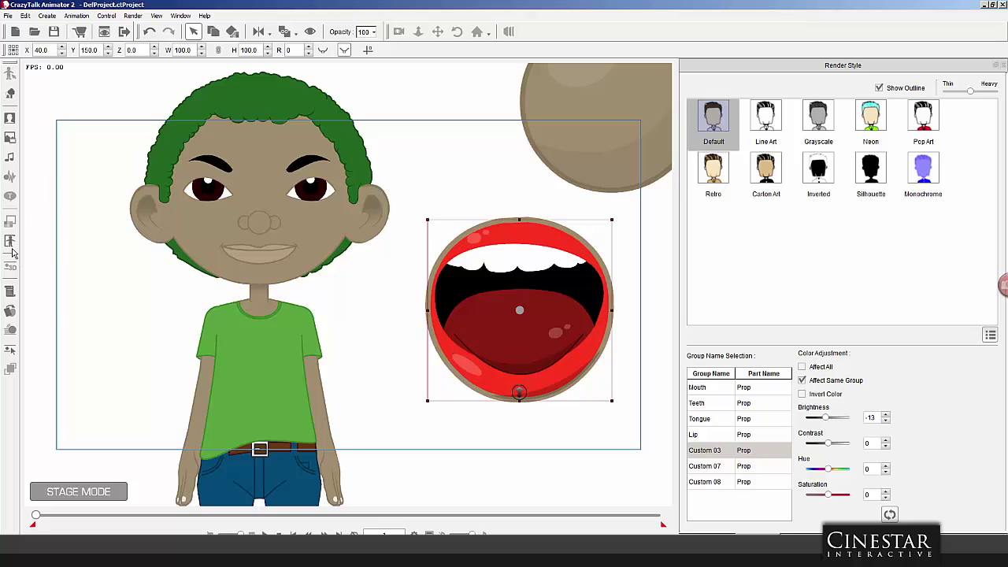
Try the red lip color on Billy, undo it, and delete the lips prop.
left_click(268, 199)
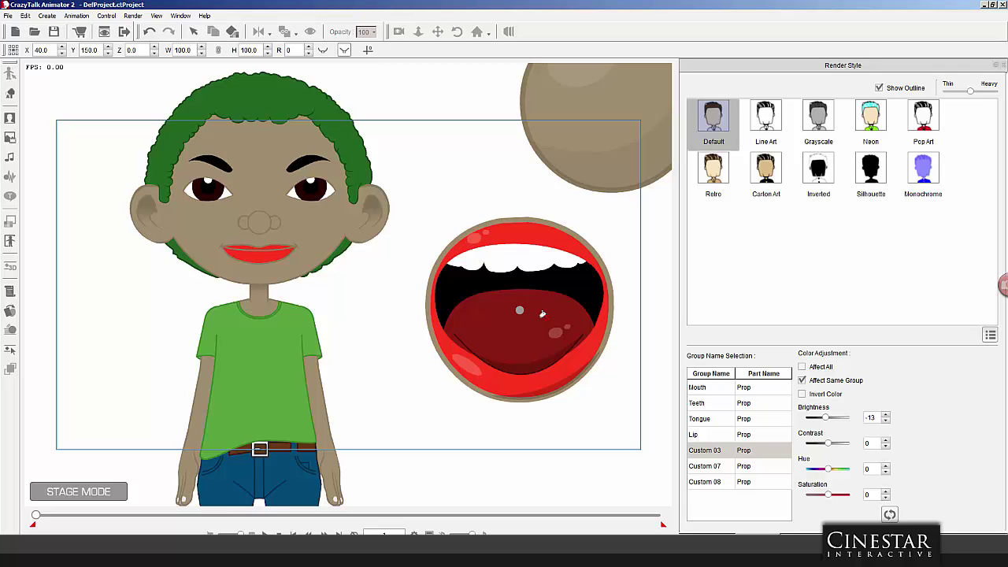
left_click(542, 314)
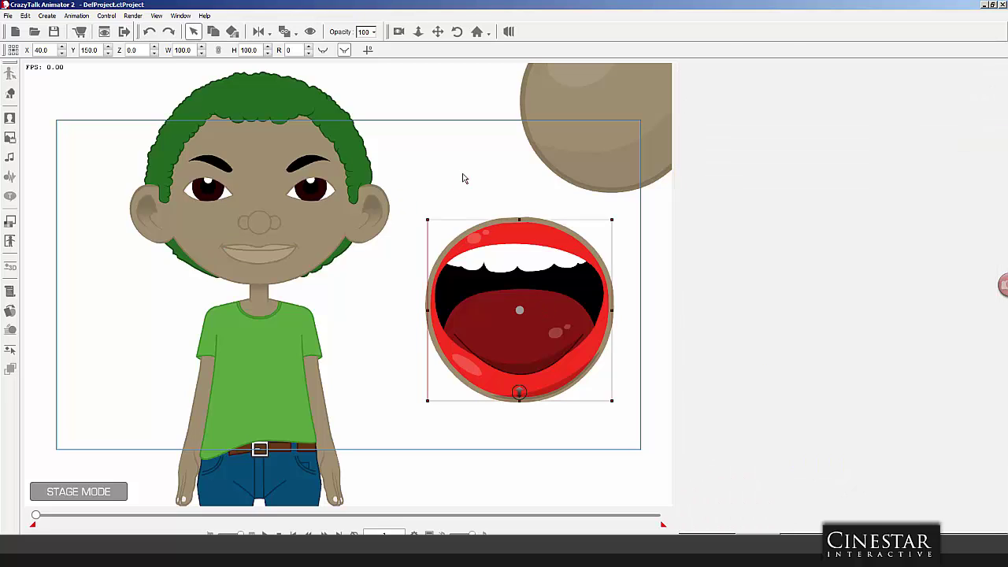
right_click(463, 177)
left_click(526, 302)
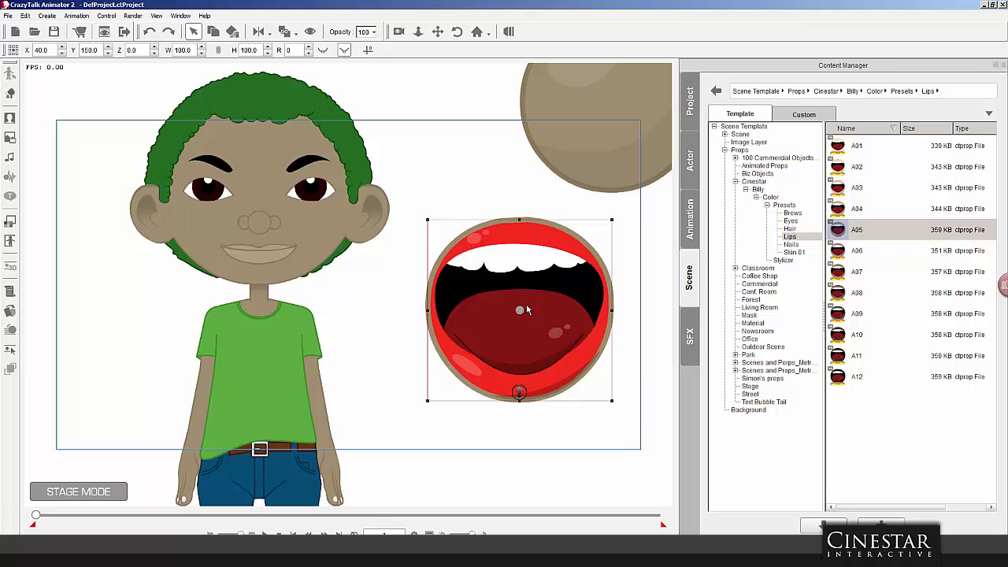
key("Delete")
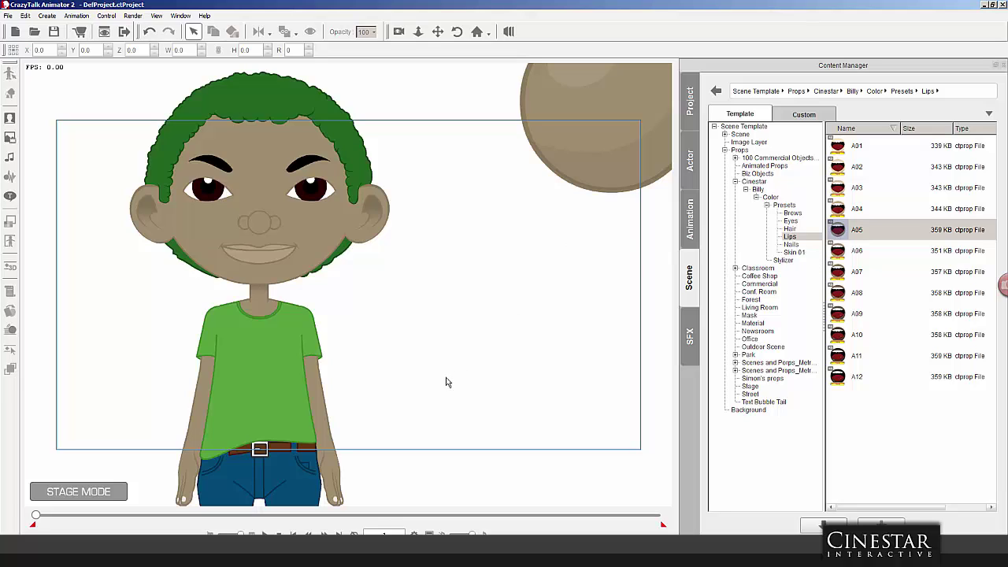
Place the A05 preset from Nails beside Billy and apply its color to his fingernails.
left_click(437, 32)
left_click_drag(446, 299, 452, 191)
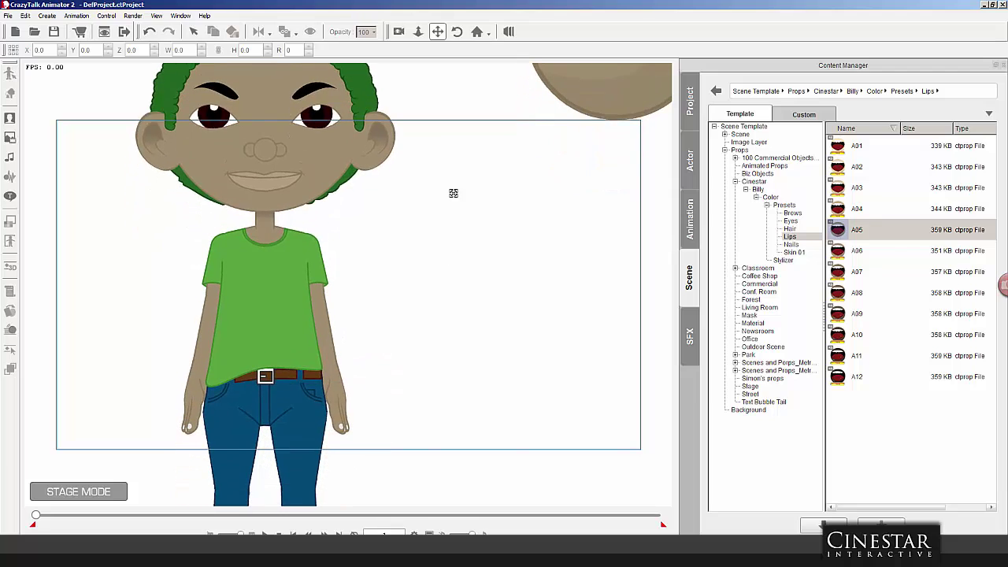
left_click(792, 244)
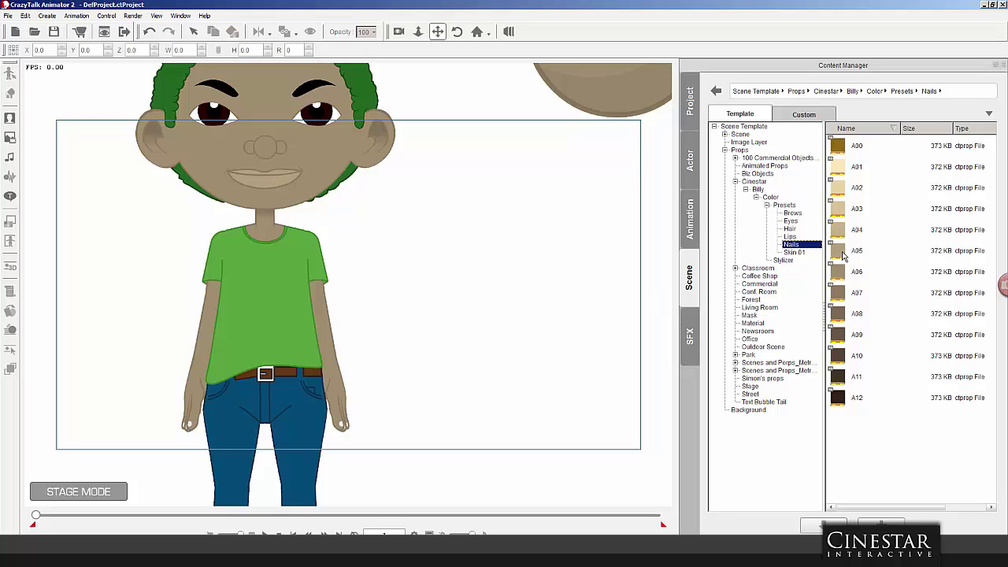
left_click_drag(842, 252, 527, 258)
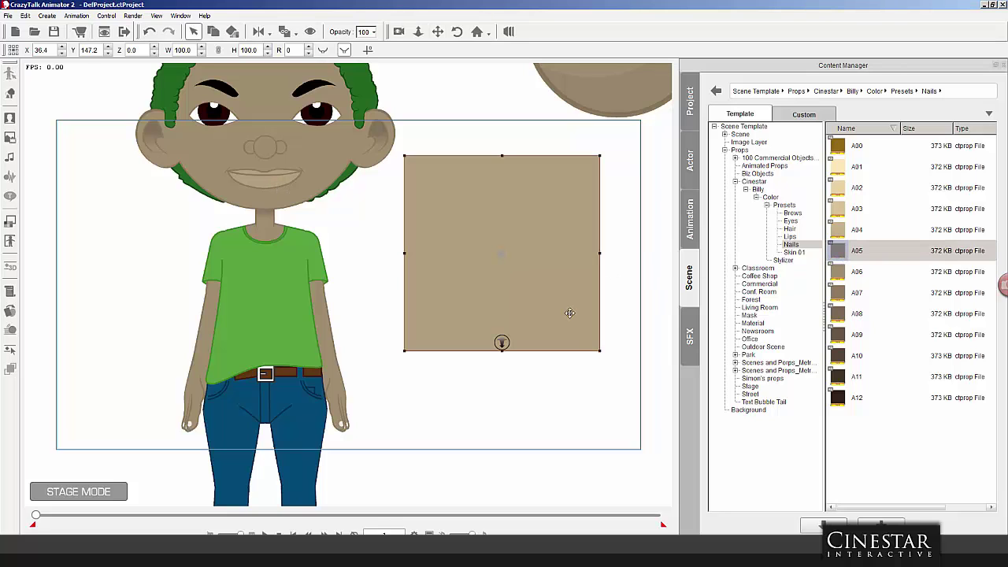
left_click(300, 321)
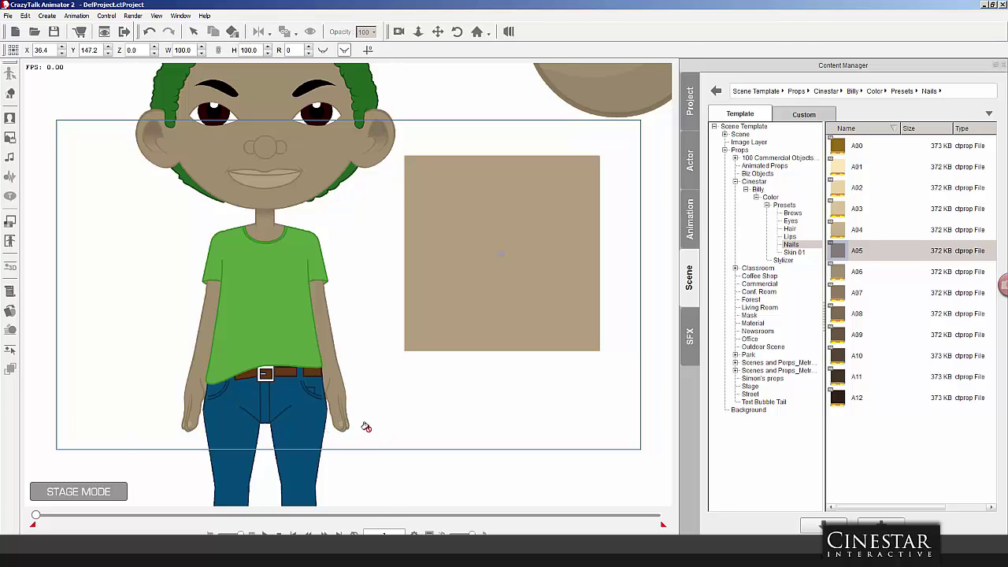
right_click(459, 292)
left_click(417, 269)
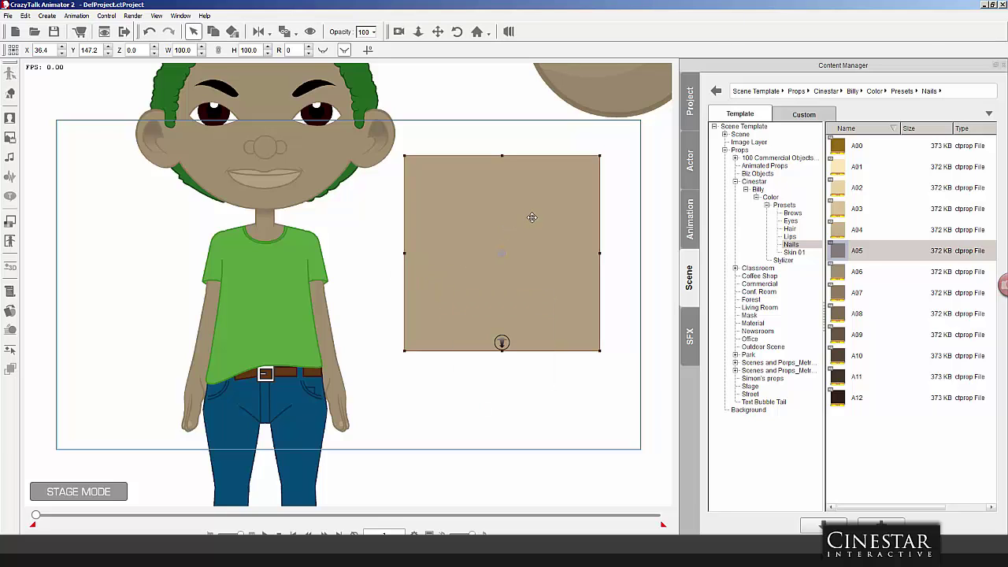
Delete the A05 nails prop and the A06 skin prop from the stage.
key("Delete")
left_click(608, 108)
key("Delete")
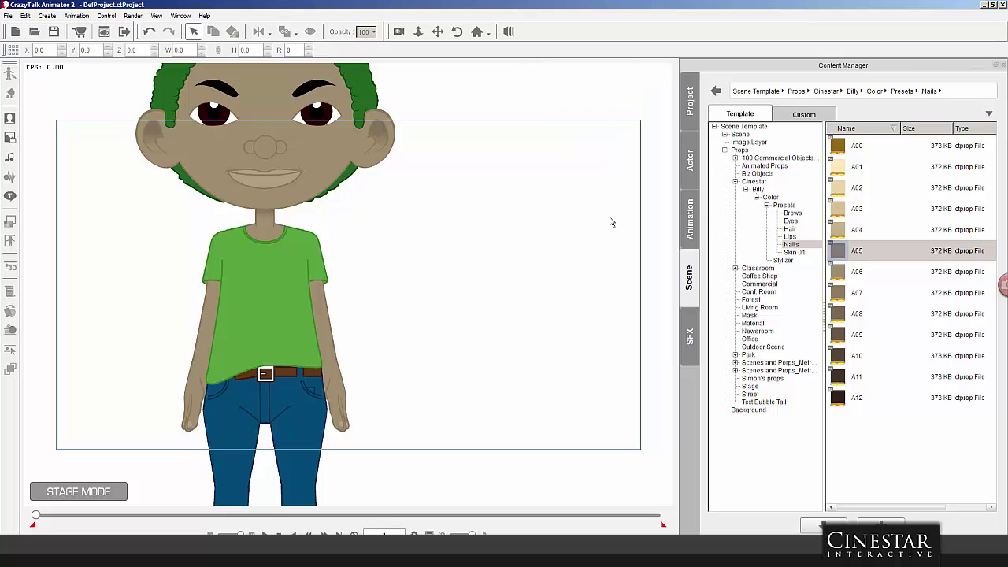
Place the M01 preset from Hair beside Billy, apply its brown color to his hair, and delete the preset prop.
left_click(438, 33)
left_click_drag(466, 112, 463, 230)
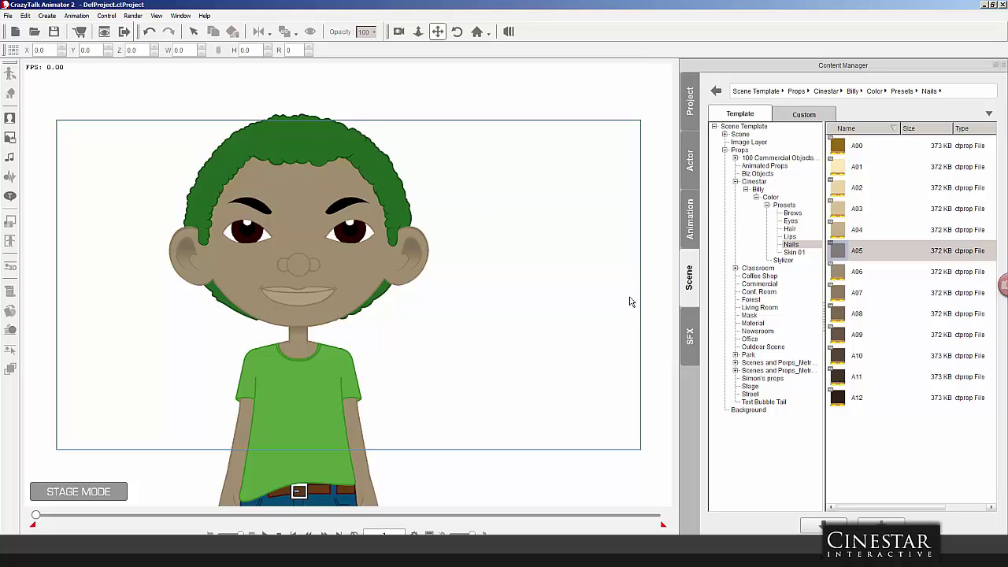
left_click(791, 231)
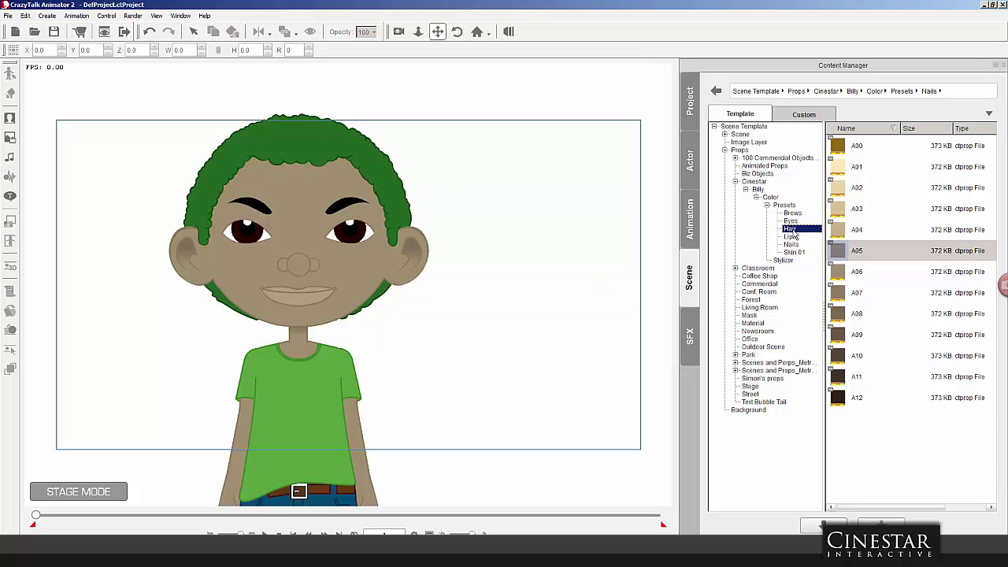
left_click(836, 148)
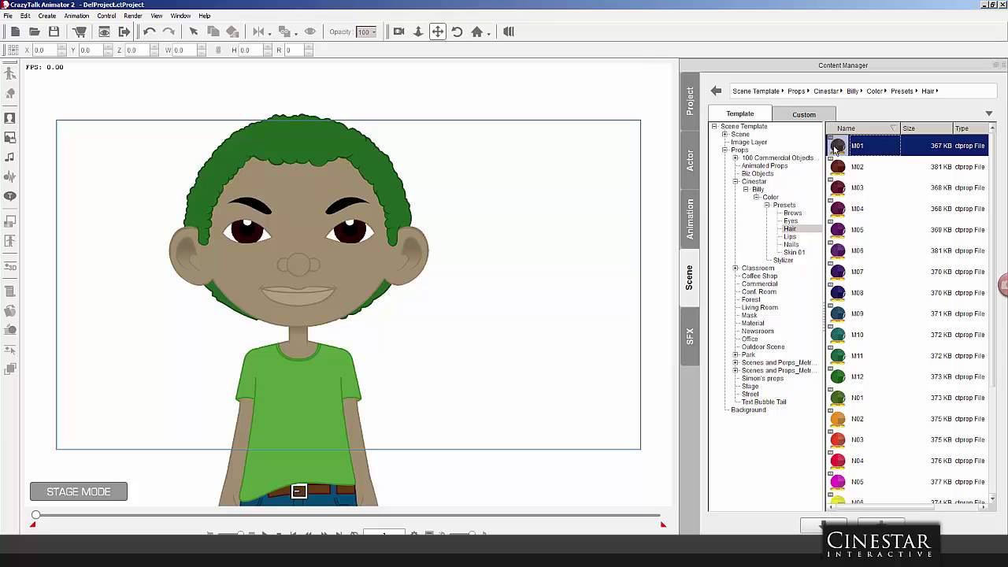
left_click_drag(836, 148, 495, 211)
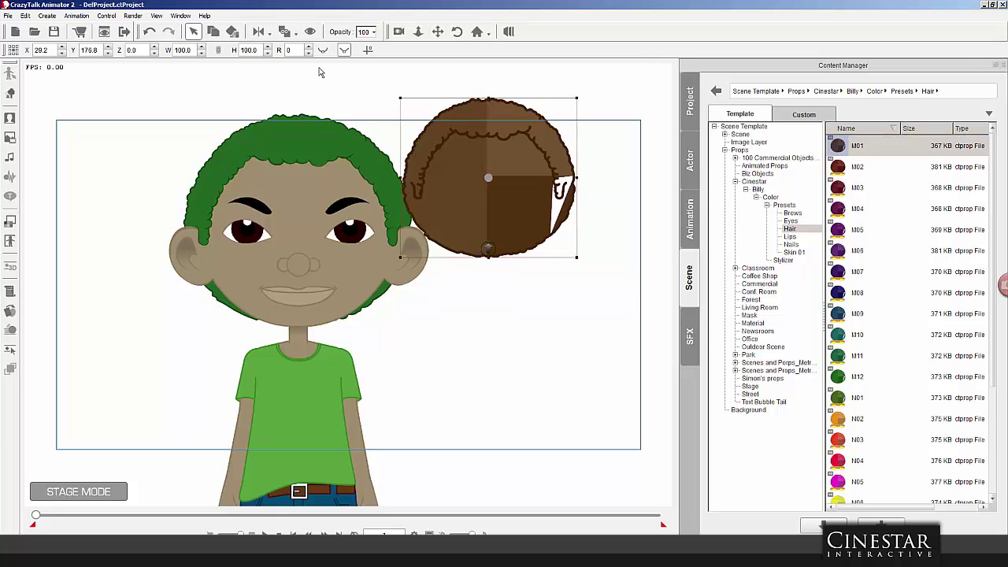
left_click(232, 32)
left_click(322, 158)
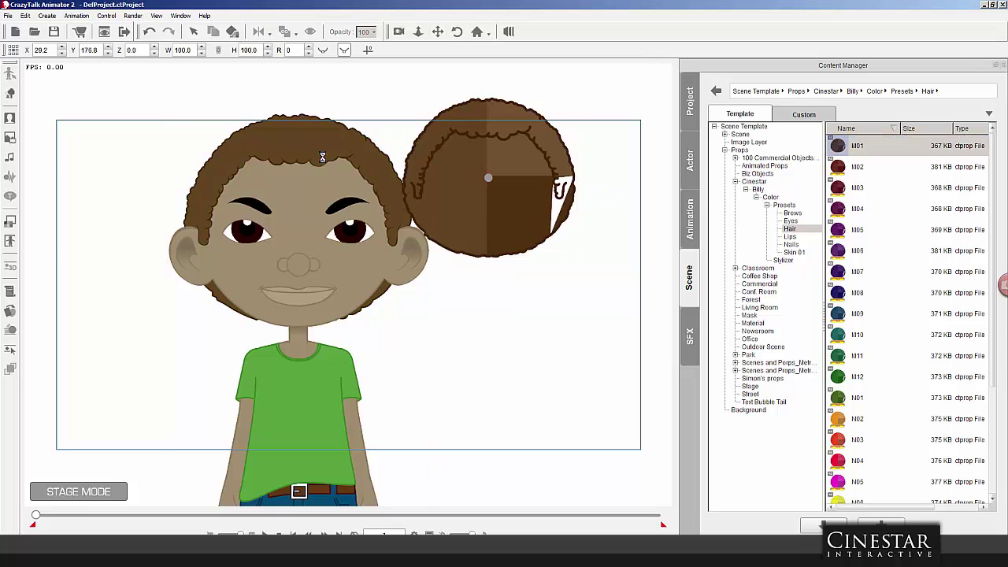
left_click(524, 185)
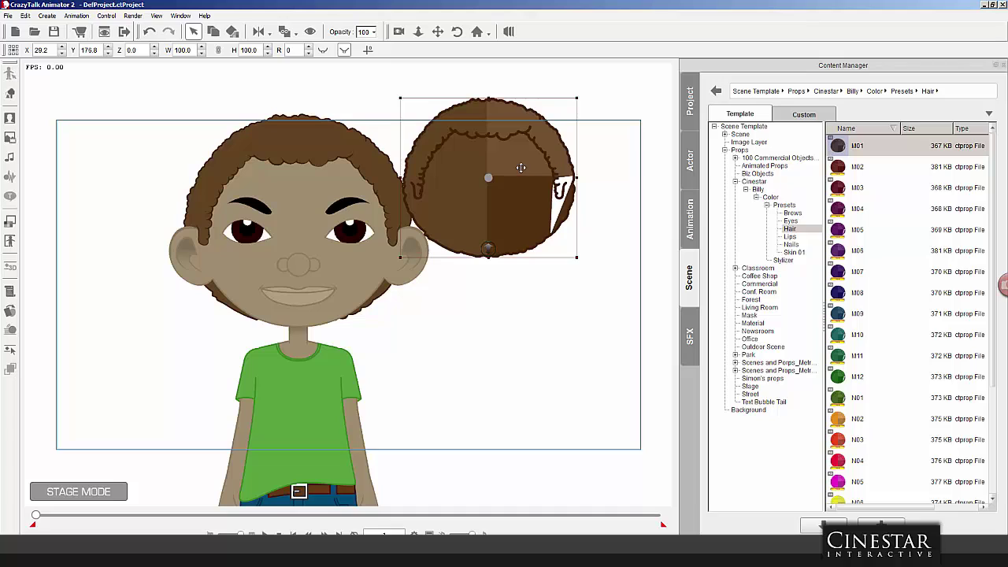
key("Delete")
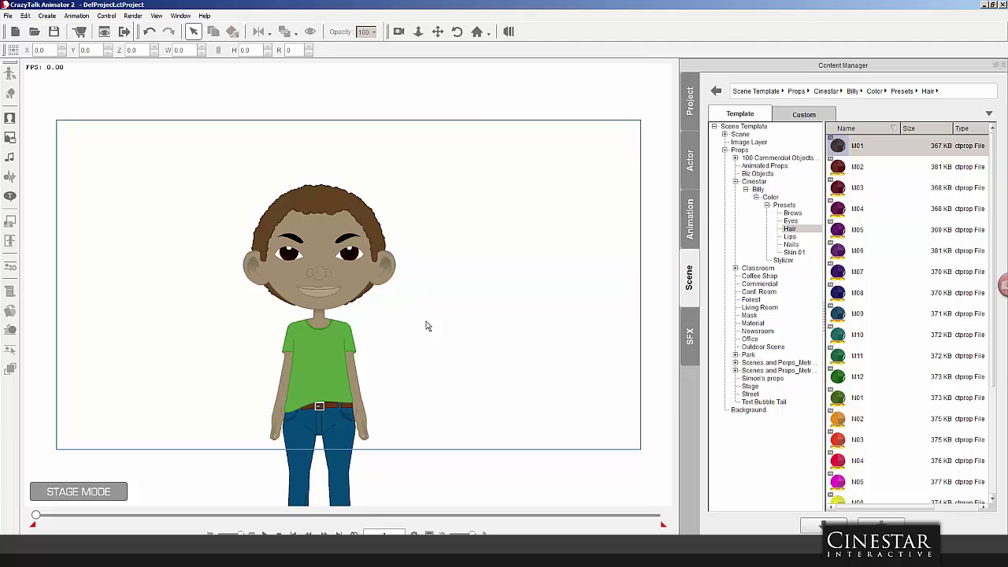
Open the Stylizer folder of Billy's color props and look through its list of templates.
left_click(438, 31)
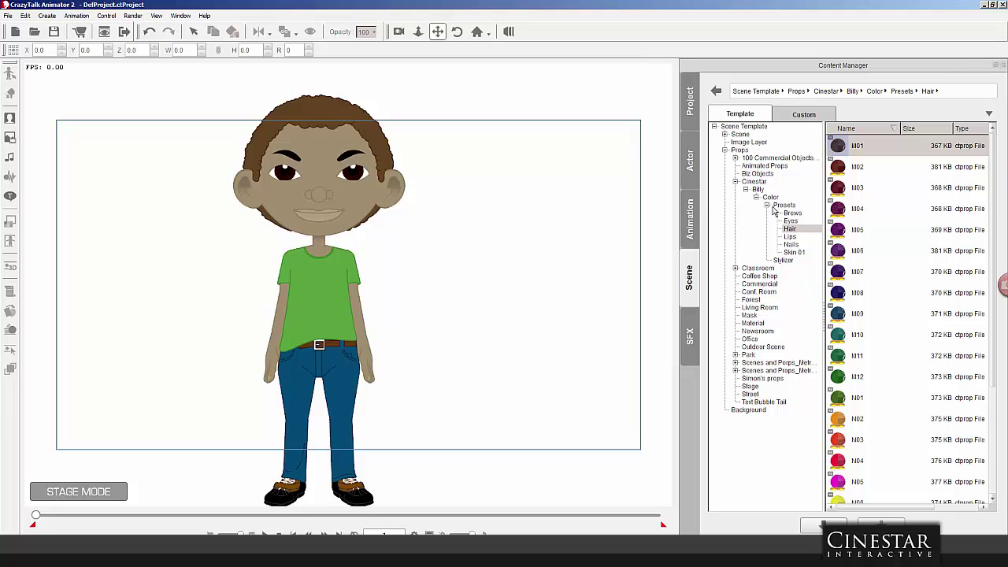
left_click(780, 205)
left_click(767, 206)
left_click(784, 214)
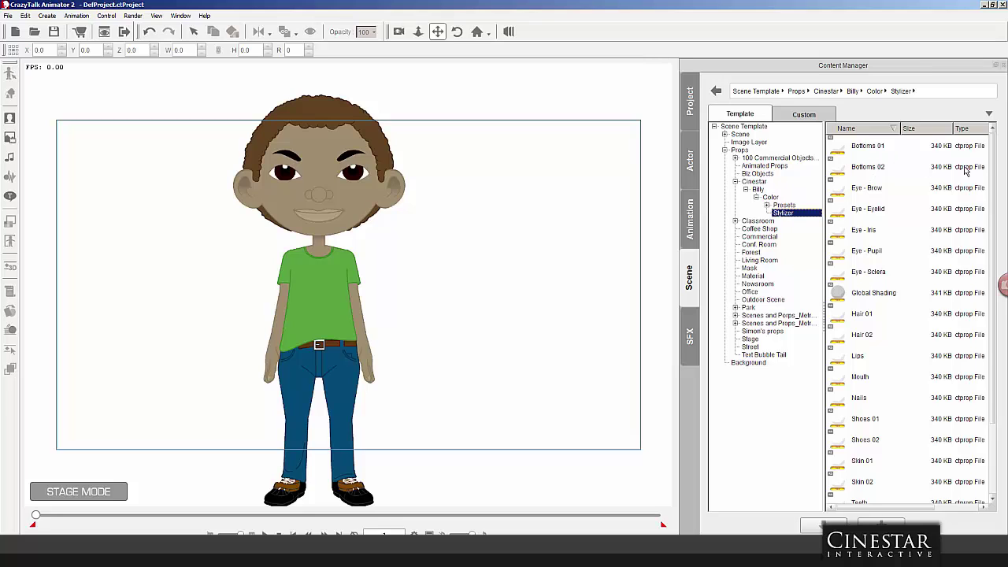
left_click_drag(994, 161, 993, 203)
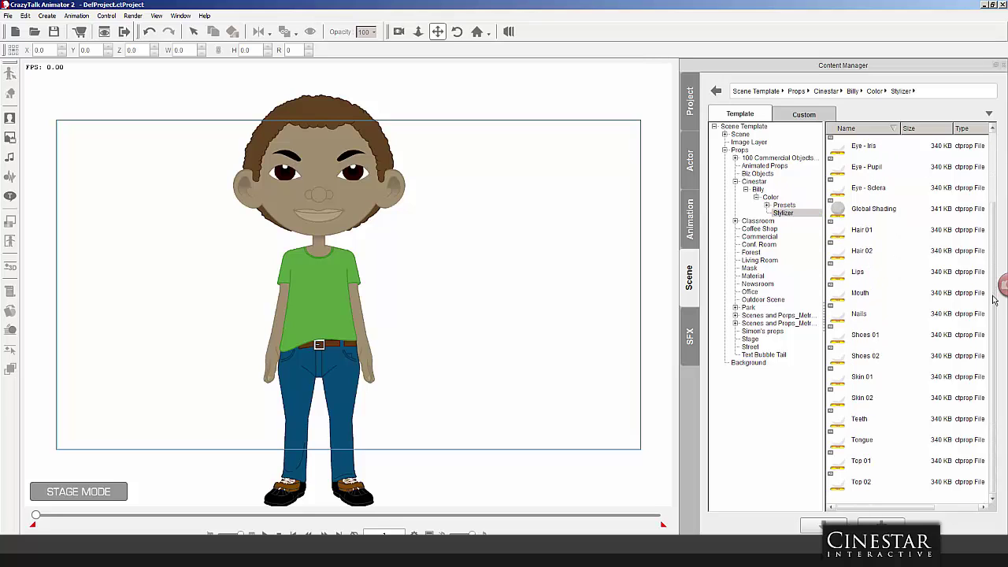
left_click_drag(995, 241, 994, 146)
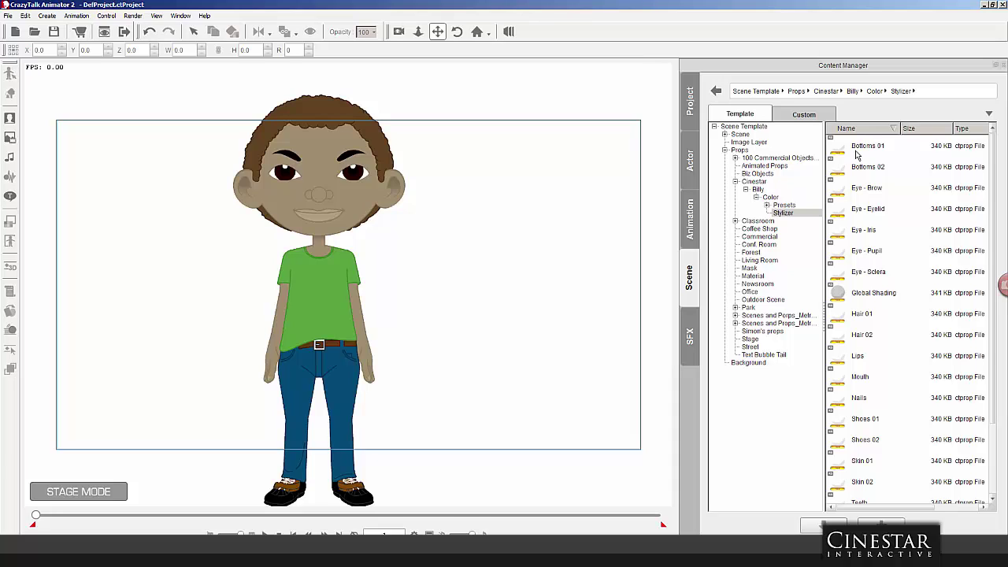
Examine Billy's color groups in his render style, including Hair 01, Hair 02 and Mouth, and deselect him.
key("q")
left_click(341, 279)
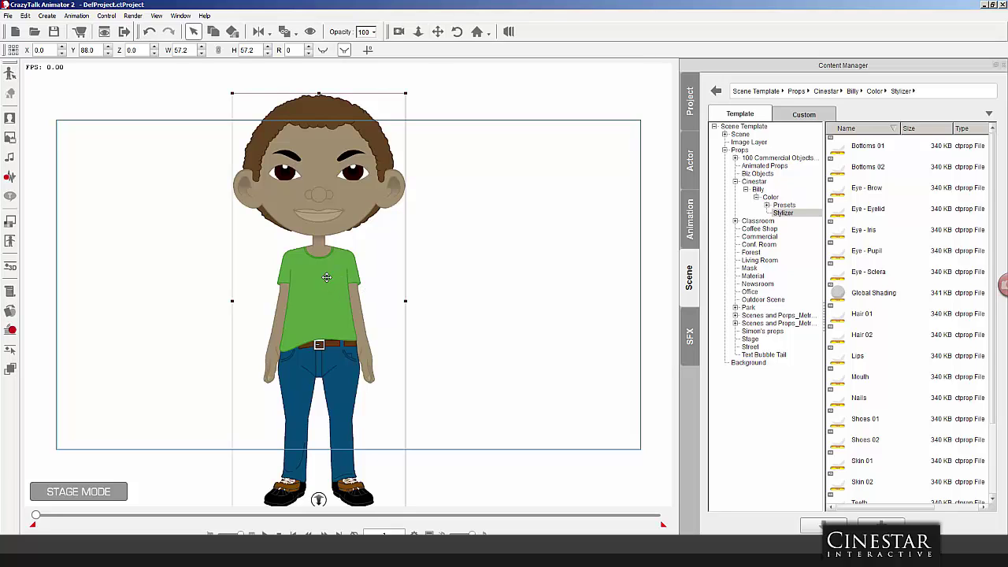
left_click(10, 223)
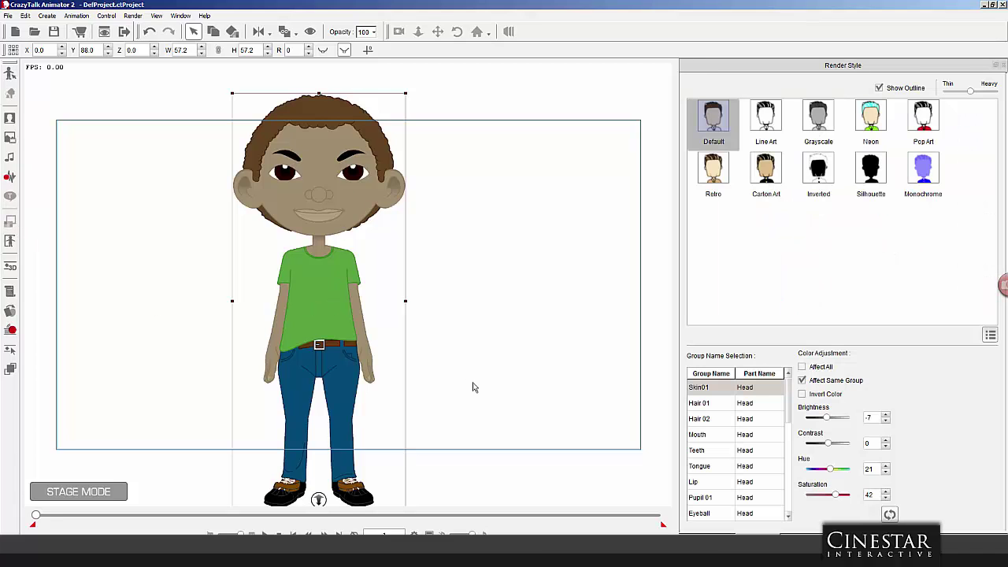
mouse_move(790, 400)
left_mouse_down()
mouse_move(791, 480)
mouse_move(792, 396)
left_mouse_up()
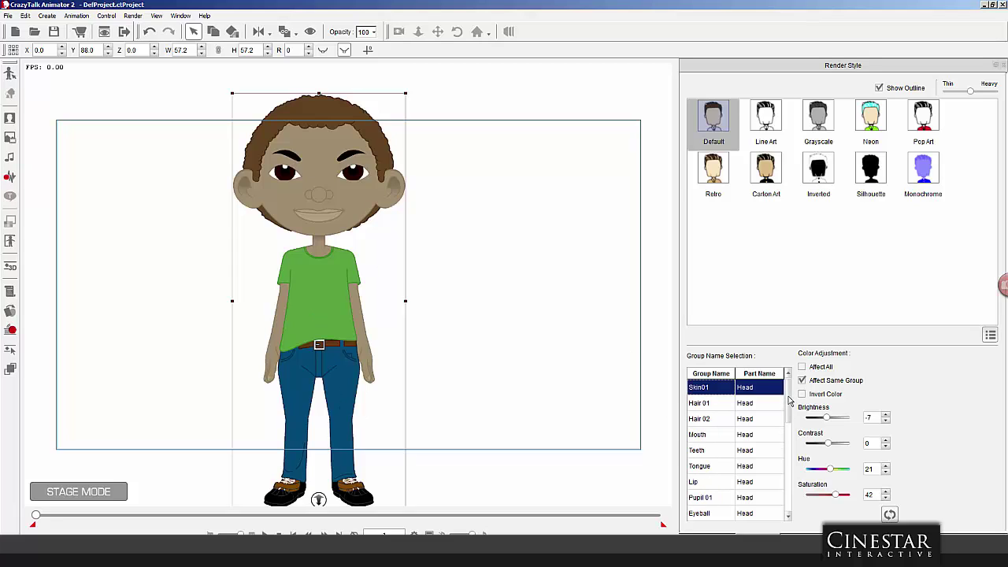
mouse_move(790, 400)
left_mouse_down()
mouse_move(790, 493)
mouse_move(790, 392)
left_mouse_up()
left_click(711, 404)
left_click(711, 421)
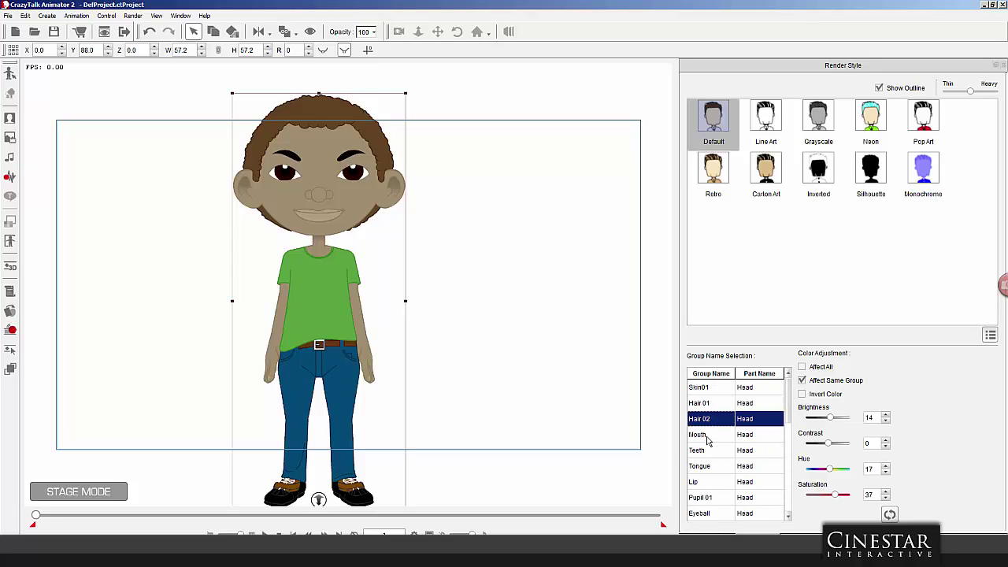
left_click(707, 435)
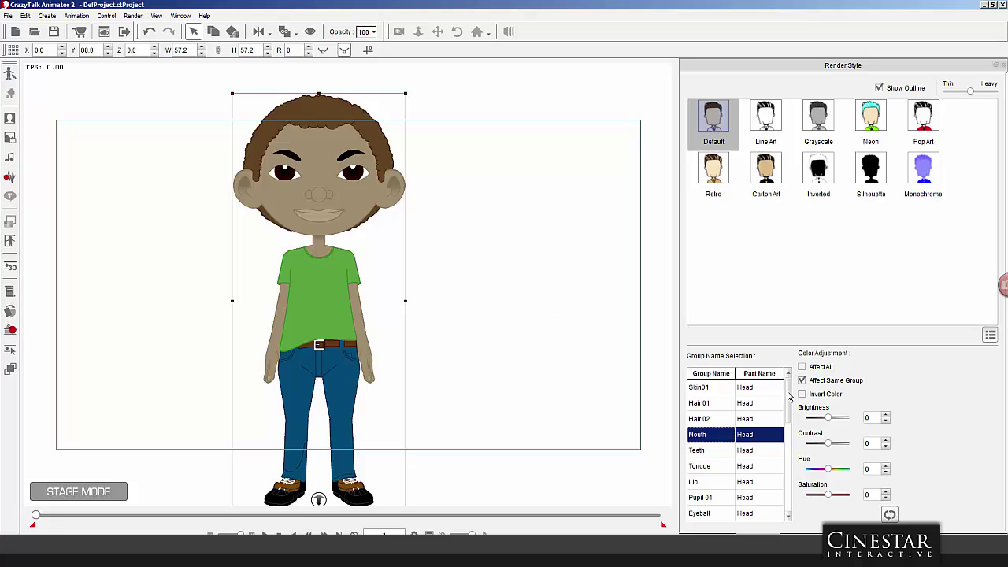
mouse_move(786, 384)
left_mouse_down()
mouse_move(786, 417)
mouse_move(791, 393)
left_mouse_up()
left_click(477, 291)
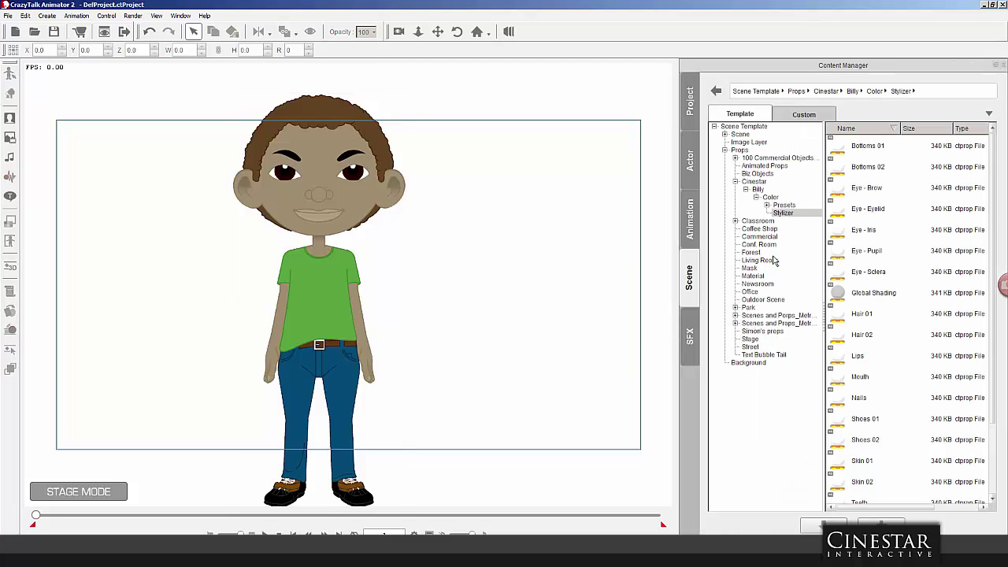
Place the Top 01 and Top 02 stylizer props beside Billy, with Top 01 above Top 02.
left_click(783, 215)
left_click_drag(993, 229, 995, 347)
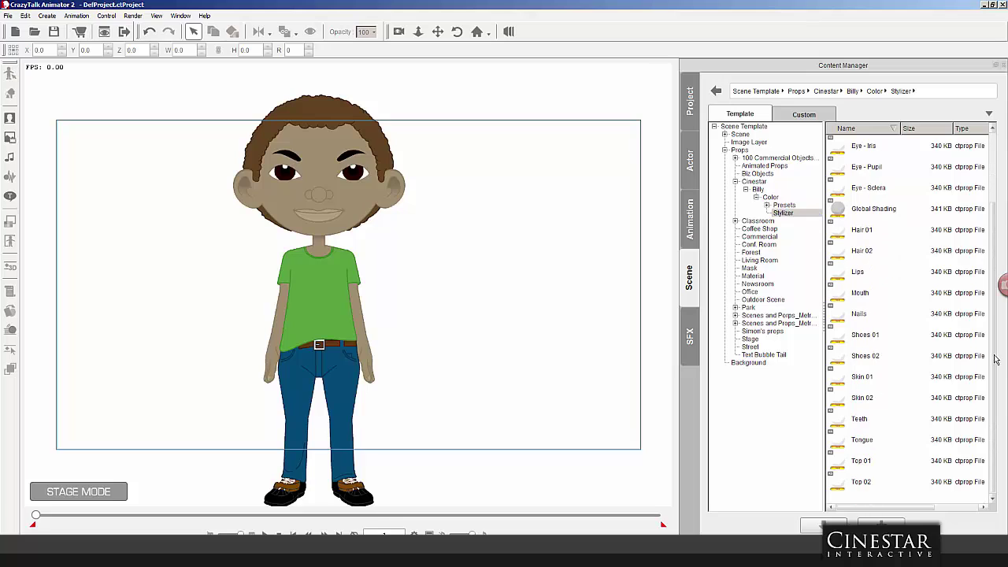
left_click(866, 463)
left_click(862, 482)
left_click_drag(863, 463, 497, 189)
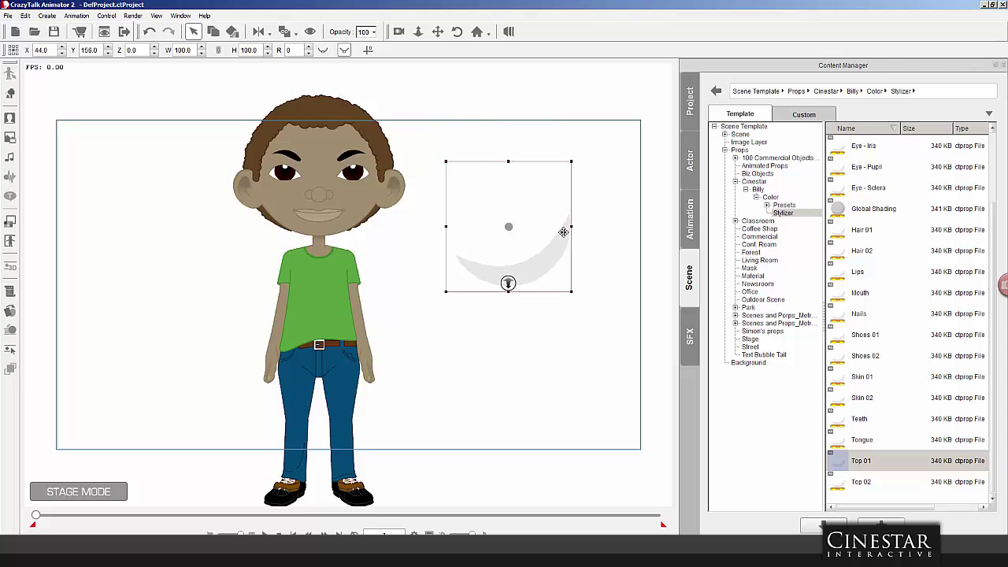
left_click_drag(542, 258, 560, 230)
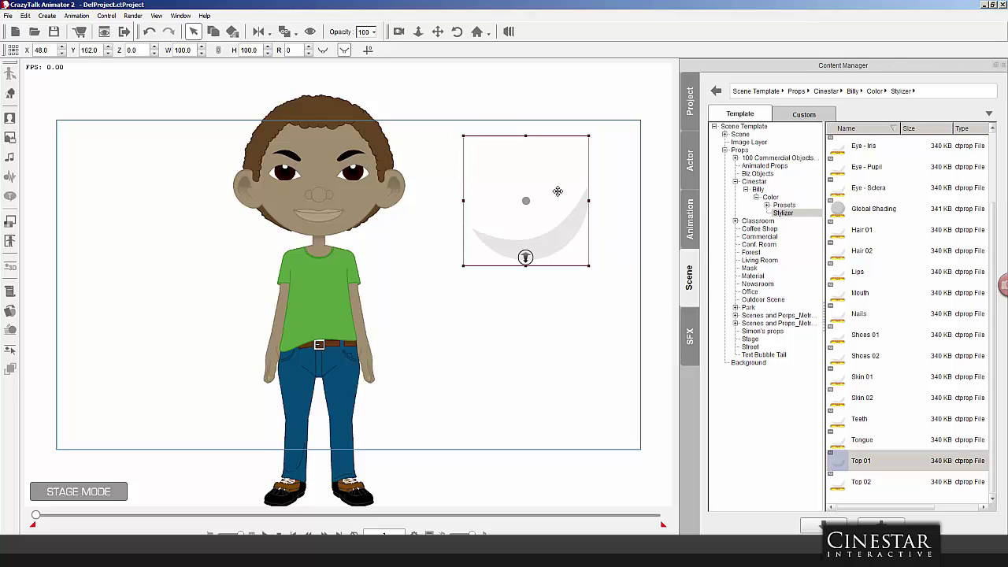
left_click_drag(862, 482, 559, 319)
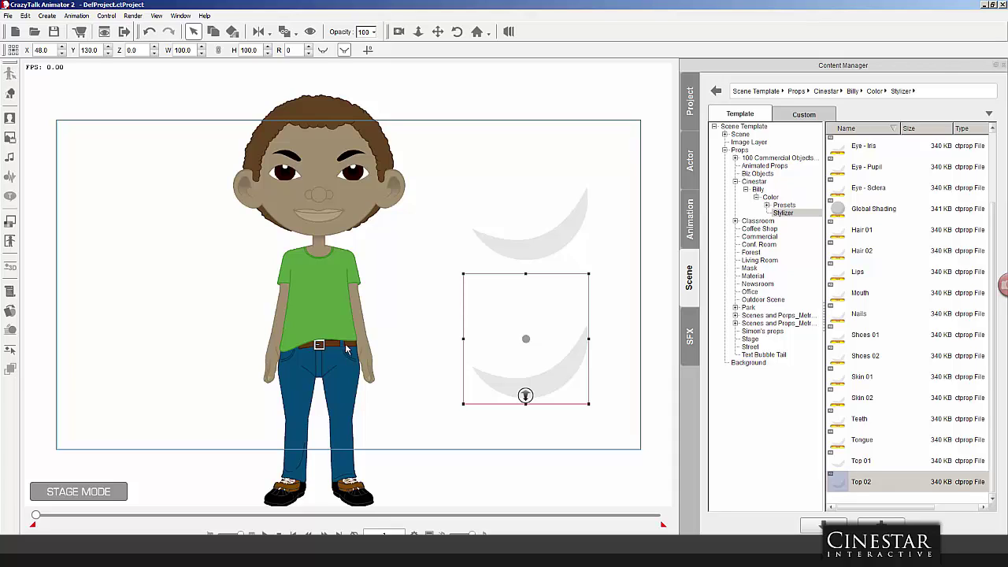
Move the Top 01 prop to about X 42, Y 166 and open its render style settings.
left_click(536, 249)
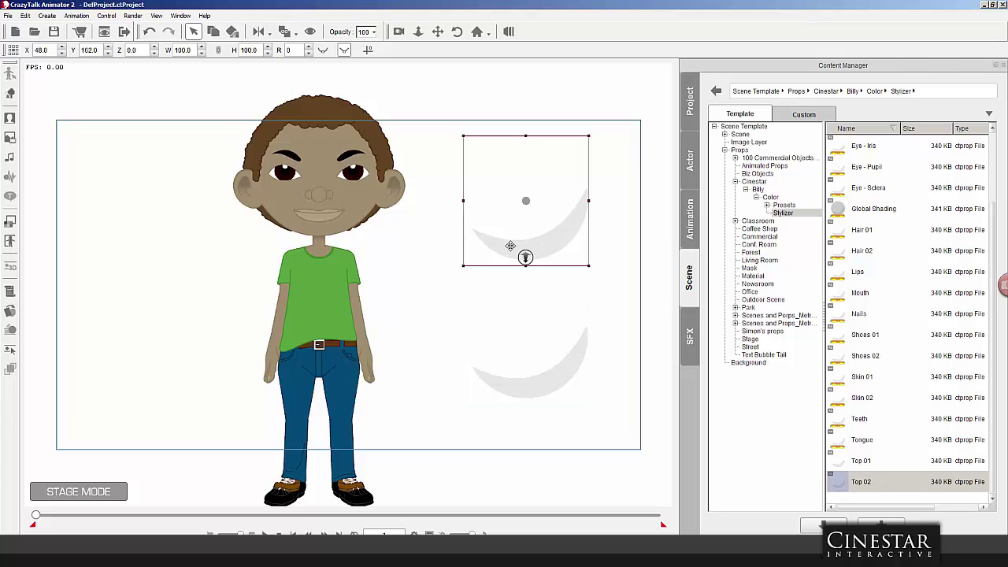
left_click_drag(559, 246, 542, 230)
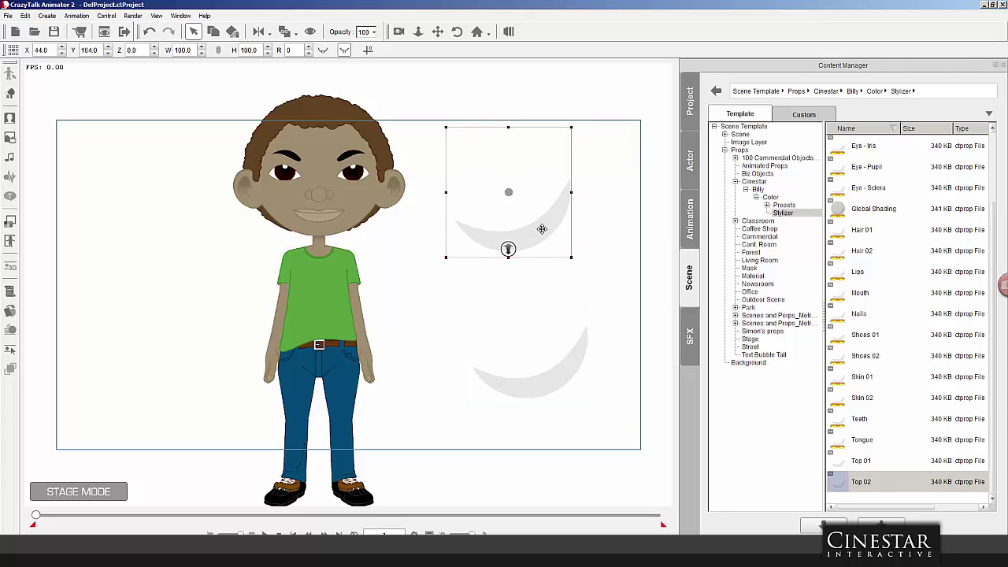
left_click(11, 221)
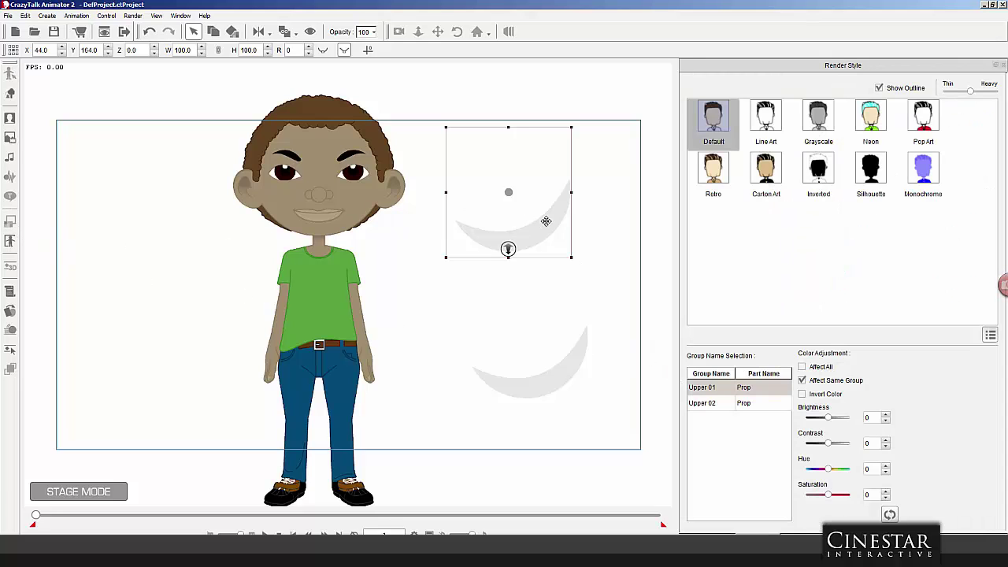
mouse_move(547, 222)
left_mouse_down()
mouse_move(538, 223)
mouse_move(551, 185)
mouse_move(538, 211)
left_mouse_up()
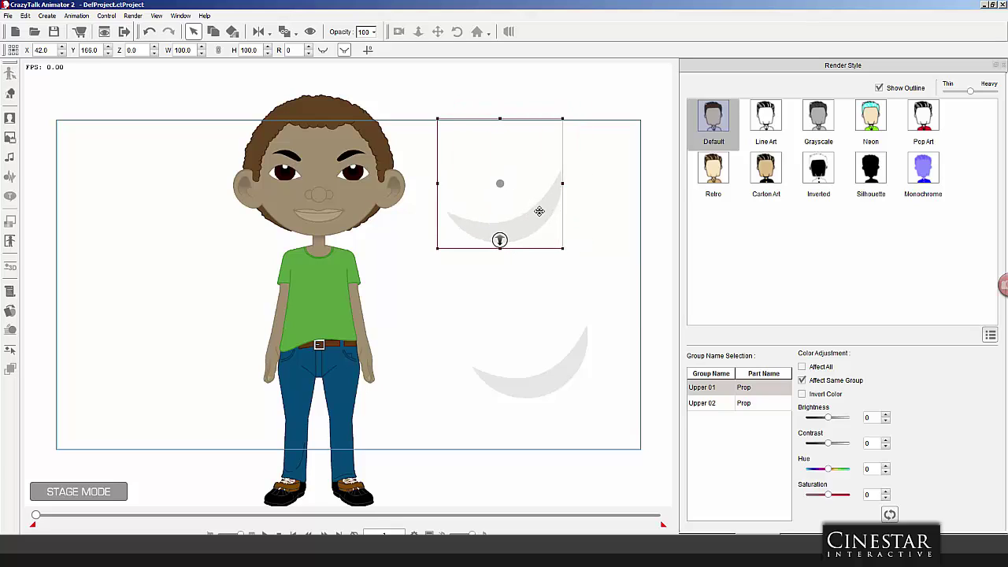
Compare the color settings of the Upper 01 and Upper 02 groups in the Top 01 prop.
left_click(712, 387)
left_click(717, 404)
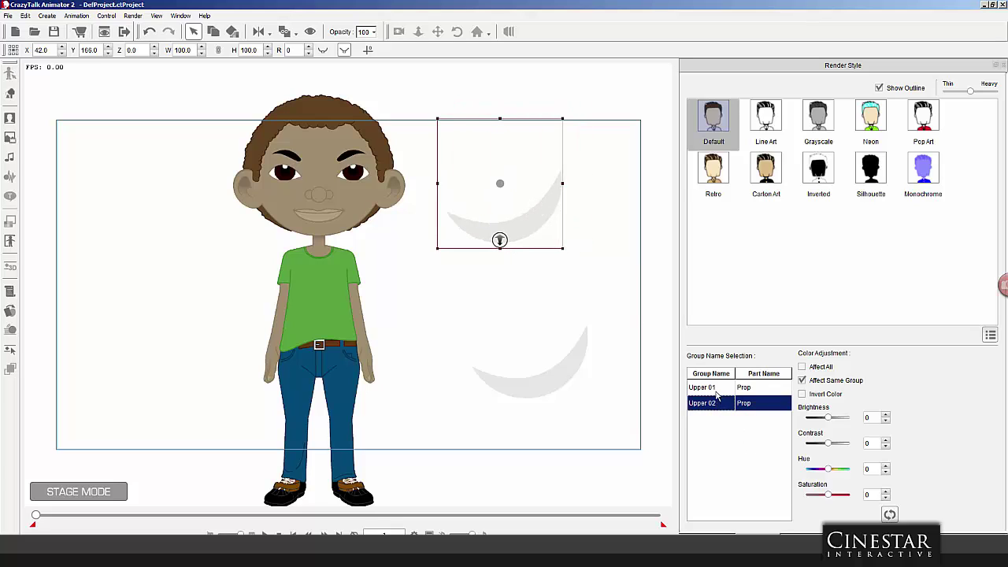
left_click(715, 389)
left_click(717, 402)
left_click(715, 388)
left_click(716, 400)
left_click(715, 389)
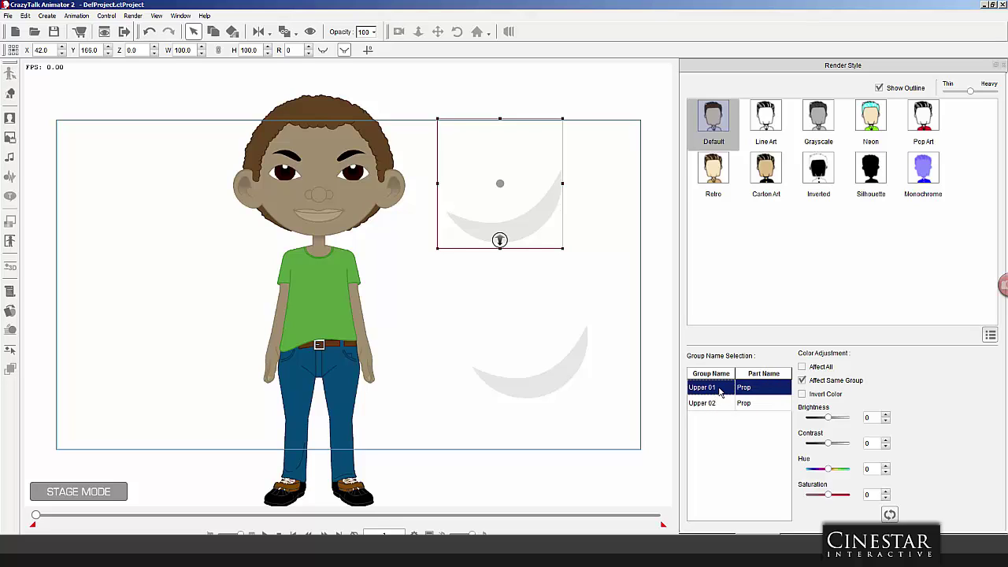
left_click(719, 402)
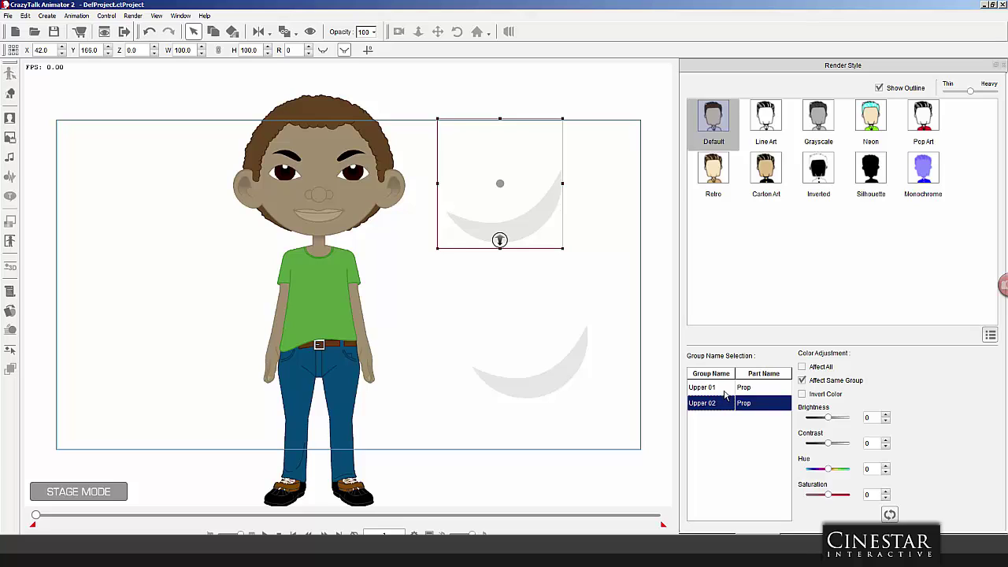
left_click(724, 389)
Color all groups of the Top 01 prop green with saturation 66, hue 63, contrast -49 and brightness -35.
left_click(802, 367)
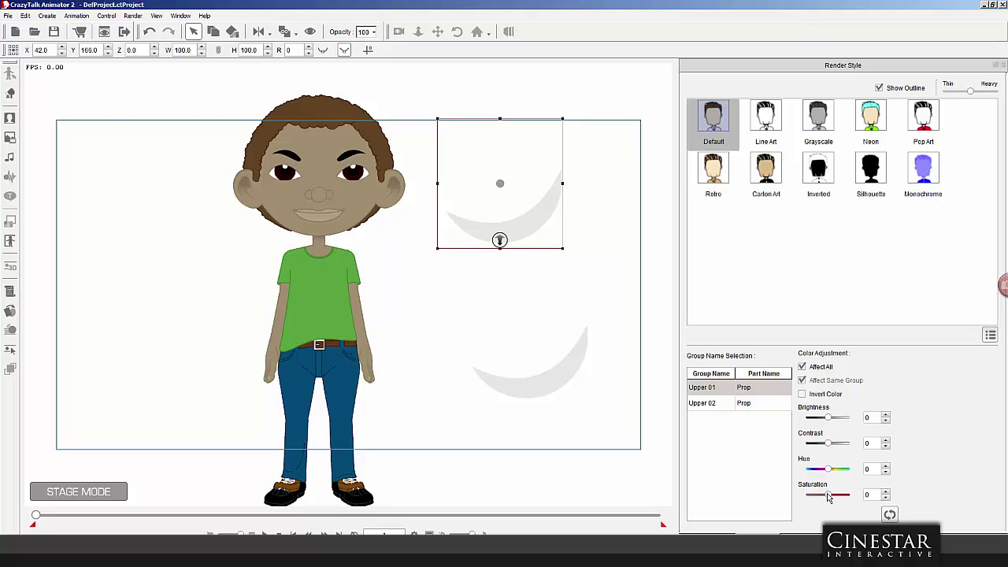
left_click_drag(828, 496, 841, 496)
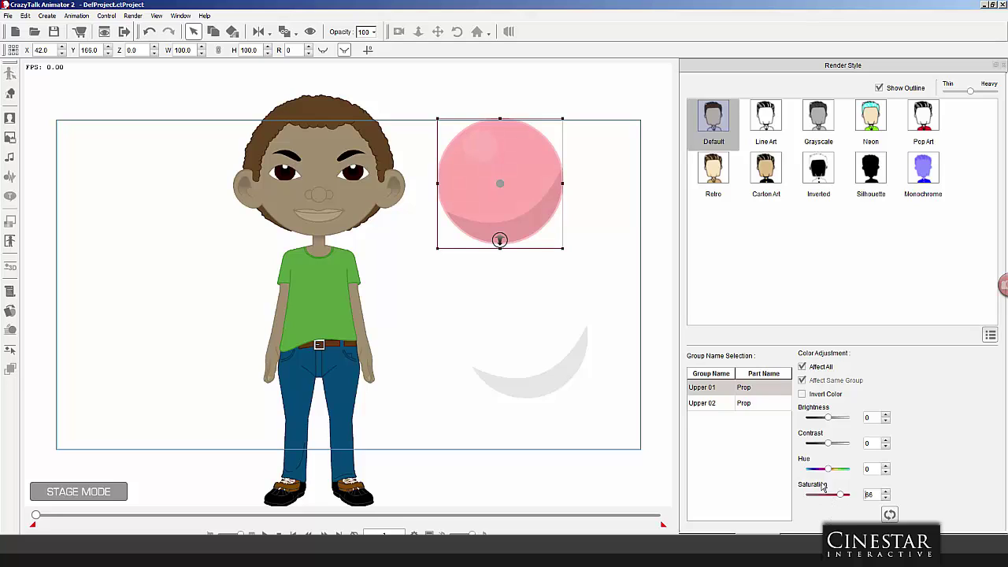
left_click_drag(828, 468, 834, 469)
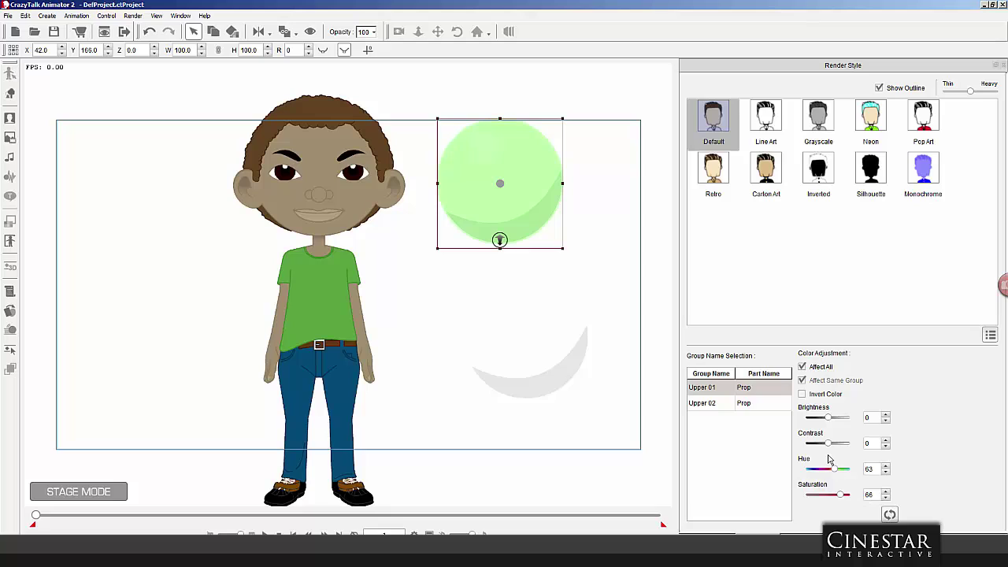
left_click_drag(828, 443, 821, 417)
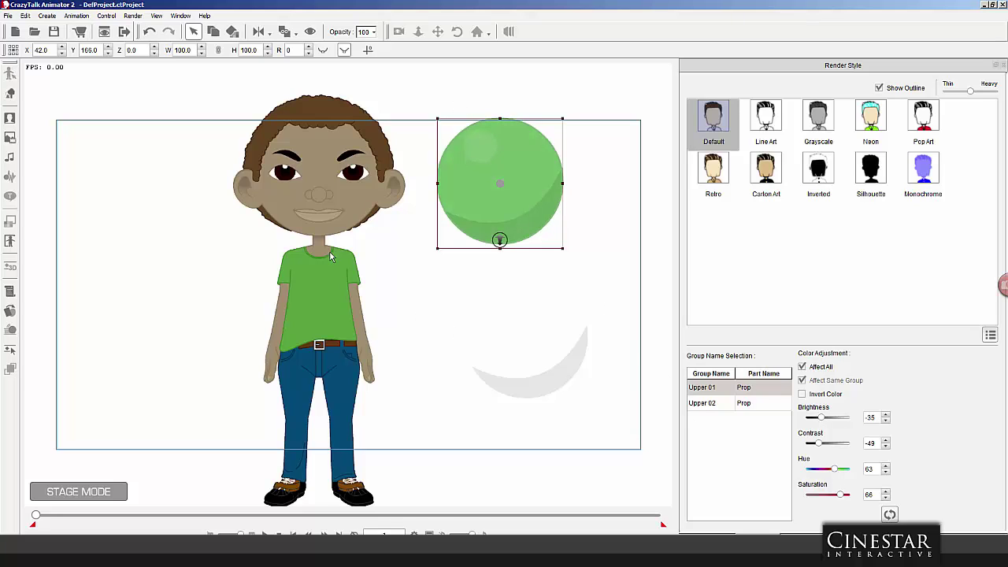
Set the Top 01 prop's hue to -68 and check the settings of its Upper 01 and Upper 02 groups.
left_click_drag(834, 469, 818, 470)
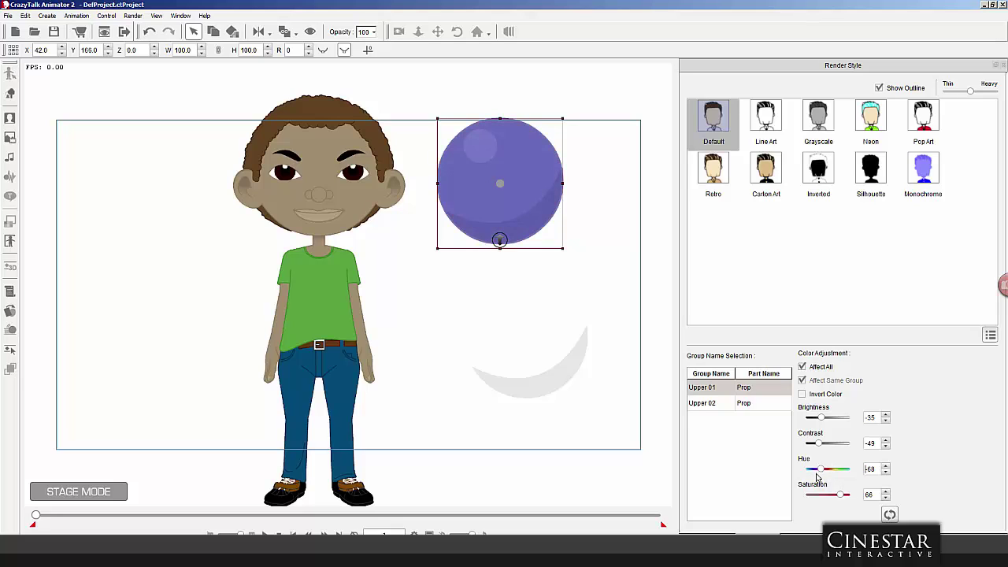
left_click(715, 404)
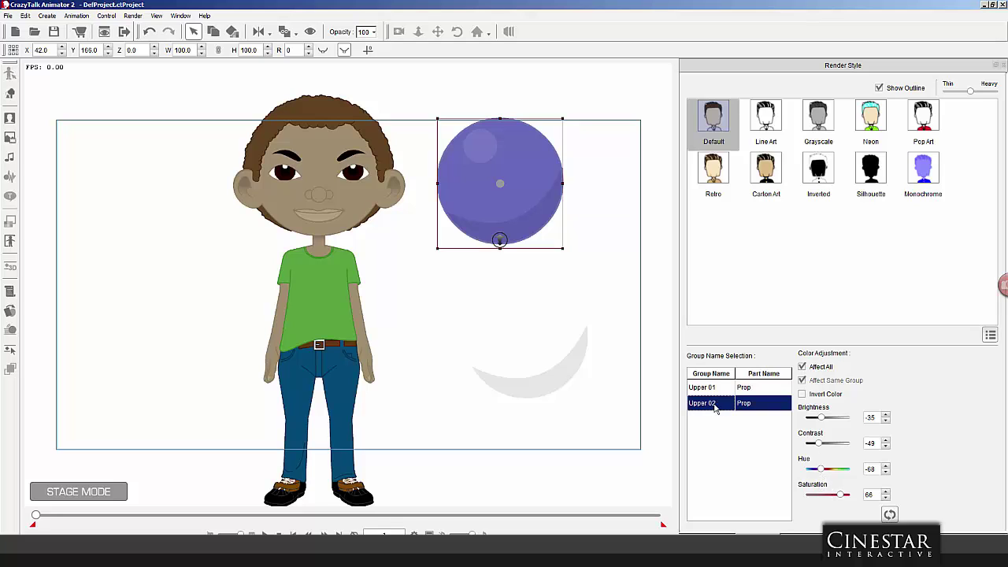
left_click(714, 390)
left_click(724, 406)
left_click(726, 390)
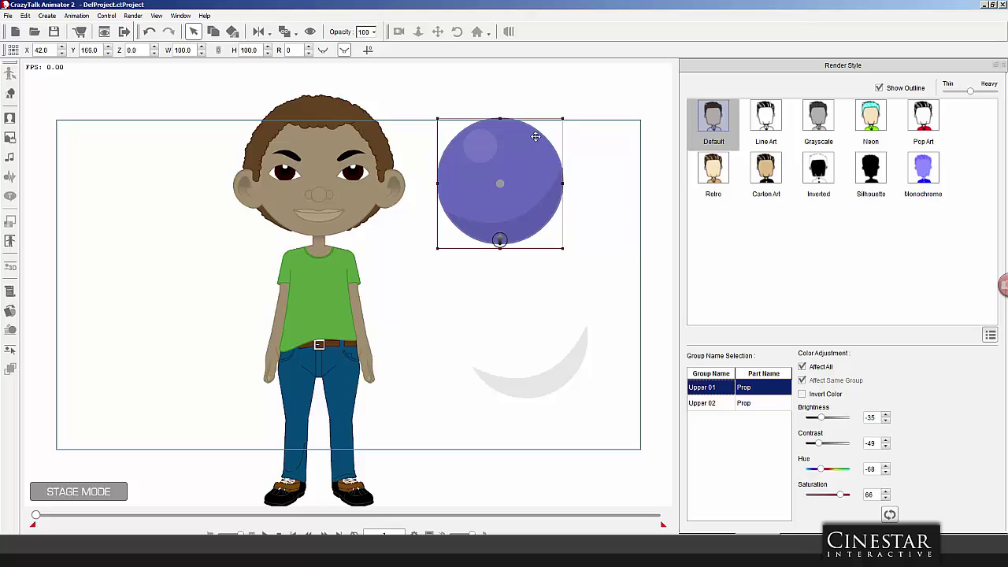
Turn off Affect All and set the brightness of only the Top 01 prop's Upper 02 group to -55.
left_click(717, 408)
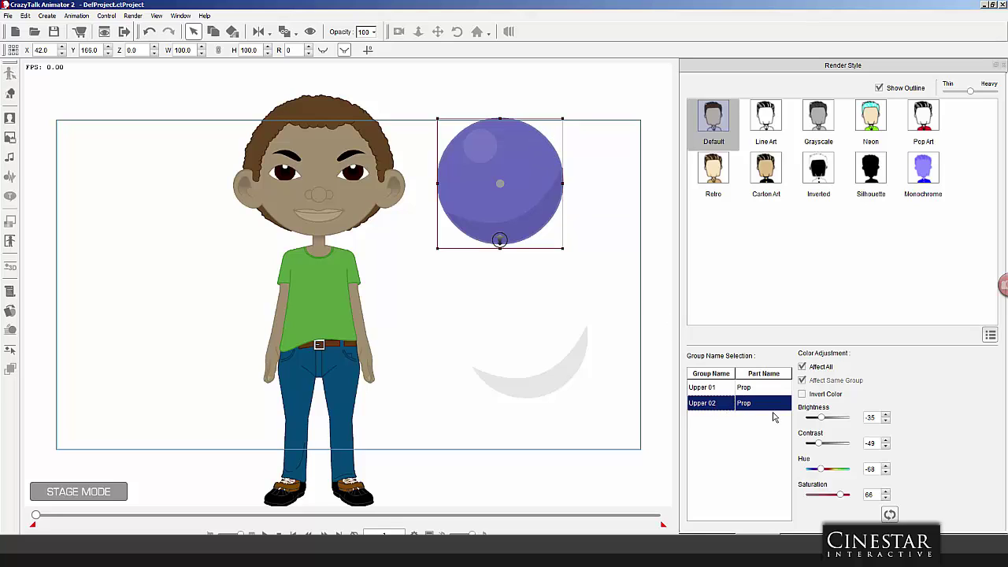
left_click(802, 368)
left_click(702, 404)
left_click_drag(821, 422, 816, 423)
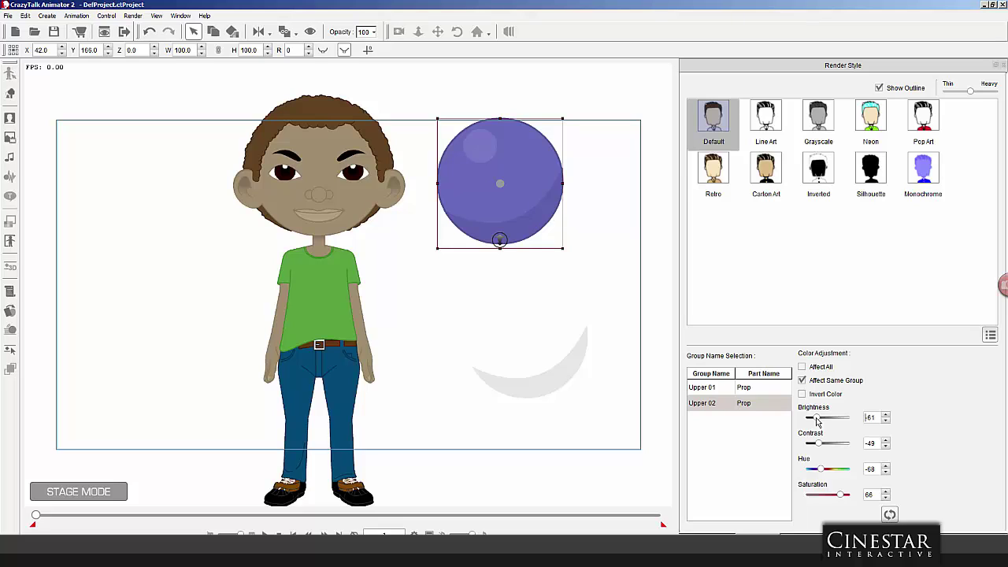
left_click_drag(816, 418, 828, 420)
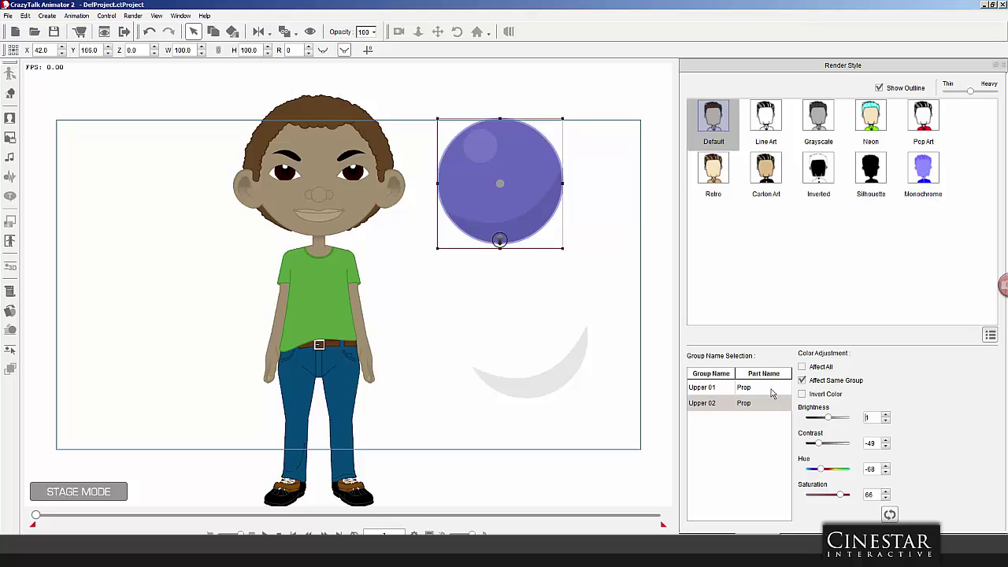
left_click_drag(838, 417, 820, 422)
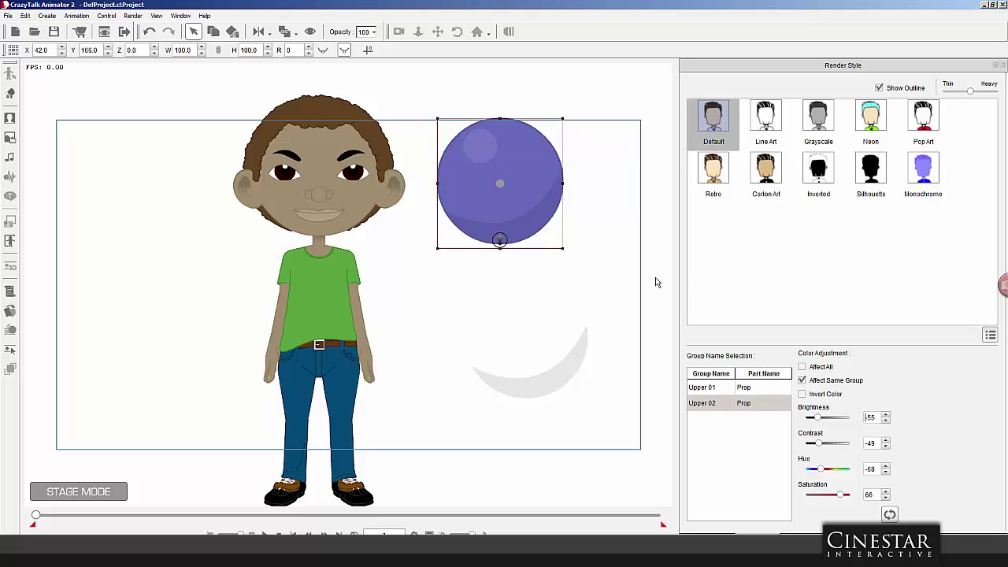
Move the Top 01 prop to X 46, Y 164 and apply its color style to Billy.
left_click_drag(542, 186, 558, 200)
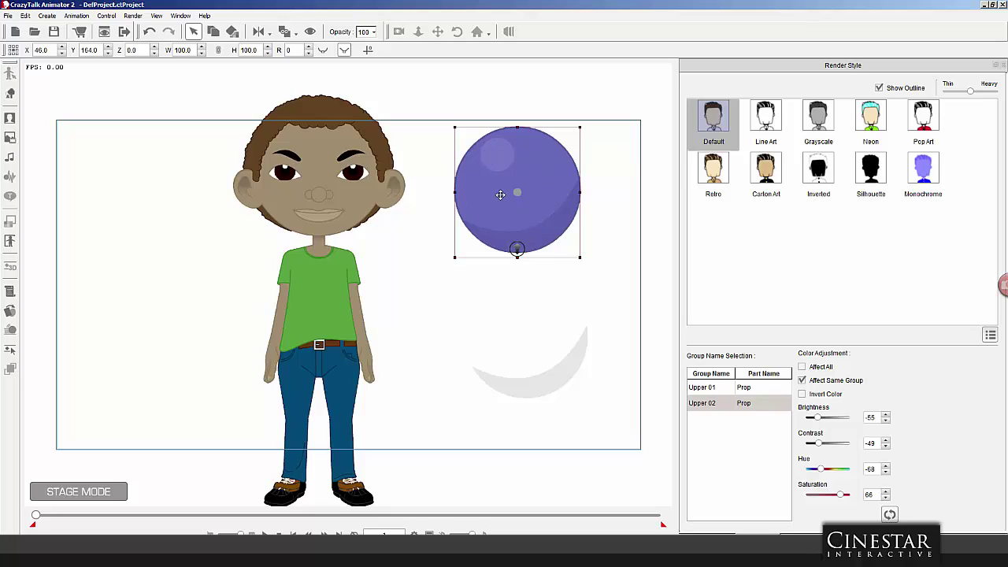
left_click(233, 33)
left_click(318, 274)
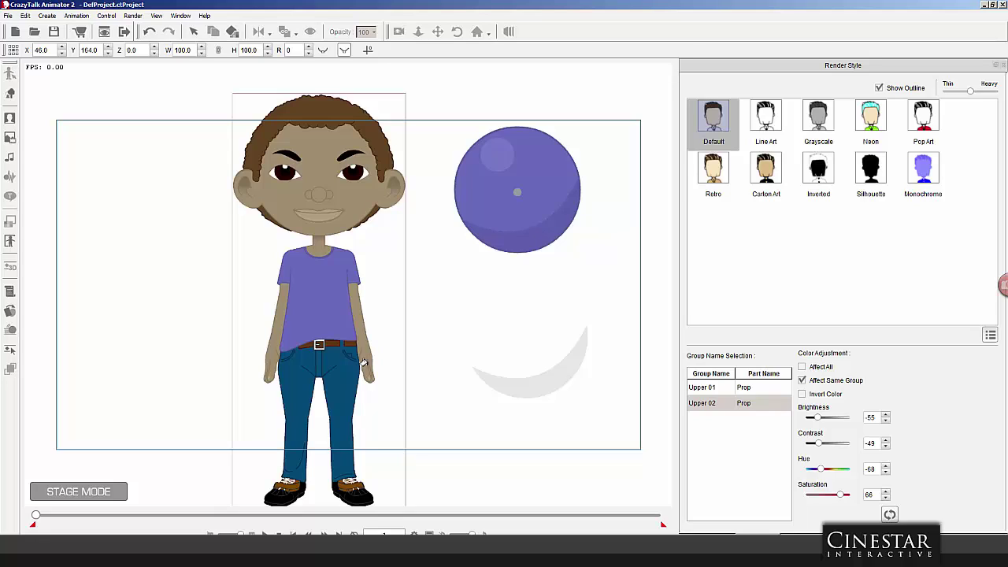
left_click(561, 233)
right_click(611, 261)
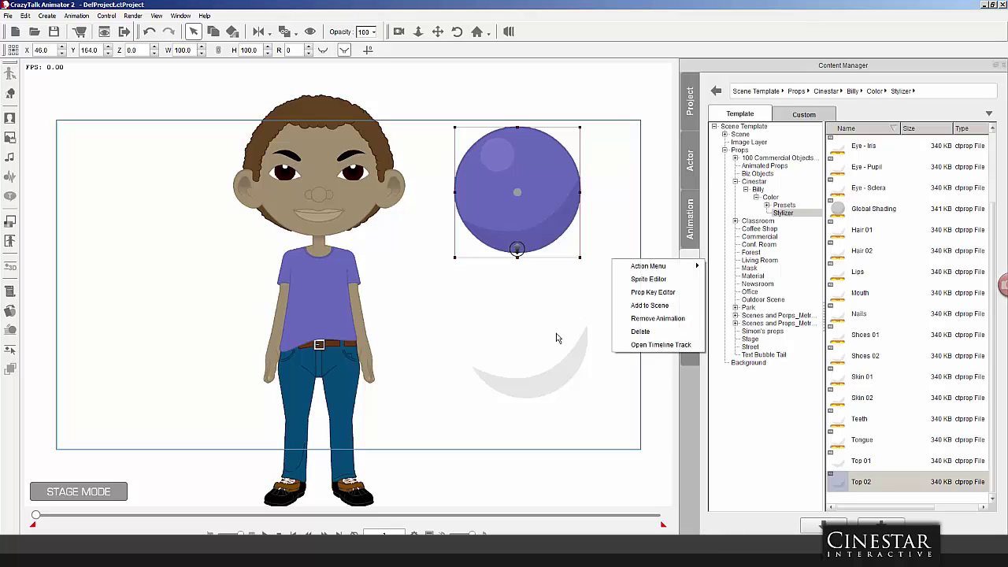
Color all groups of the Top 02 prop green with saturation 80, hue -134, contrast -49 and brightness -55.
left_click(556, 338)
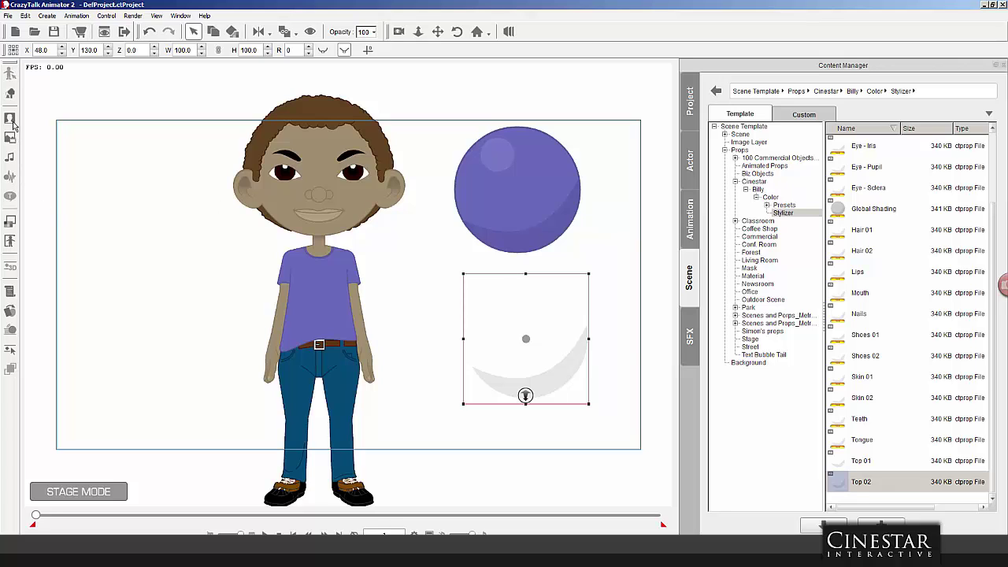
left_click(11, 222)
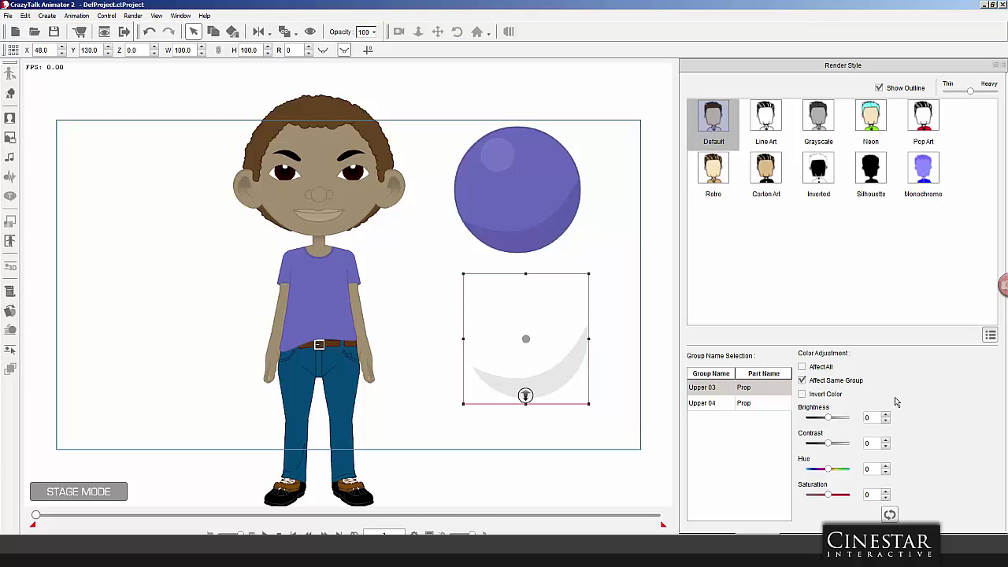
left_click(801, 366)
left_click_drag(832, 498, 842, 496)
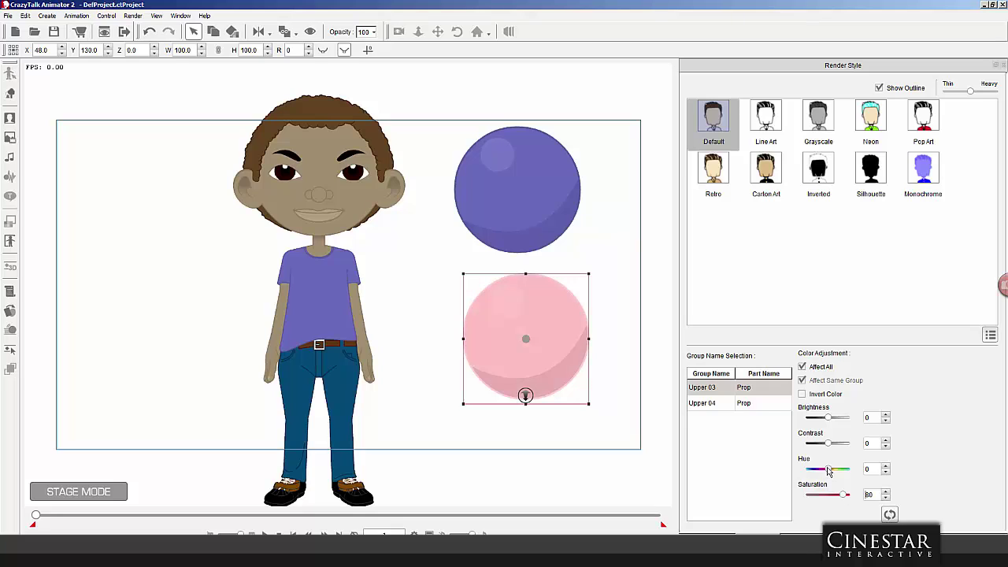
left_click_drag(828, 470, 813, 474)
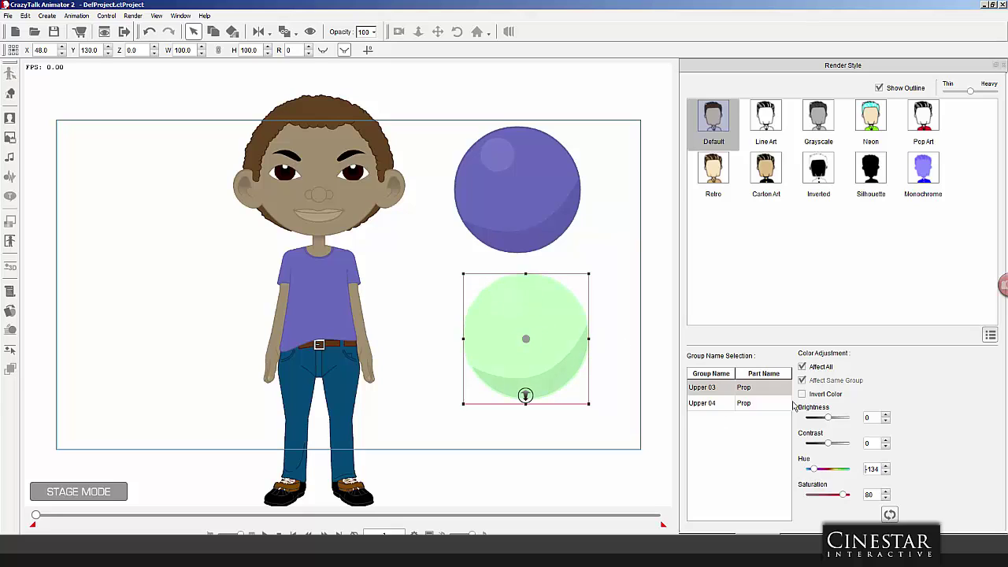
left_click_drag(829, 443, 818, 423)
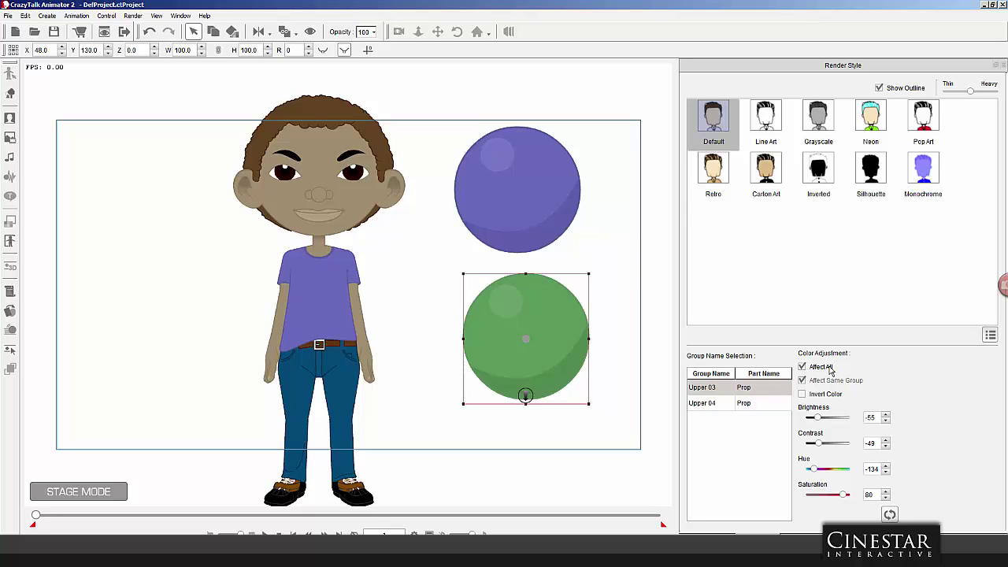
Turn off Affect All and set the brightness of the Top 02 prop's Upper 04 group to -69.
left_click(803, 367)
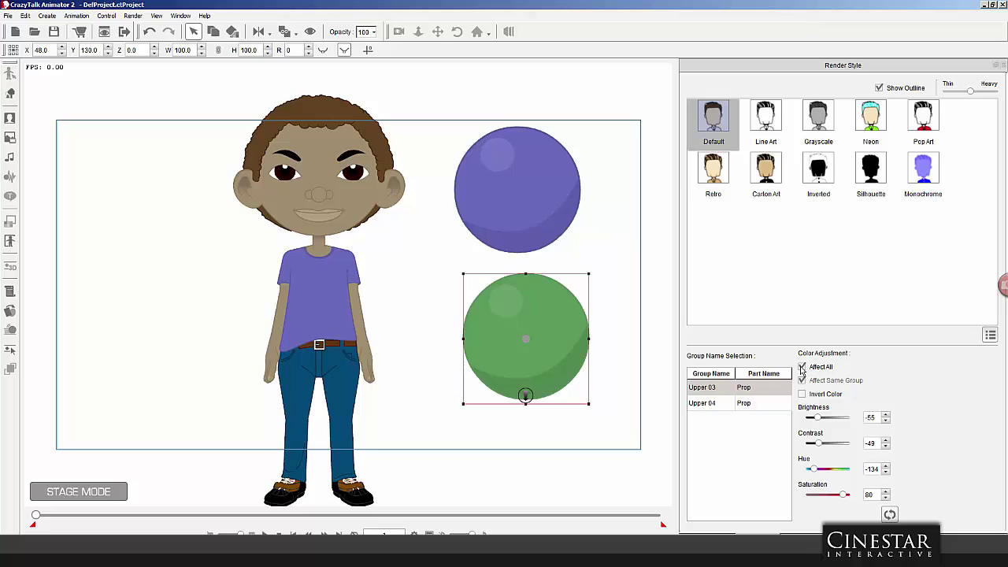
left_click(701, 407)
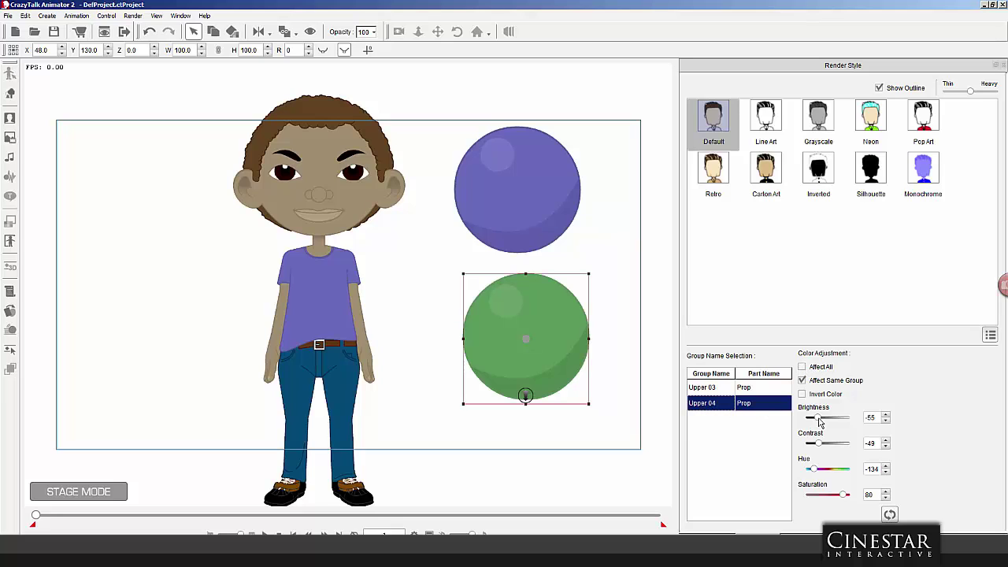
left_click_drag(820, 421, 813, 418)
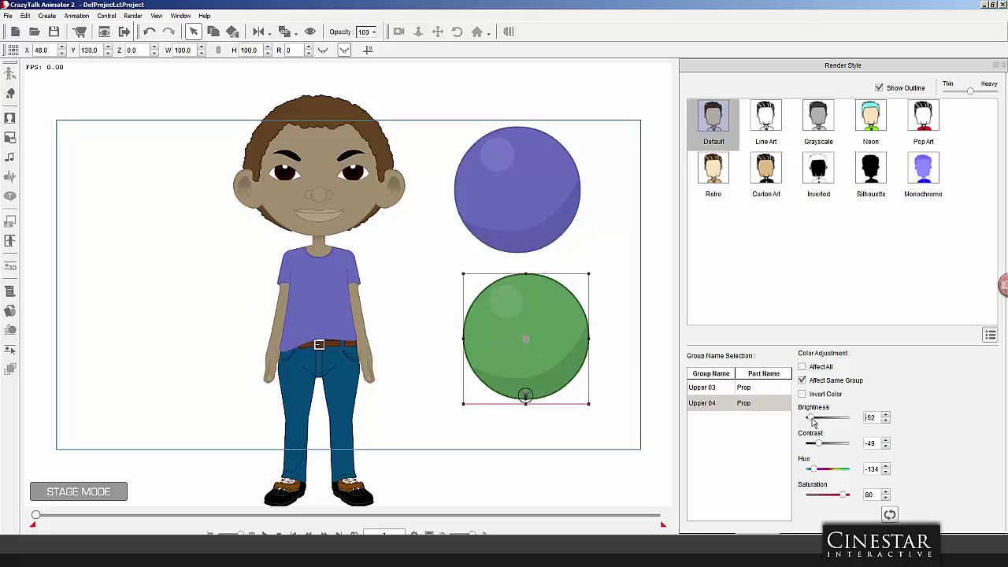
left_click_drag(812, 423, 815, 418)
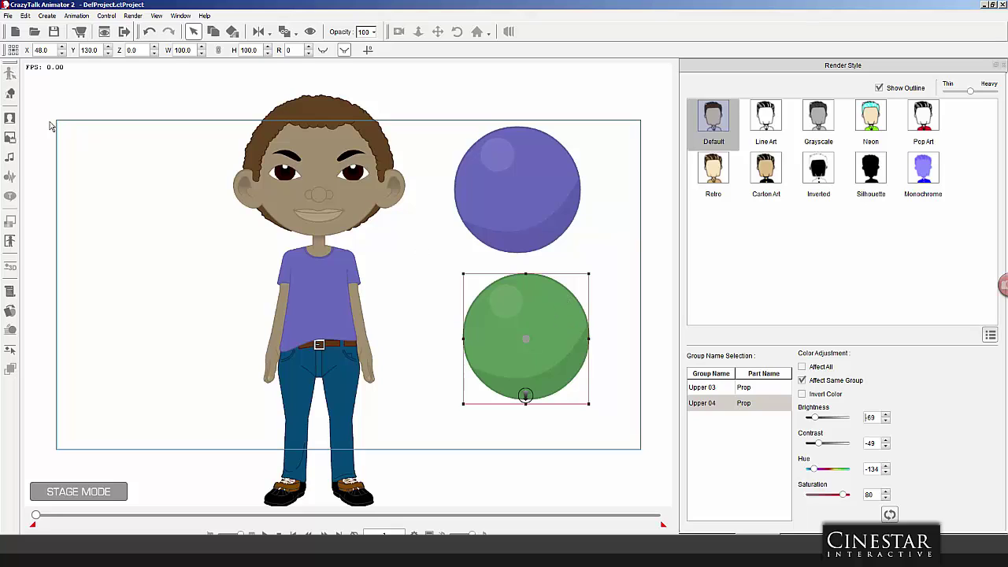
Apply the Top 02 prop's color style to Billy and deselect the prop.
left_click(236, 79)
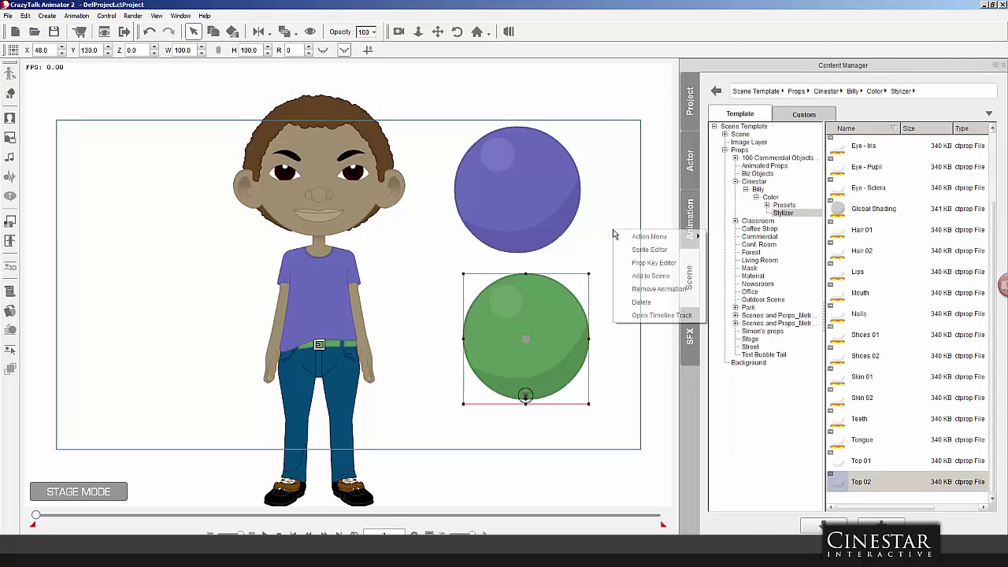
left_click(612, 220)
left_click(644, 257)
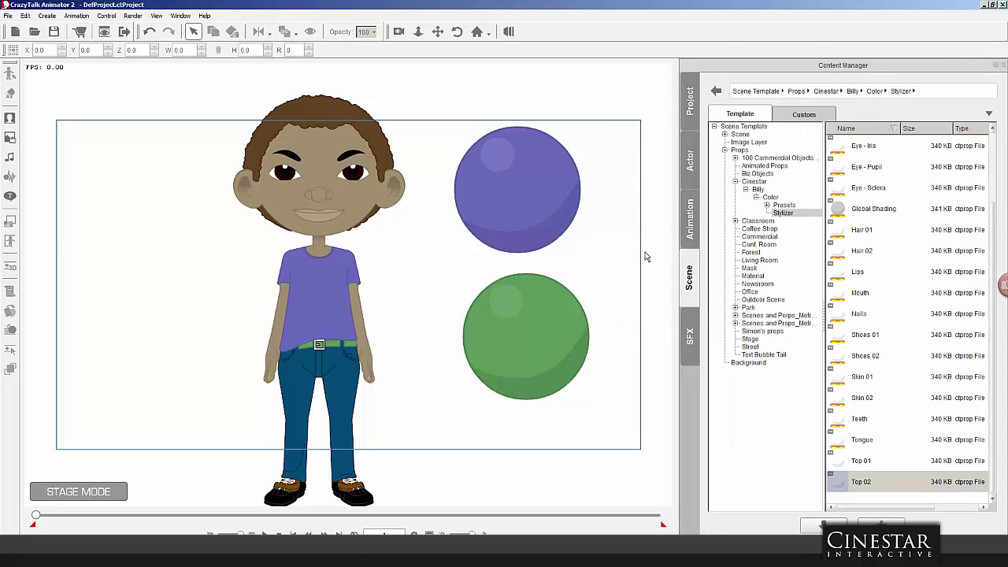
Shrink both color props together to 38.4% and stack them beside Billy's head, with Top 02 at X 38, Y 162.
left_click_drag(629, 124, 443, 466)
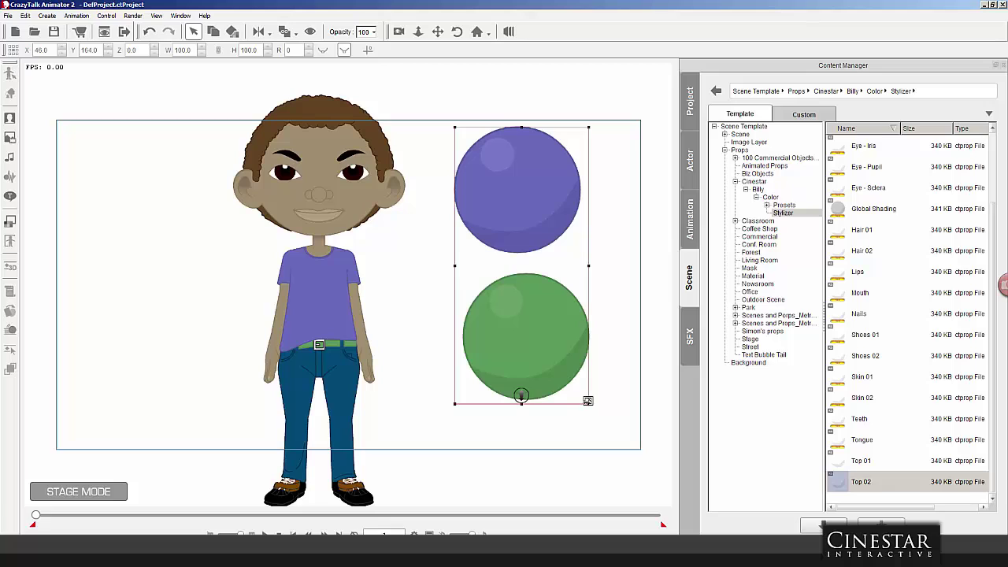
left_click_drag(588, 403, 537, 322)
left_click_drag(510, 232, 471, 143)
left_click(512, 197)
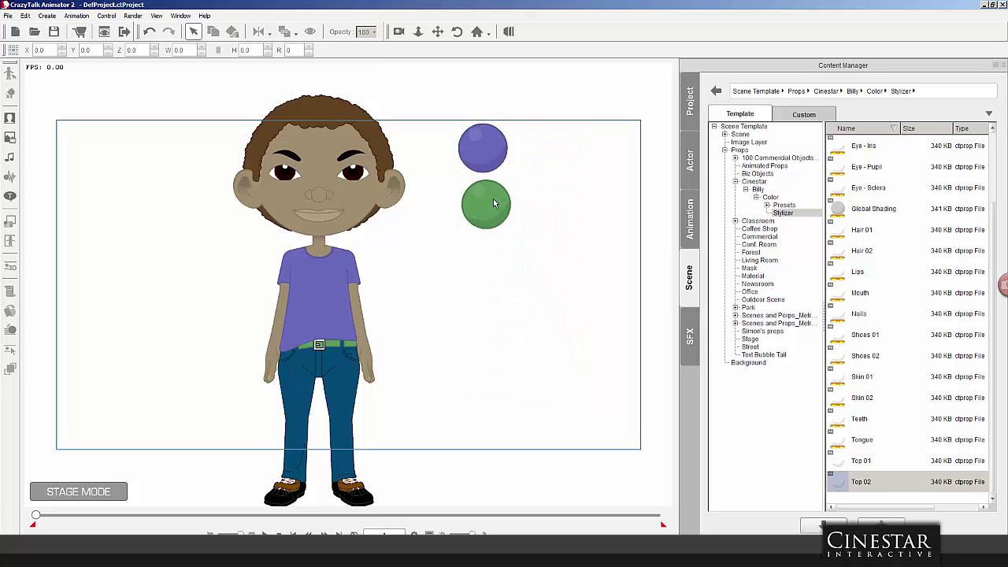
left_click(492, 199)
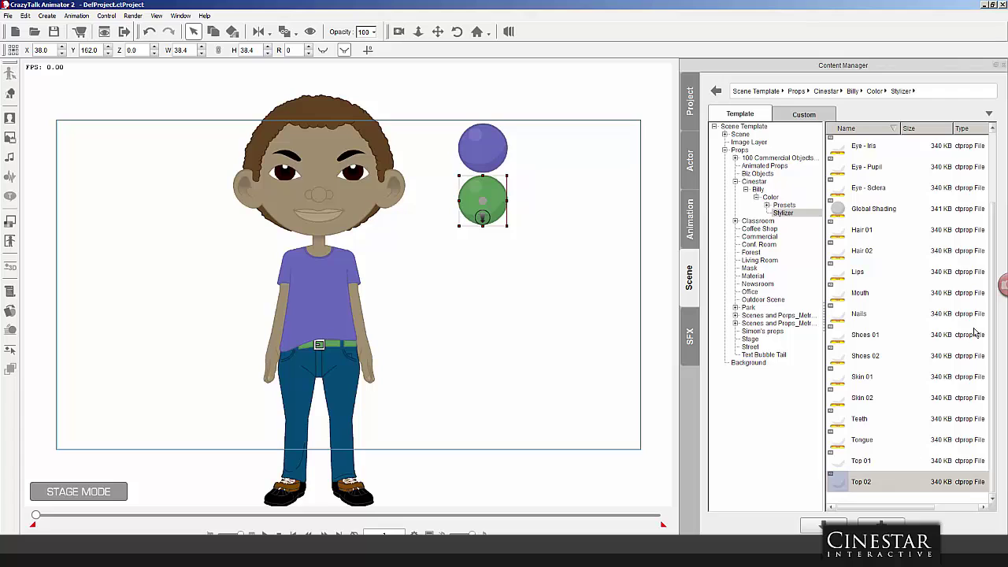
Add the Bottoms 01 Stylizer prop below the two color props at about X 35, Y 140 and open its render style settings.
left_click_drag(992, 316, 992, 232)
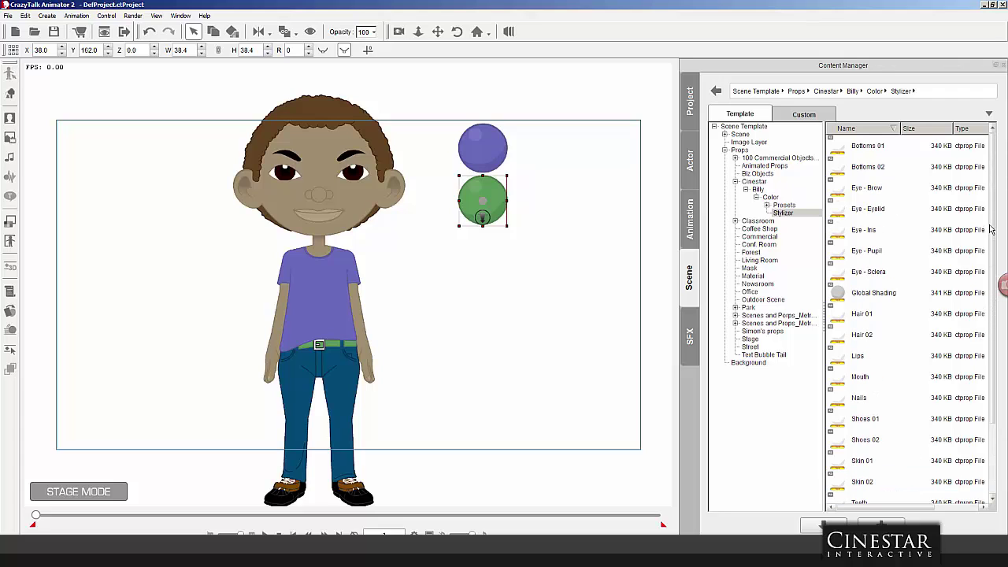
left_click(872, 152)
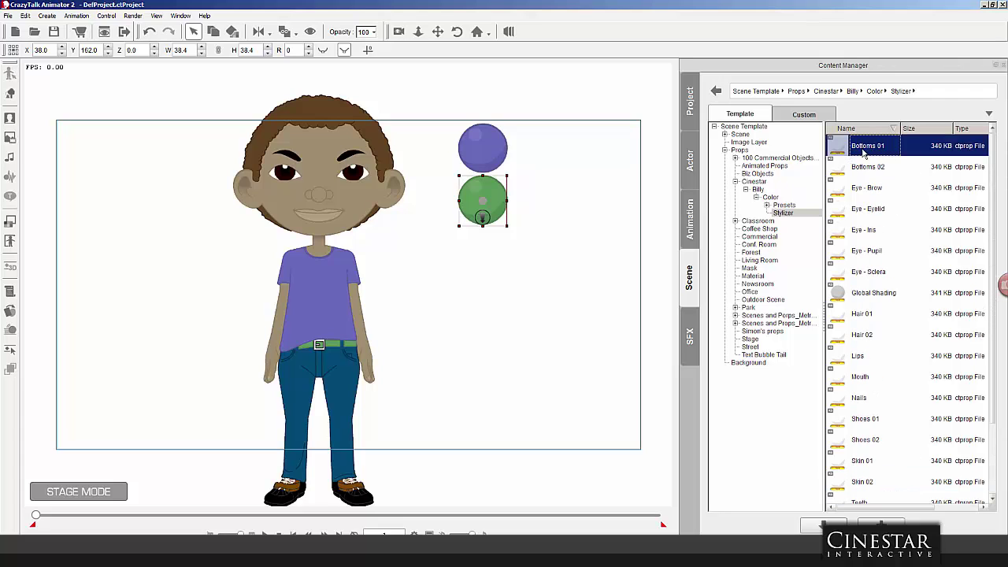
left_click_drag(864, 153, 495, 313)
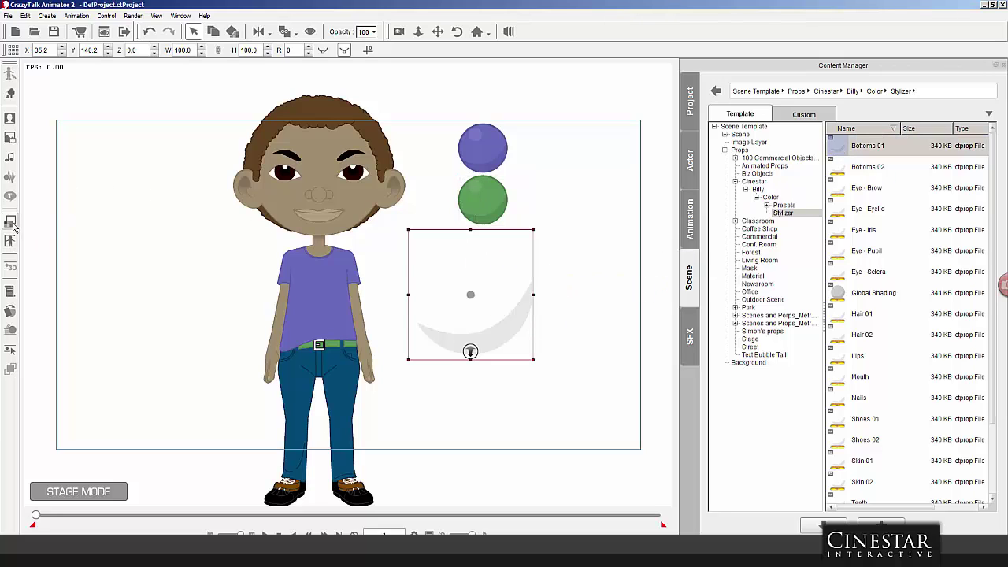
left_click(10, 221)
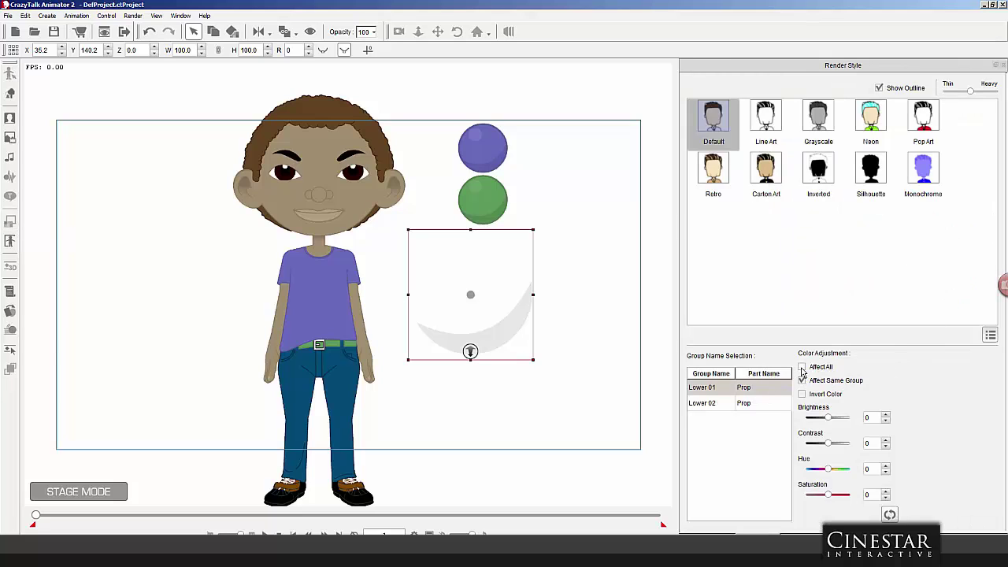
Color all Bottoms 01 groups magenta with saturation 69, hue -23, contrast -49 and brightness -58, and set only Lower 02's brightness to -21.
left_click(801, 367)
left_click_drag(834, 496, 817, 422)
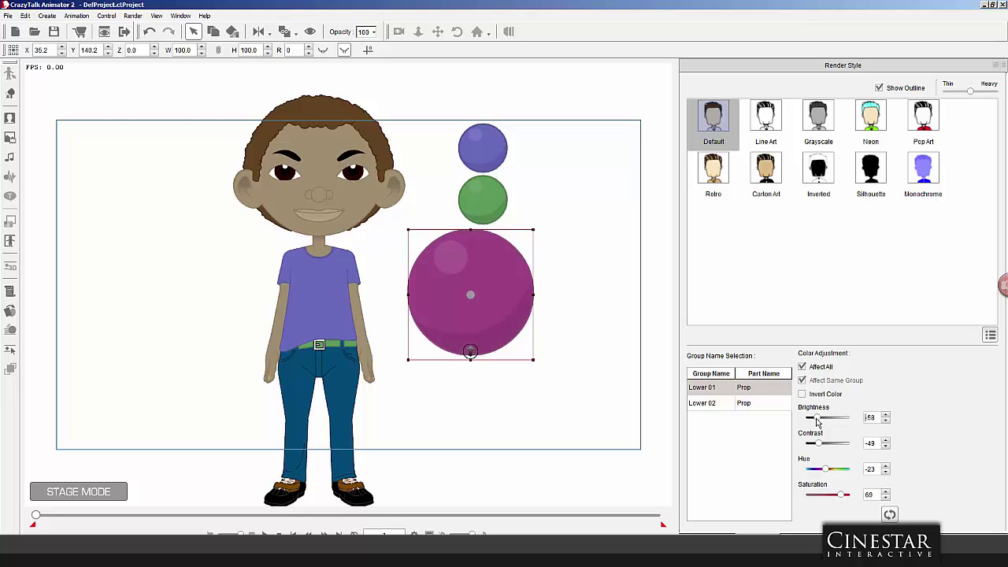
left_click(814, 368)
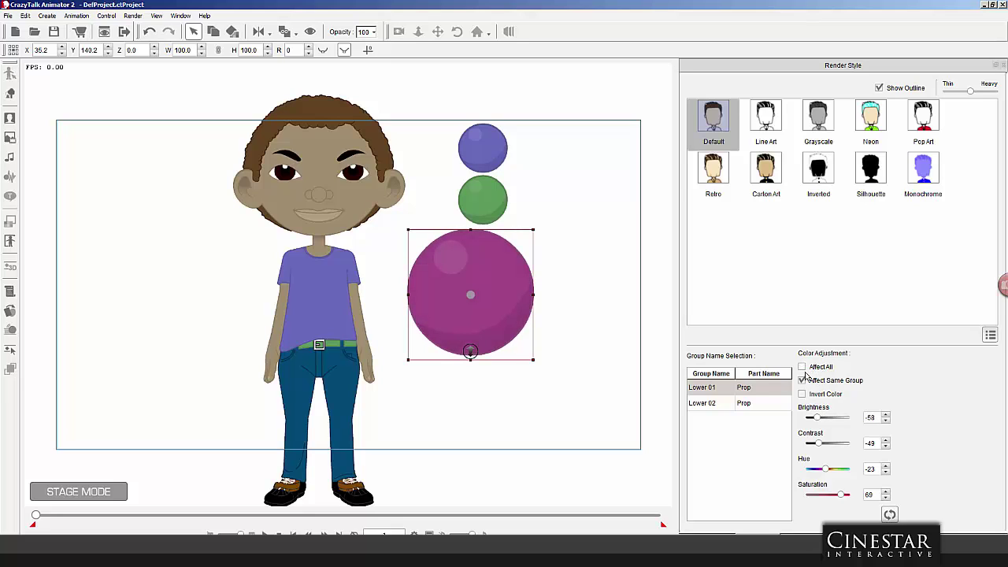
left_click(716, 404)
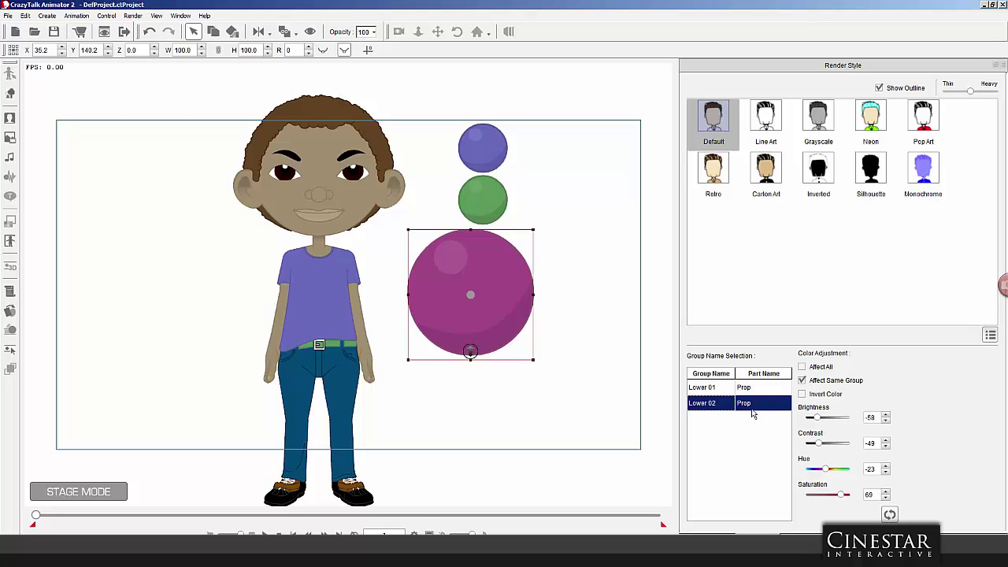
left_click_drag(816, 418, 823, 417)
Apply the Bottoms 01 prop's color style to Billy and set the Lower 02 group's brightness to -75.
left_click(234, 34)
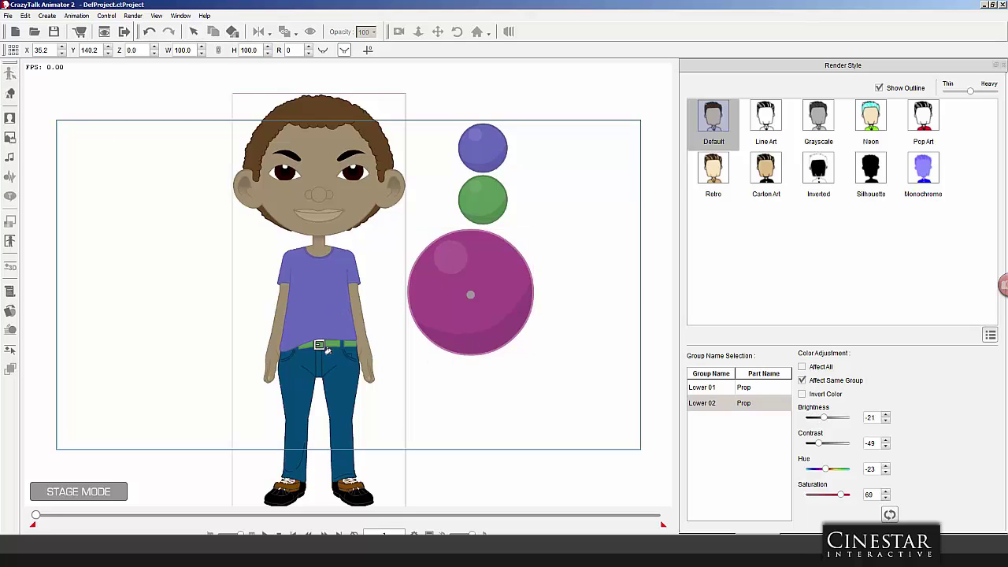
left_click(329, 352)
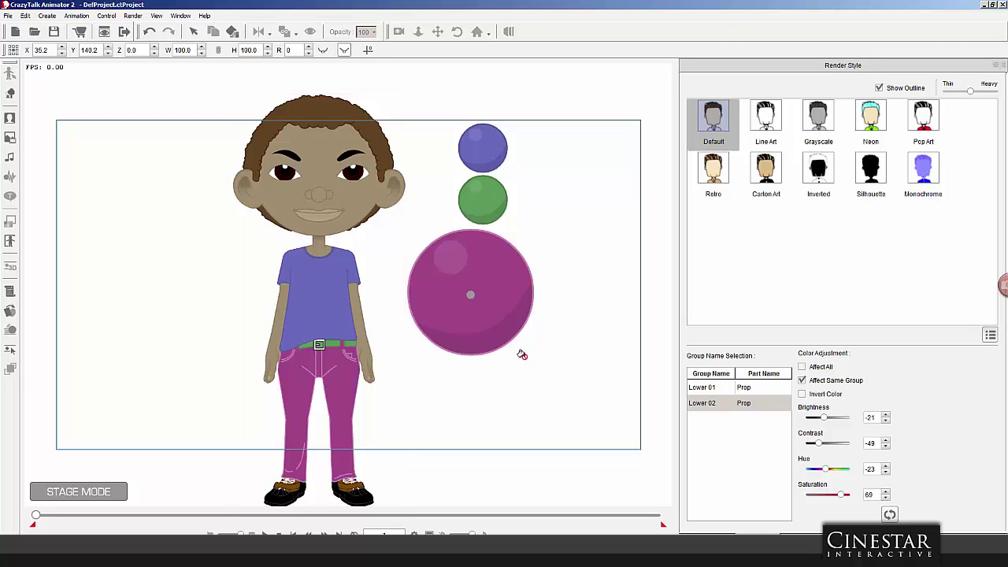
left_click_drag(823, 418, 811, 418)
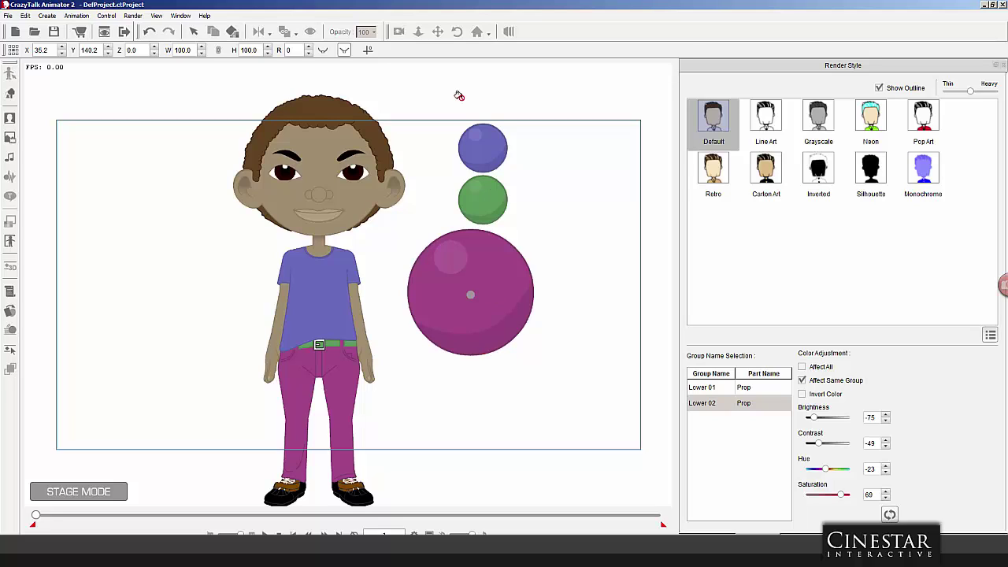
Shrink the Bottoms 01 prop to 37.7%, place it under the green prop at X 38, Y 150, and deselect it.
left_click(193, 33)
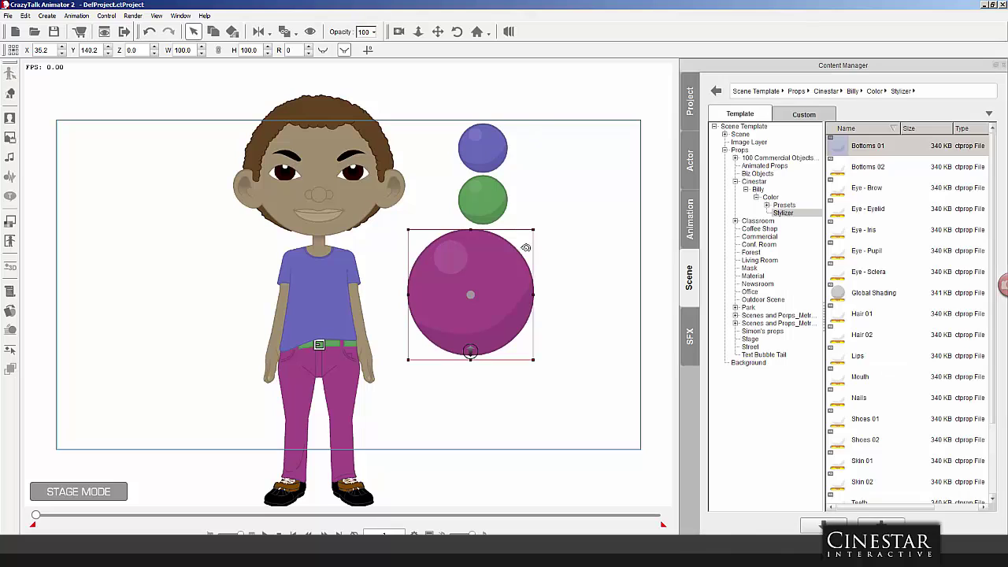
left_click_drag(534, 229, 501, 257)
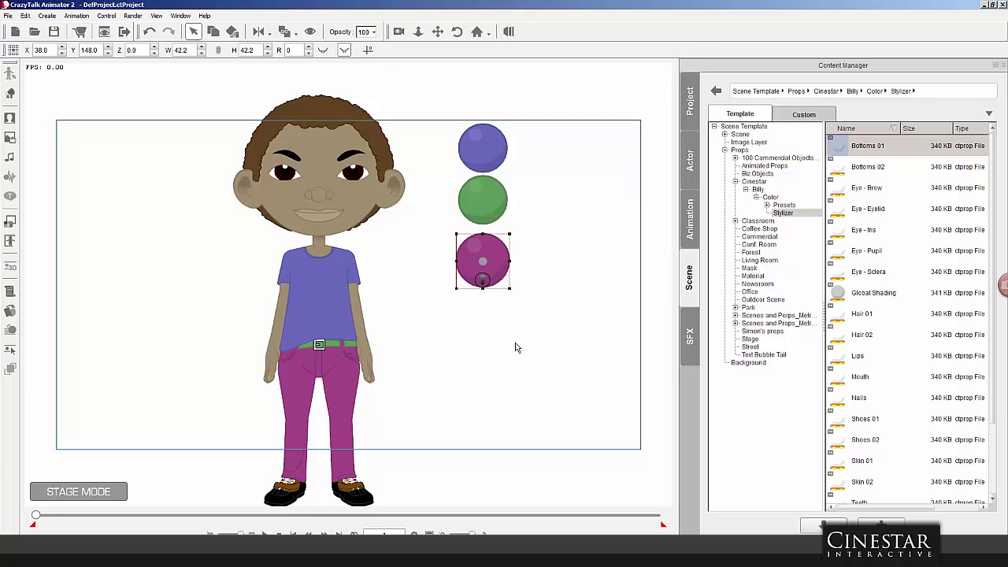
left_click_drag(510, 233, 488, 246)
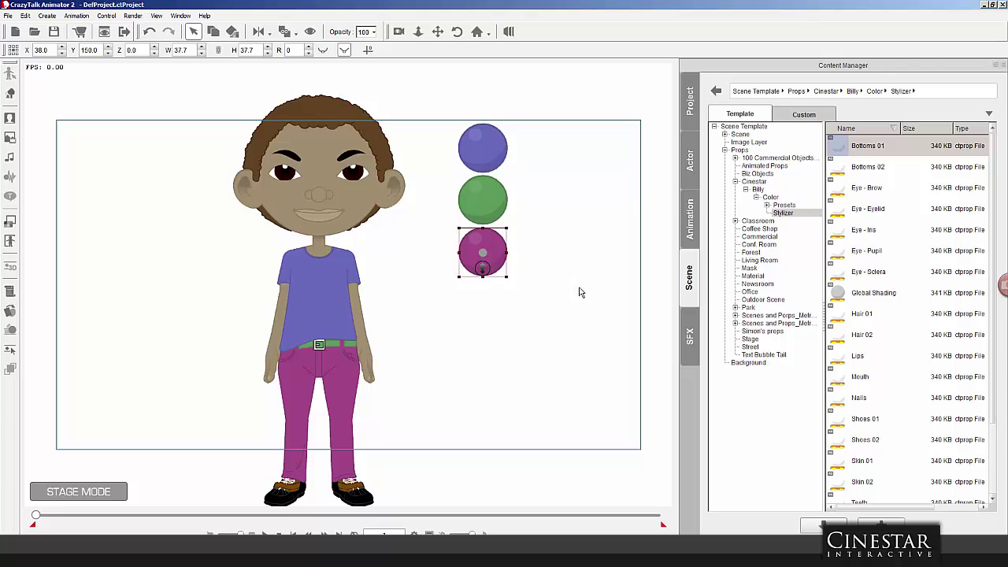
left_click(552, 291)
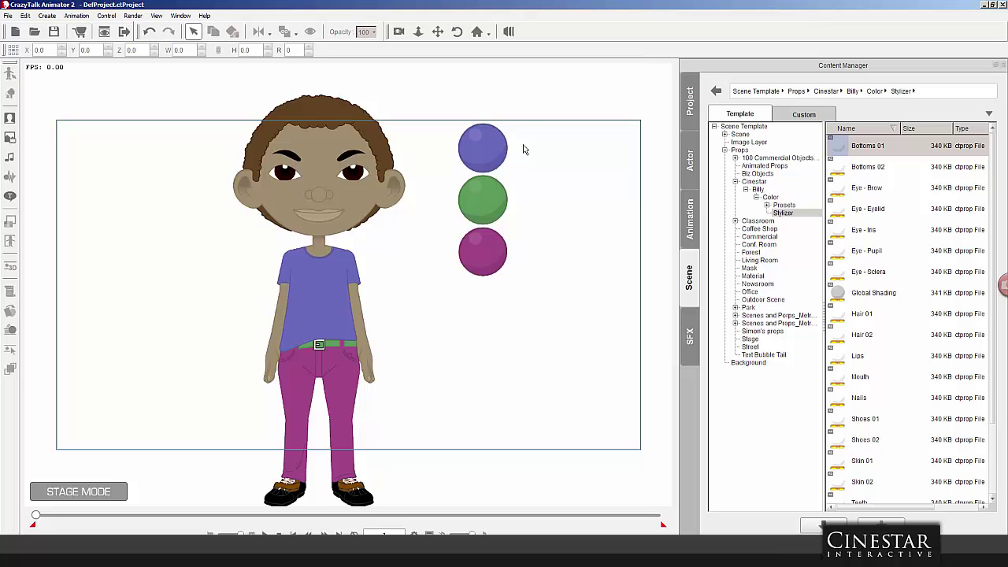
left_click_drag(524, 102, 447, 333)
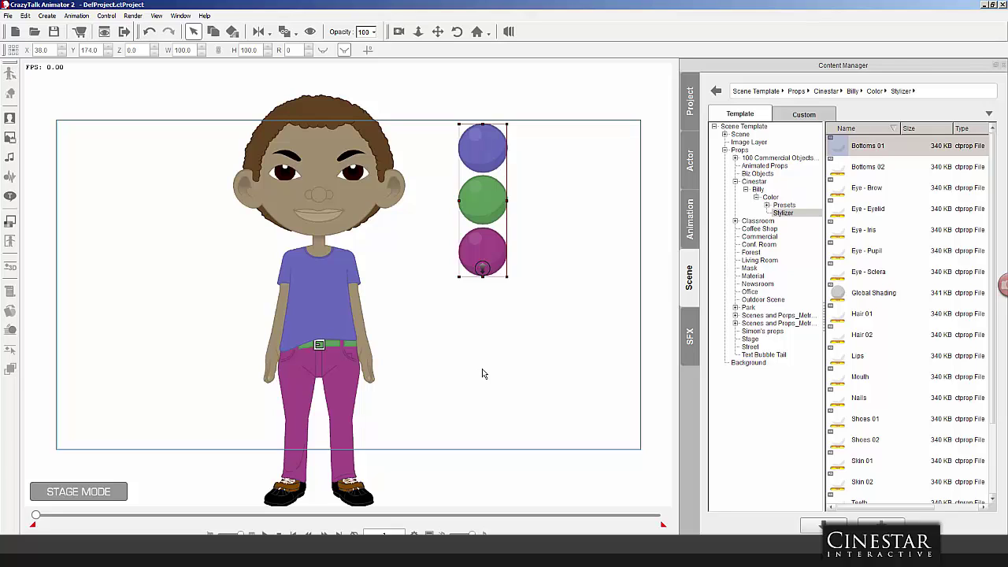
left_click(485, 357)
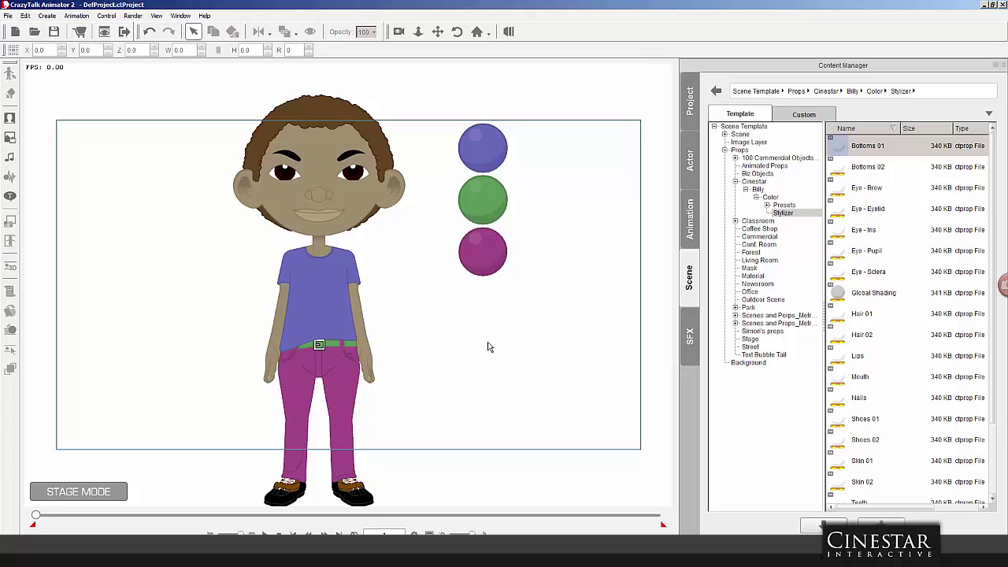
left_click_drag(538, 95, 446, 339)
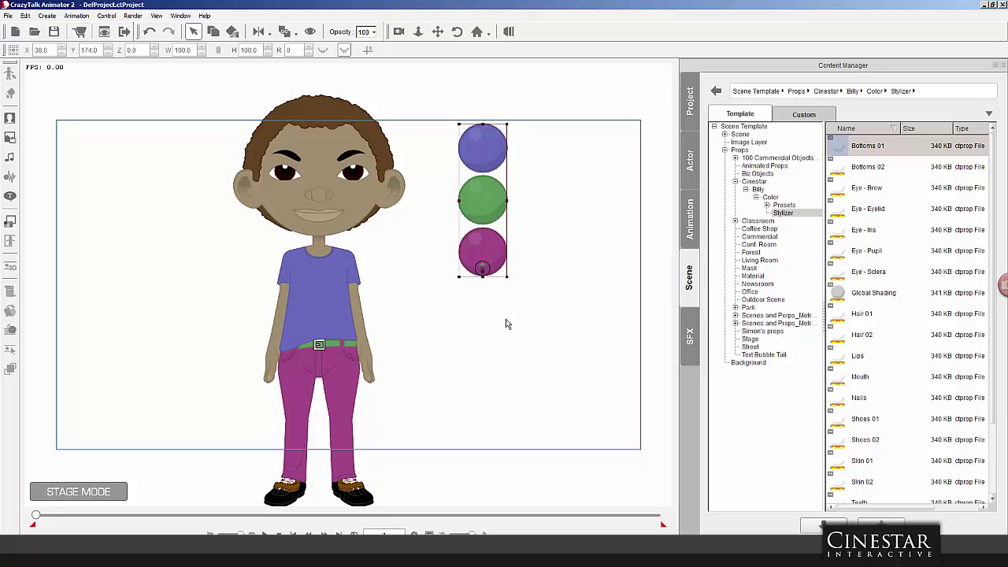
left_click(571, 174)
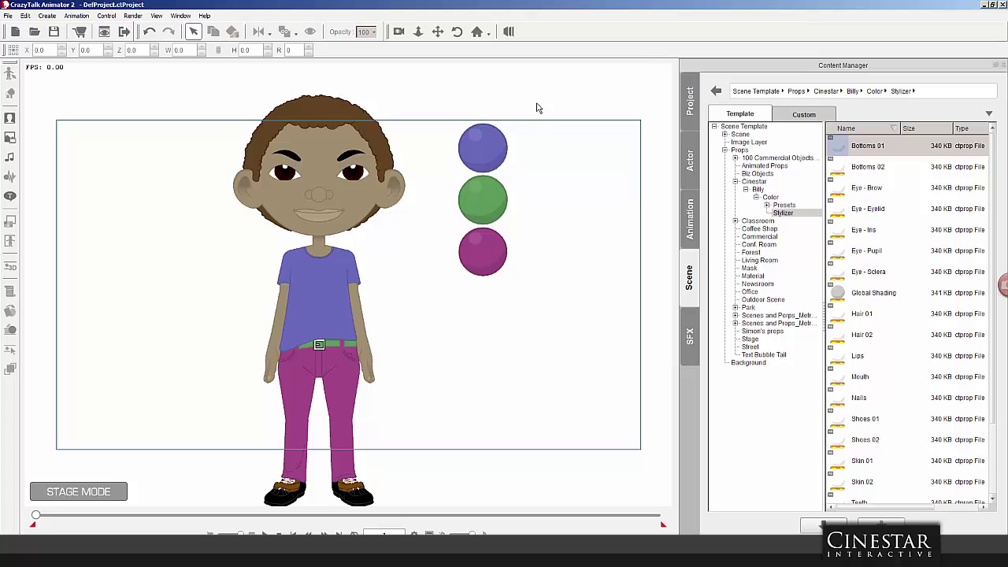
left_click_drag(536, 98, 451, 315)
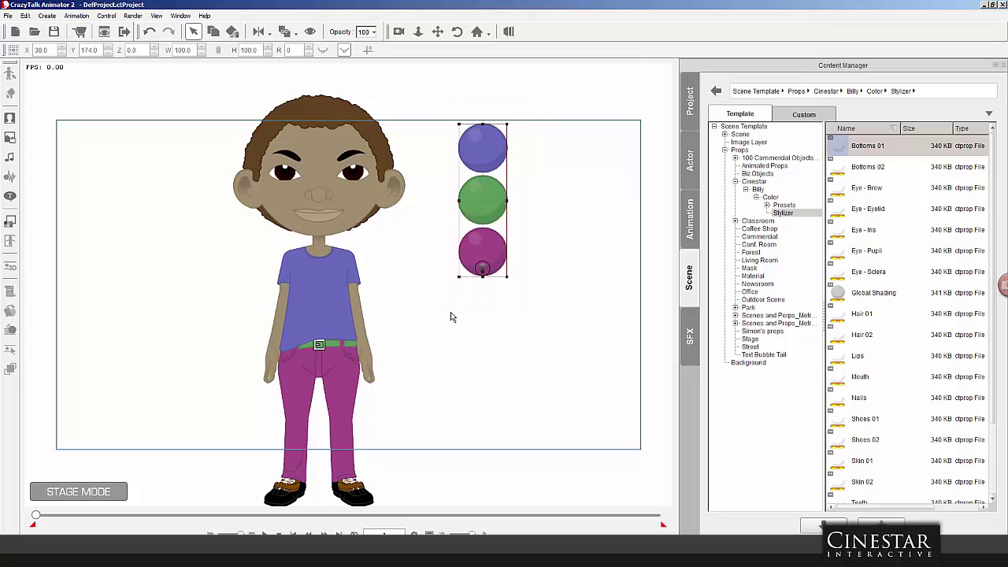
left_click(556, 262)
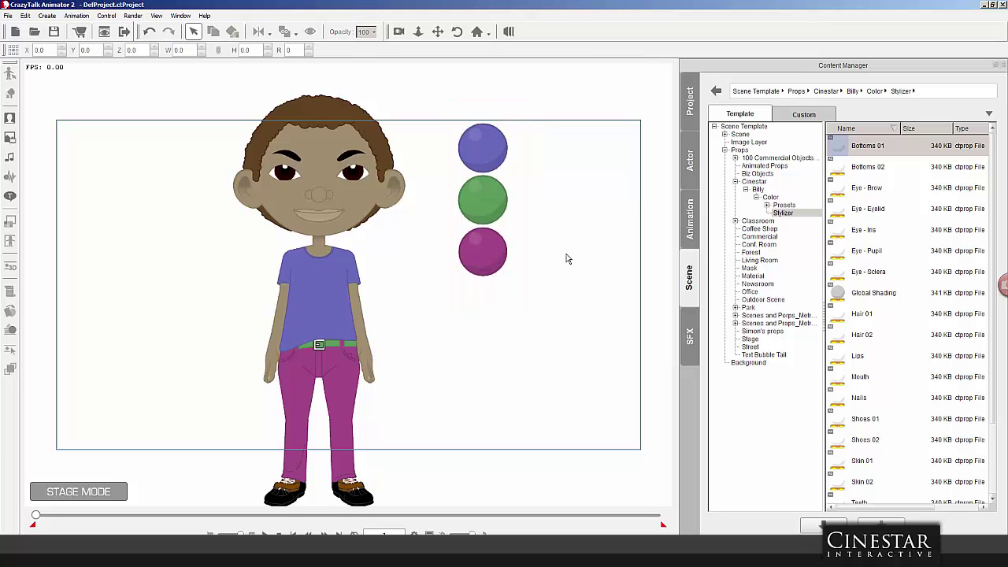
Select the blue color prop and create a folder named Hello World in the custom scene props library.
left_click(498, 151)
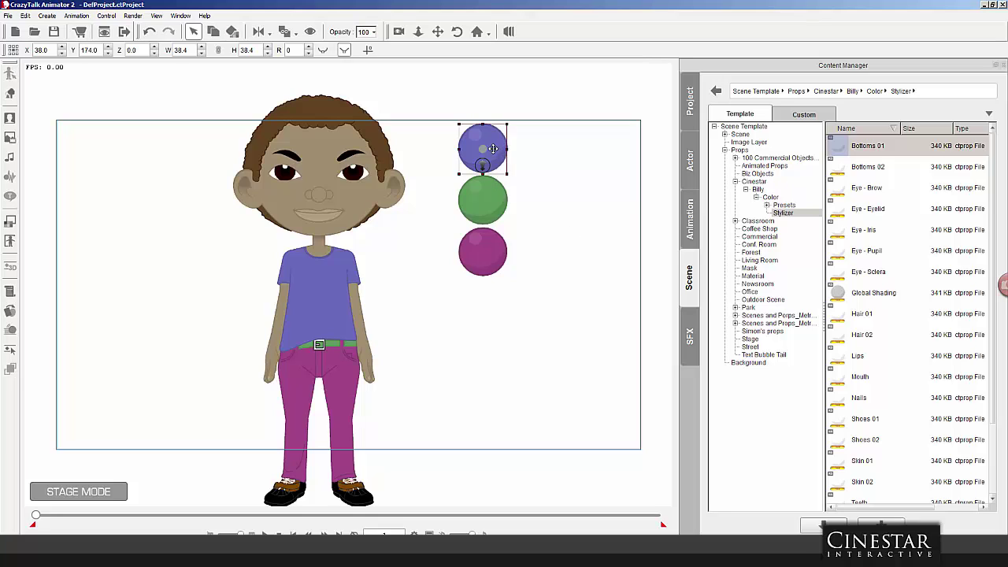
left_click(795, 115)
double_click(856, 189)
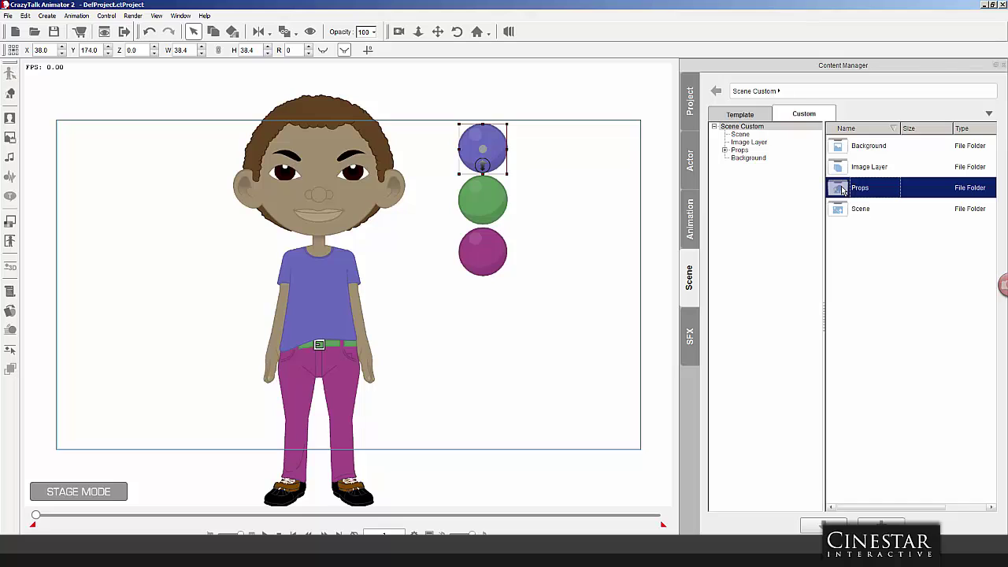
right_click(858, 261)
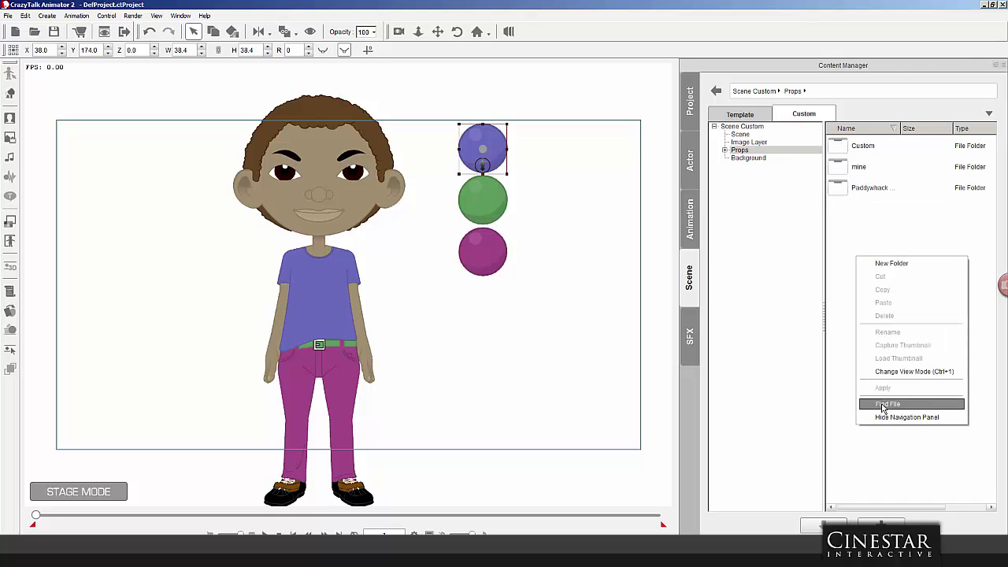
left_click(891, 264)
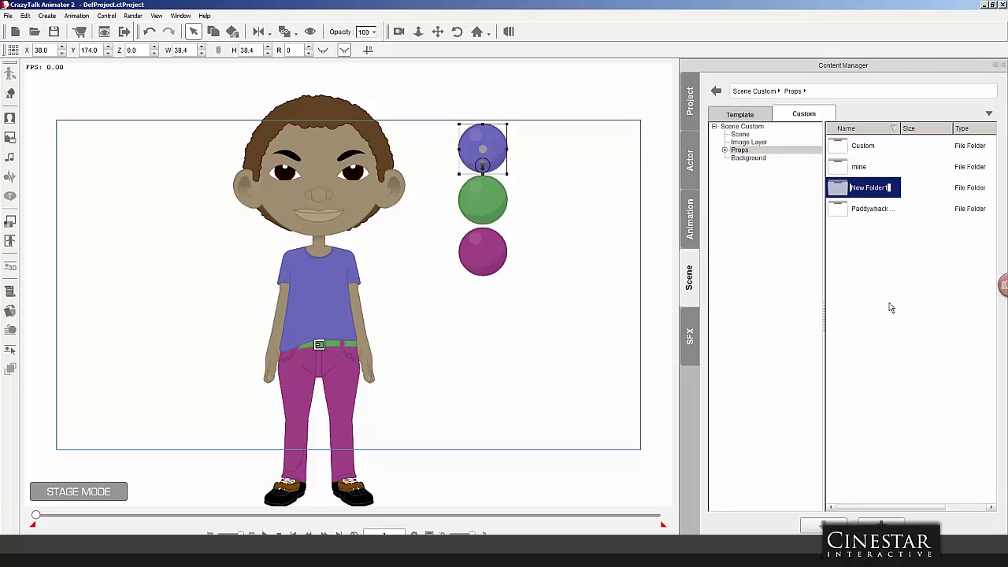
type("Hello World")
left_click(891, 308)
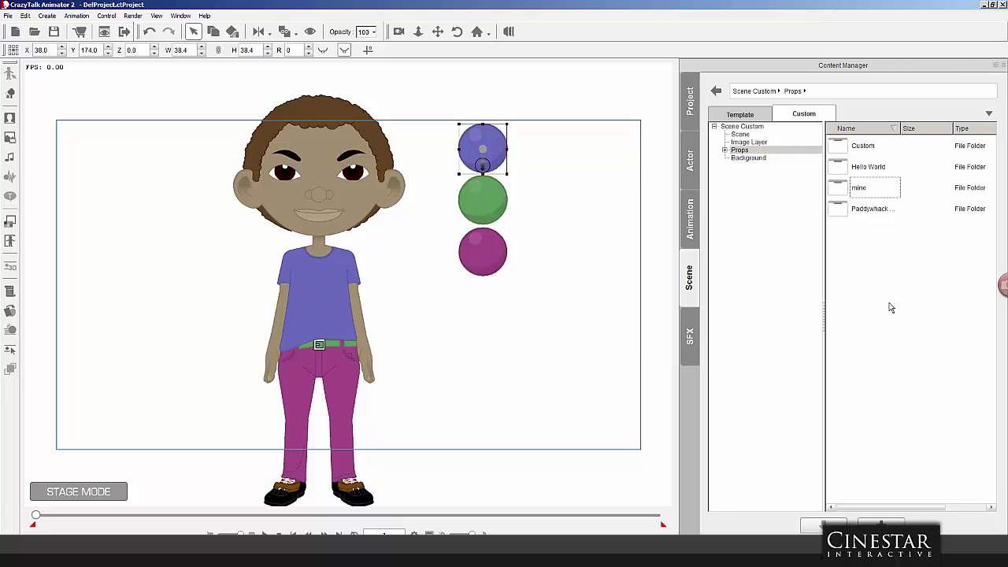
Save the blue color prop into the Hello World folder under the name Tshirt.
double_click(844, 166)
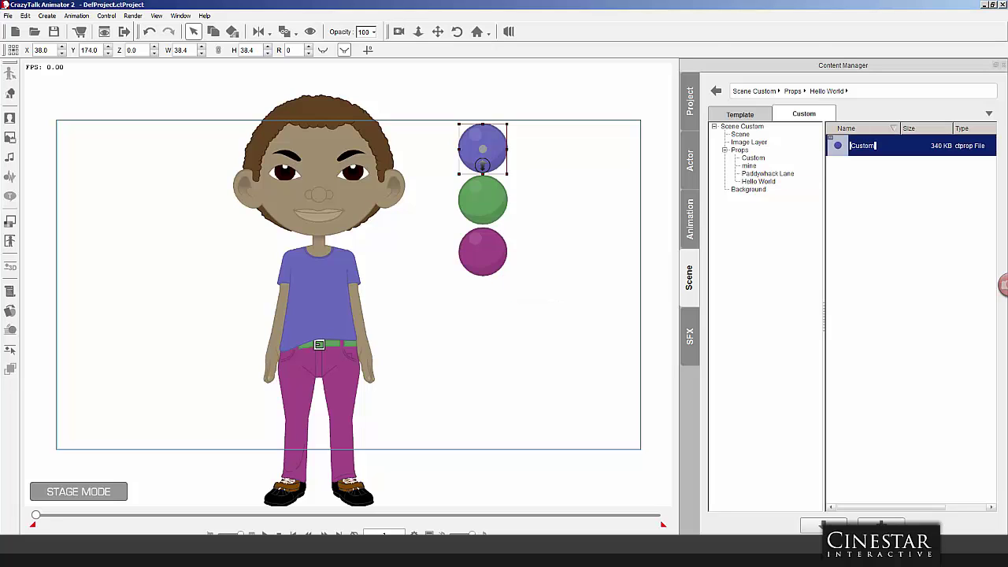
type("Tshirt")
left_click(899, 361)
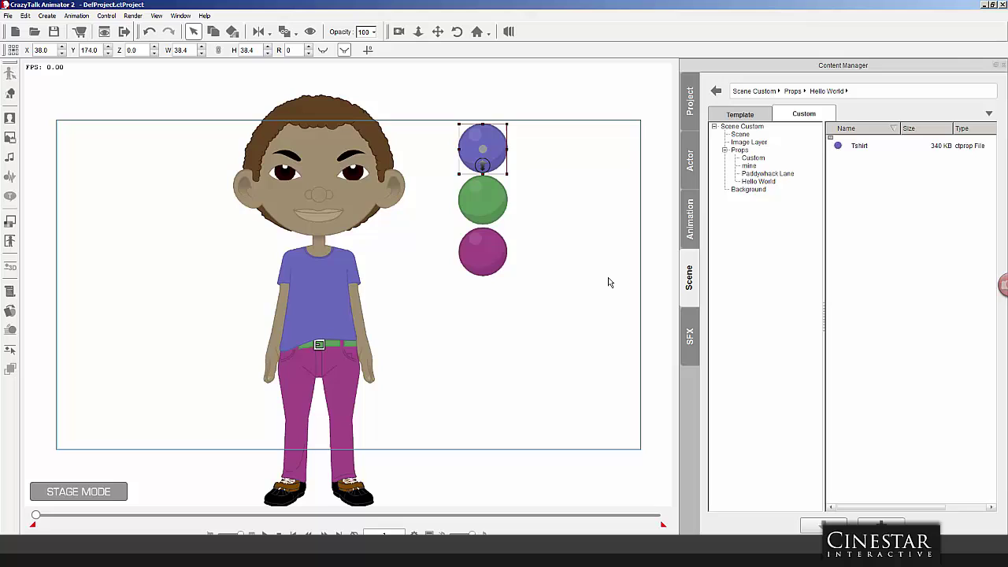
Save the green color prop into the Hello World custom props folder under the name Belt.
left_click(475, 203)
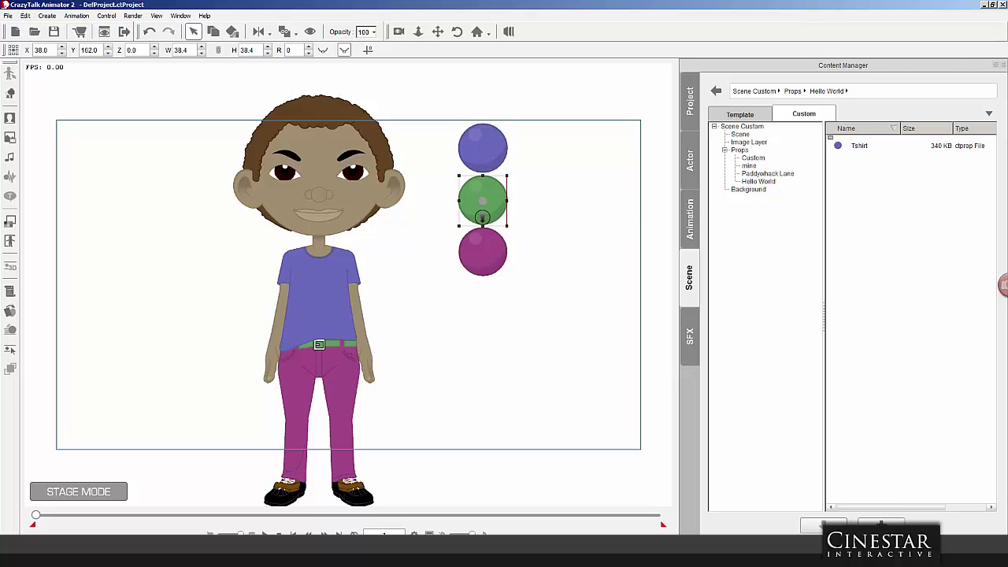
left_click(881, 526)
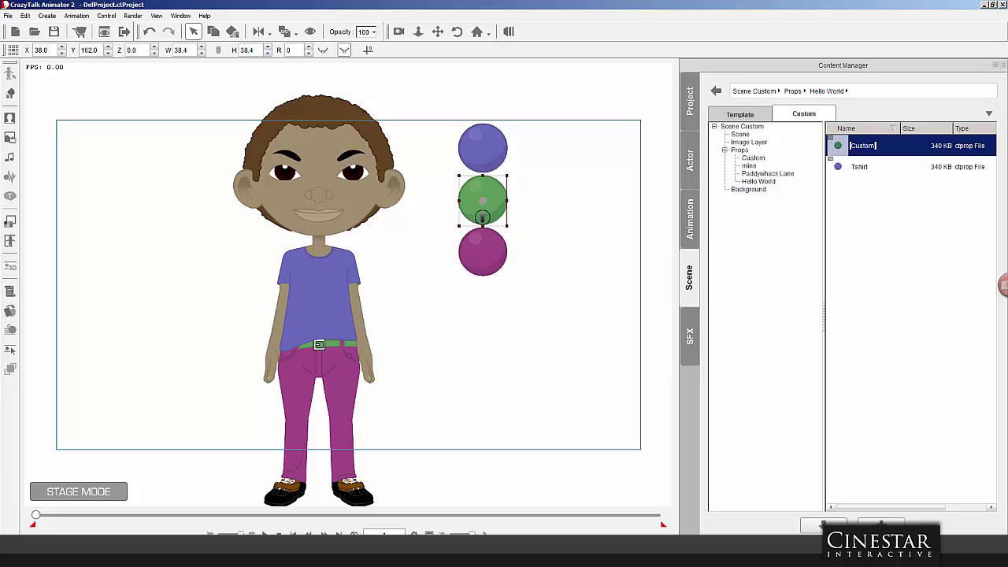
type("Belt")
left_click(905, 426)
Save the magenta color prop into the Hello World custom props folder under the name Pants.
left_click(476, 270)
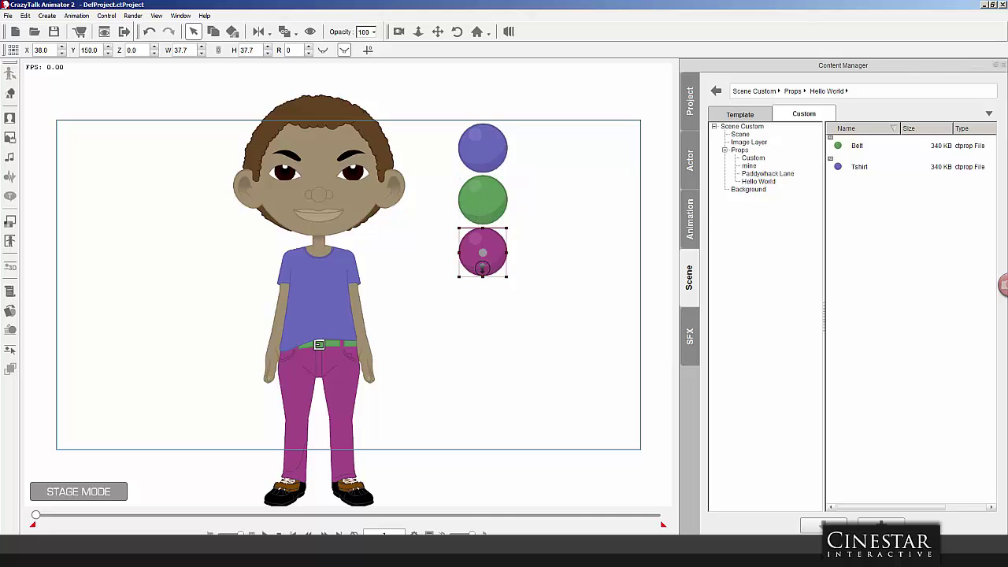
left_click(880, 523)
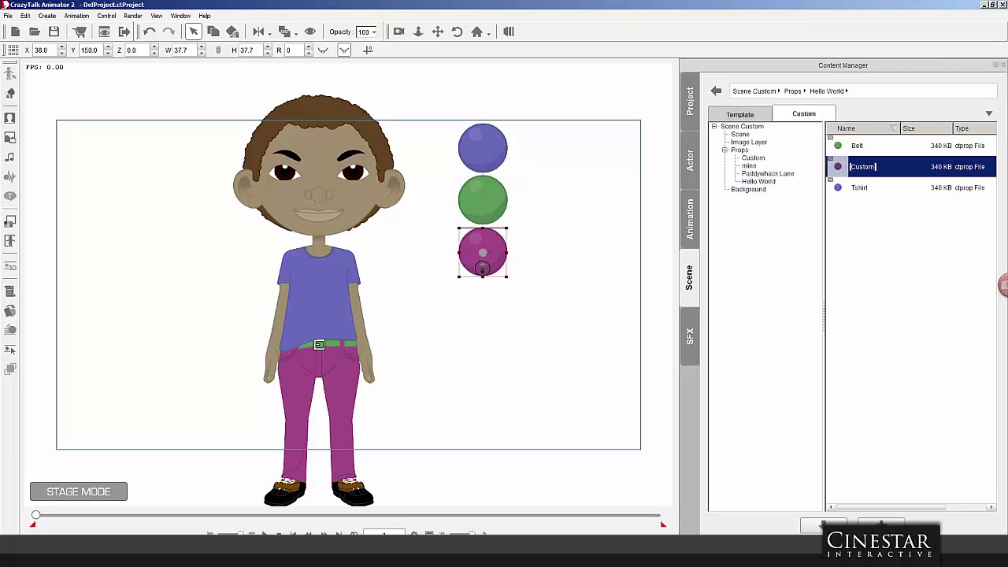
type("Pants")
left_click(891, 440)
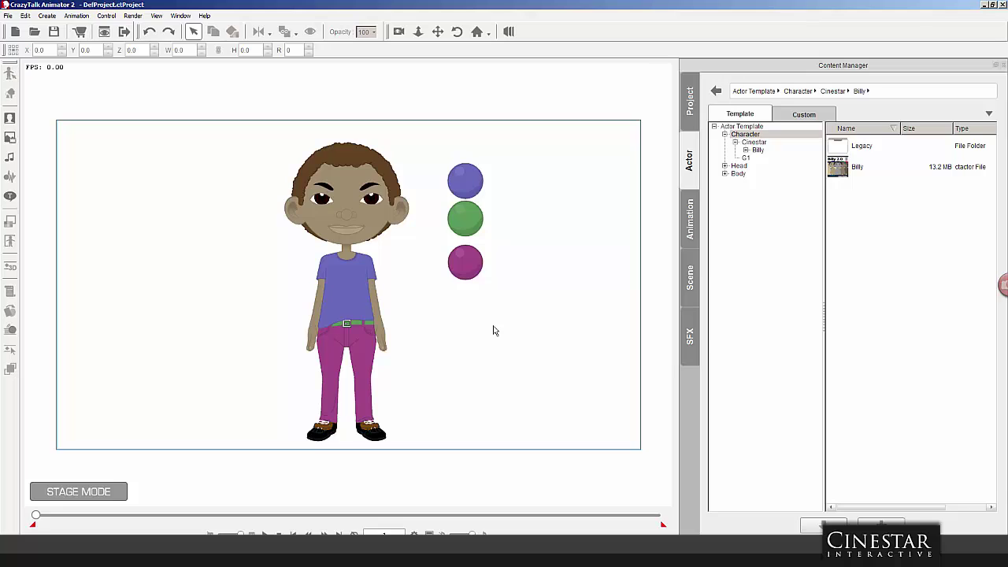
Return to the Hello World custom props folder and locate the saved Belt prop's file on disk in Windows Explorer.
left_click(810, 116)
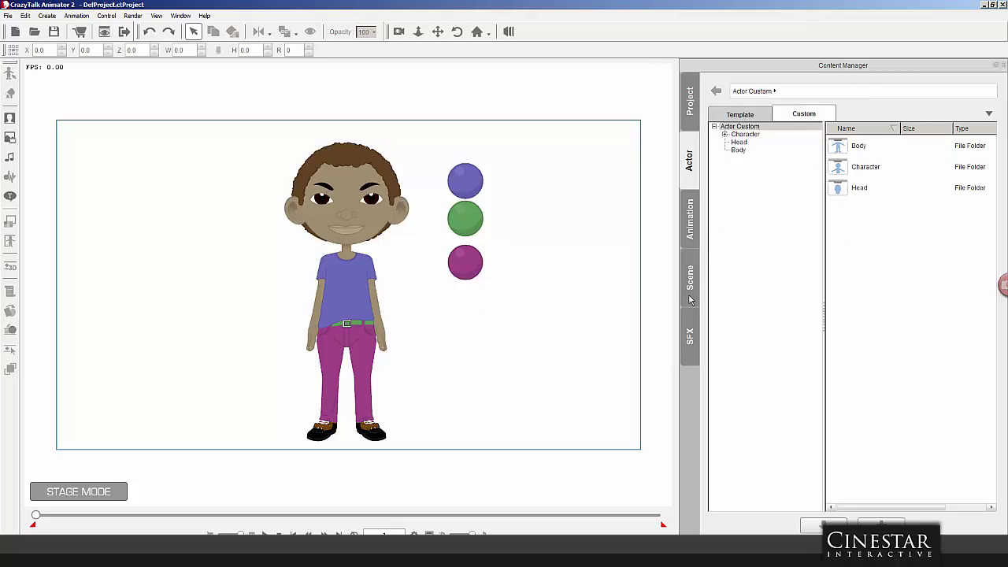
left_click(470, 225)
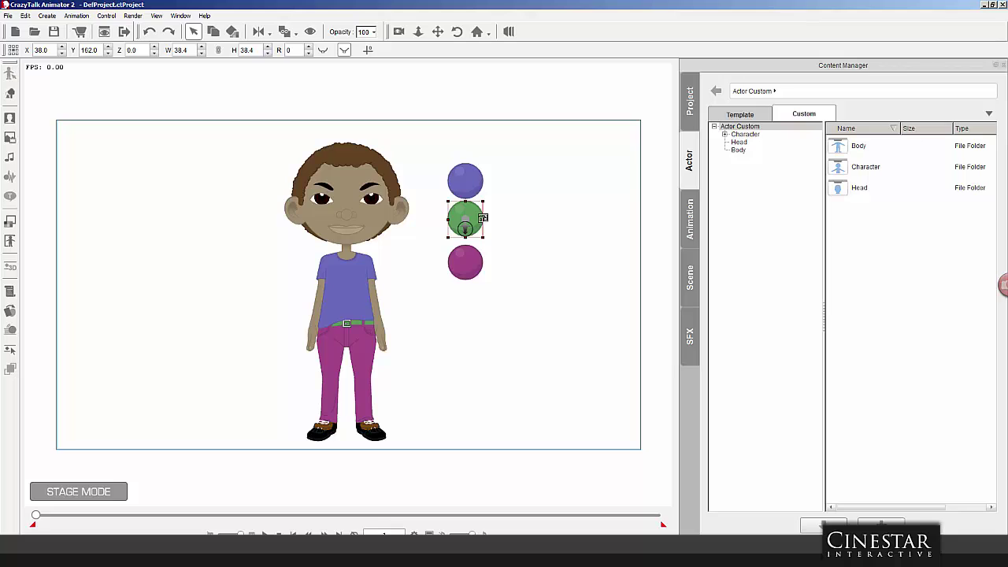
left_click(692, 286)
left_click(836, 150)
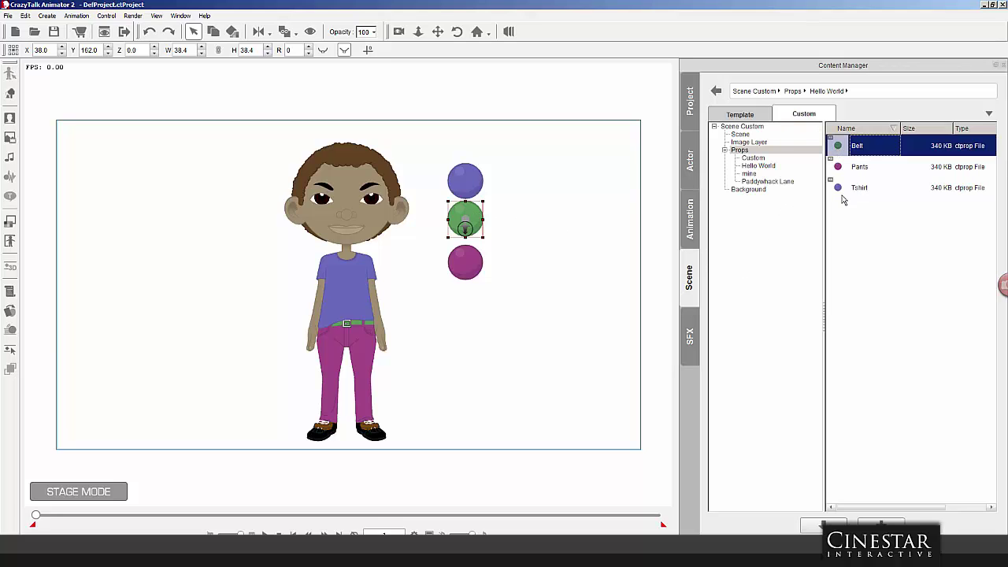
right_click(840, 145)
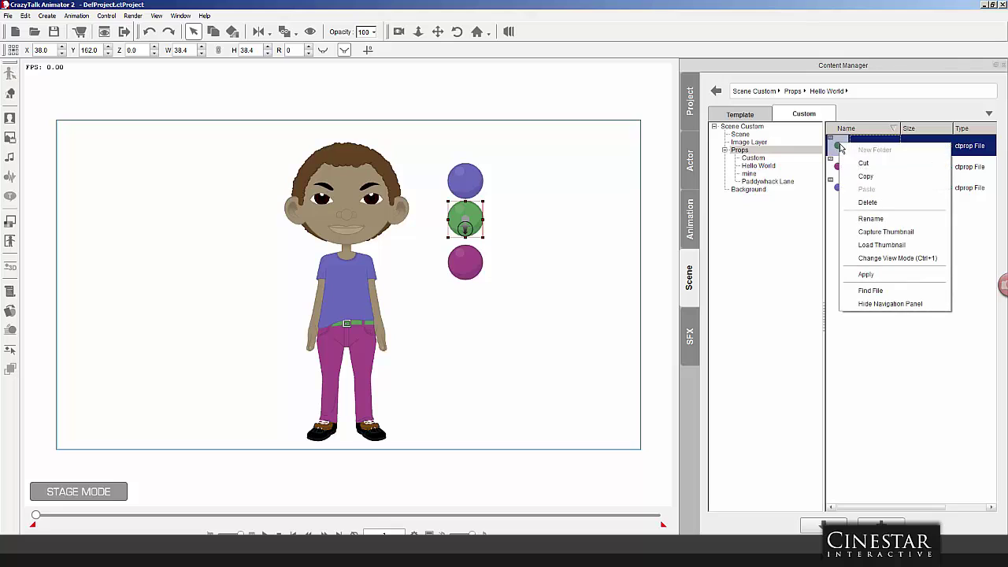
left_click(877, 291)
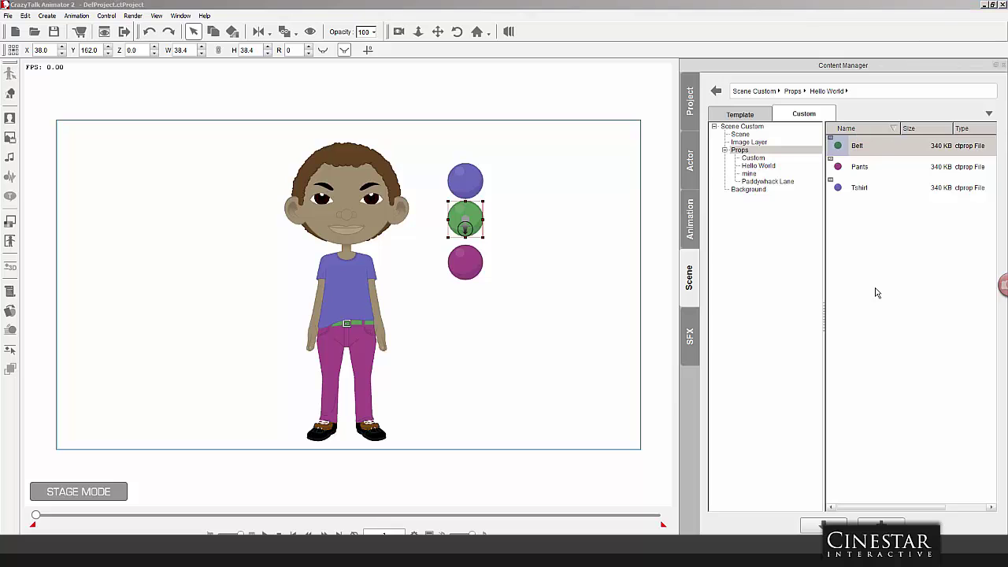
Reposition the Hello World folder window and select the Belt, Pants and Tshirt prop files in it.
left_click_drag(707, 230, 675, 229)
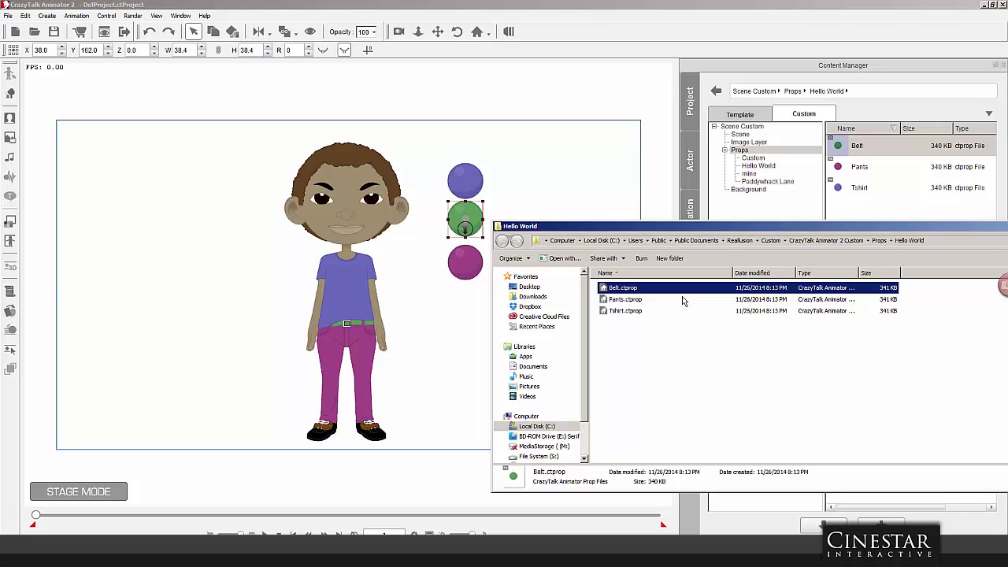
left_click_drag(661, 233, 663, 258)
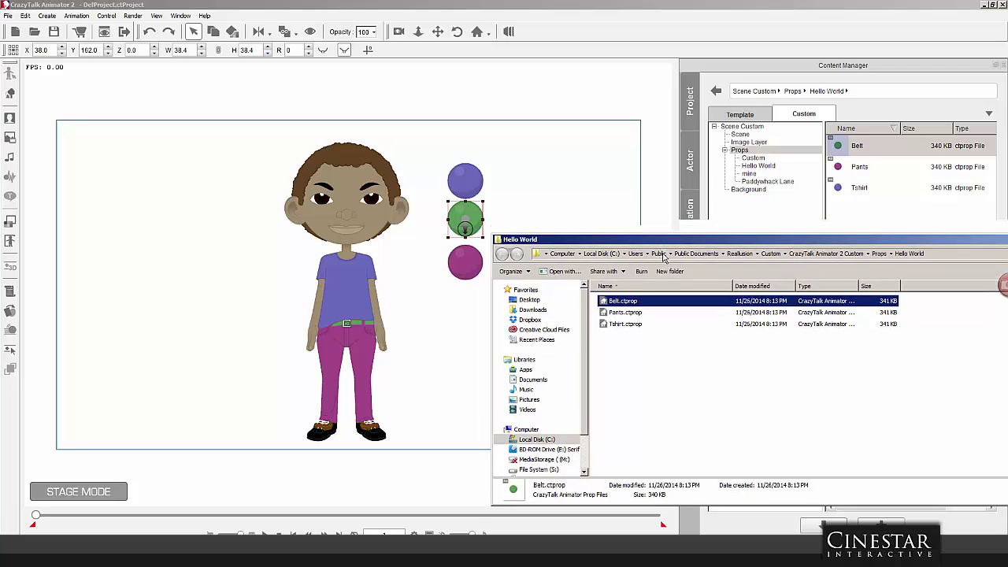
left_click_drag(645, 354, 605, 339)
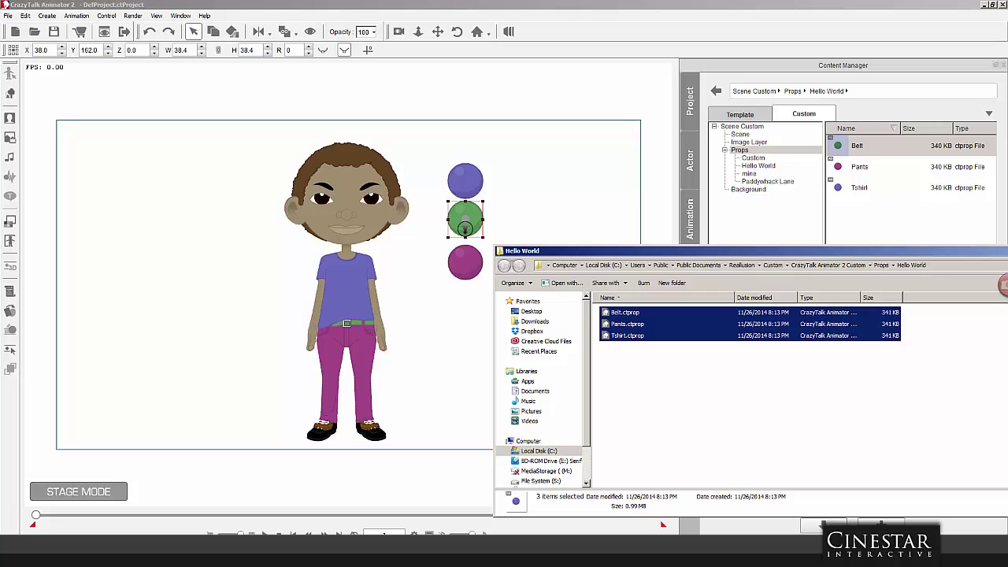
Return to CrazyTalk Animator and delete the three color props beside Billy from the stage.
left_click(568, 148)
left_click_drag(568, 148, 438, 364)
key("Delete")
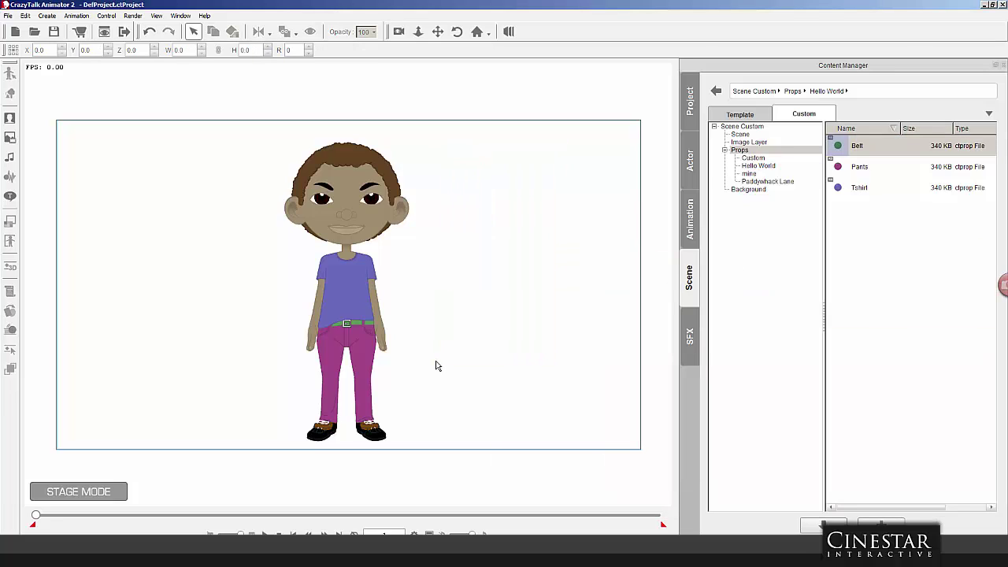